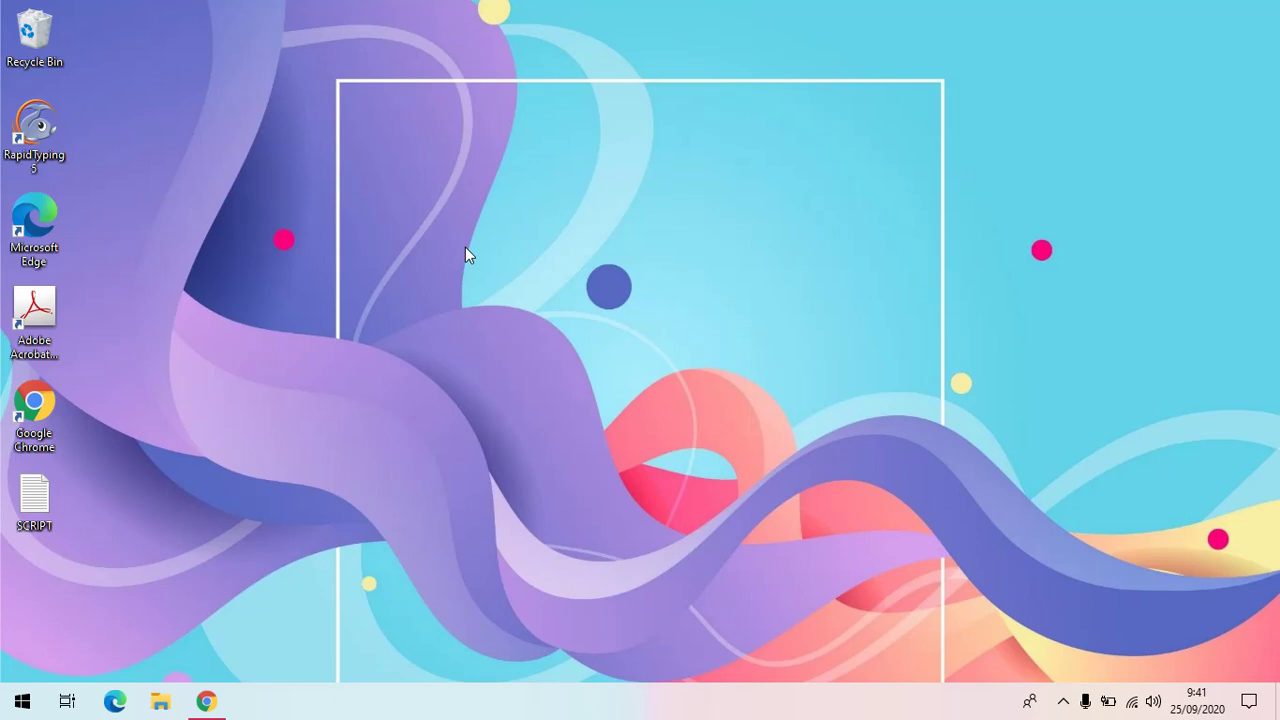
# Step: Search the computer for Word and launch Word 2016
pyautogui.press('super')
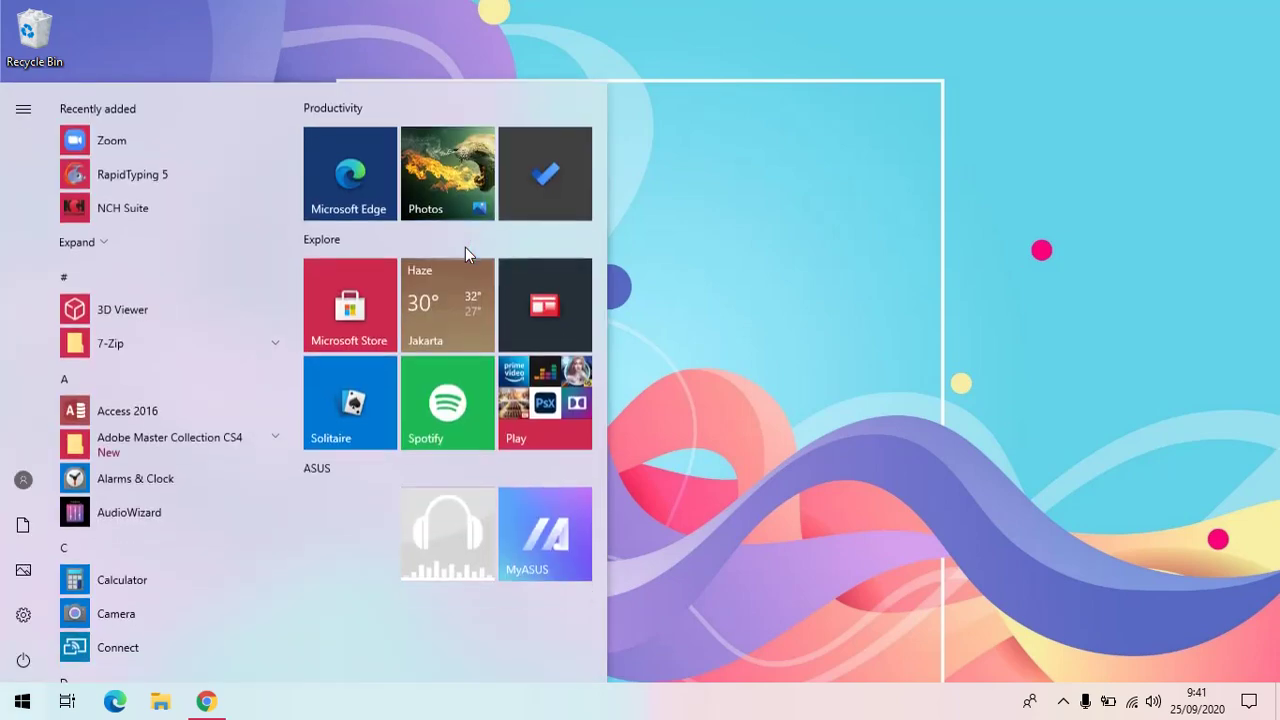
pyautogui.press('super')
pyautogui.press('super')
pyautogui.write('w')
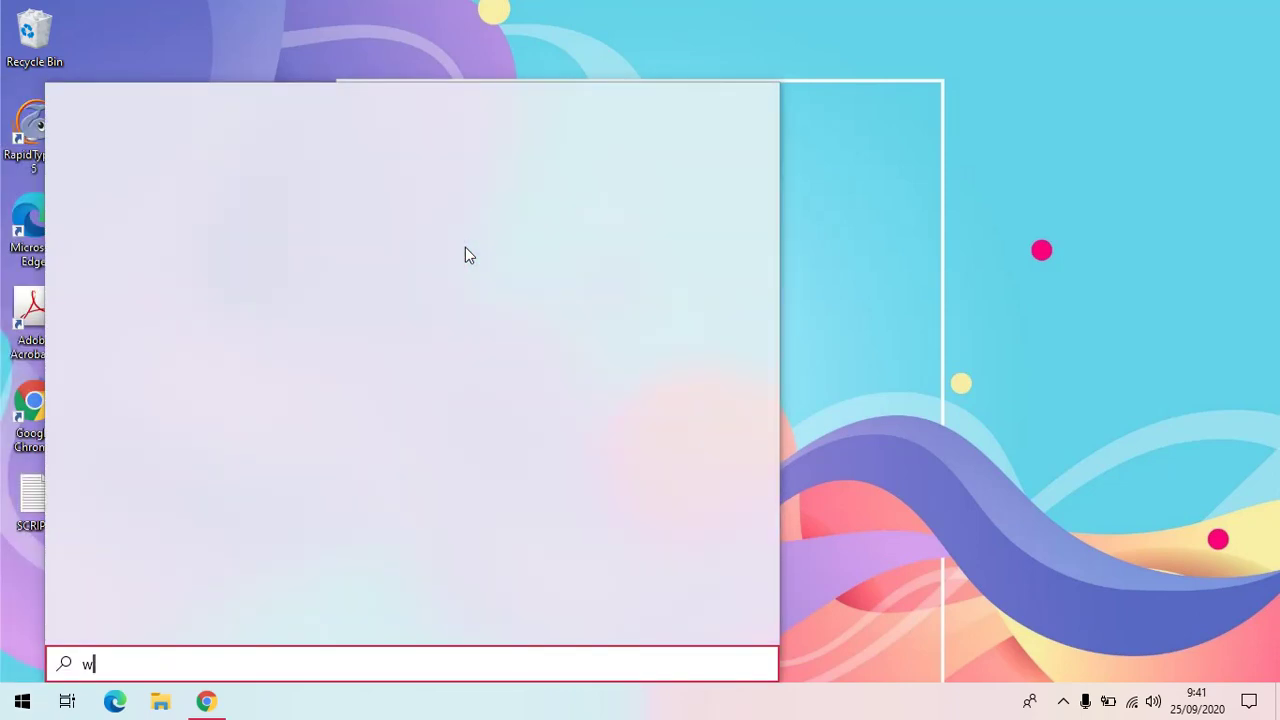
pyautogui.write('ord')
pyautogui.press('BackSpace')
pyautogui.write('n')
pyautogui.press('BackSpace')
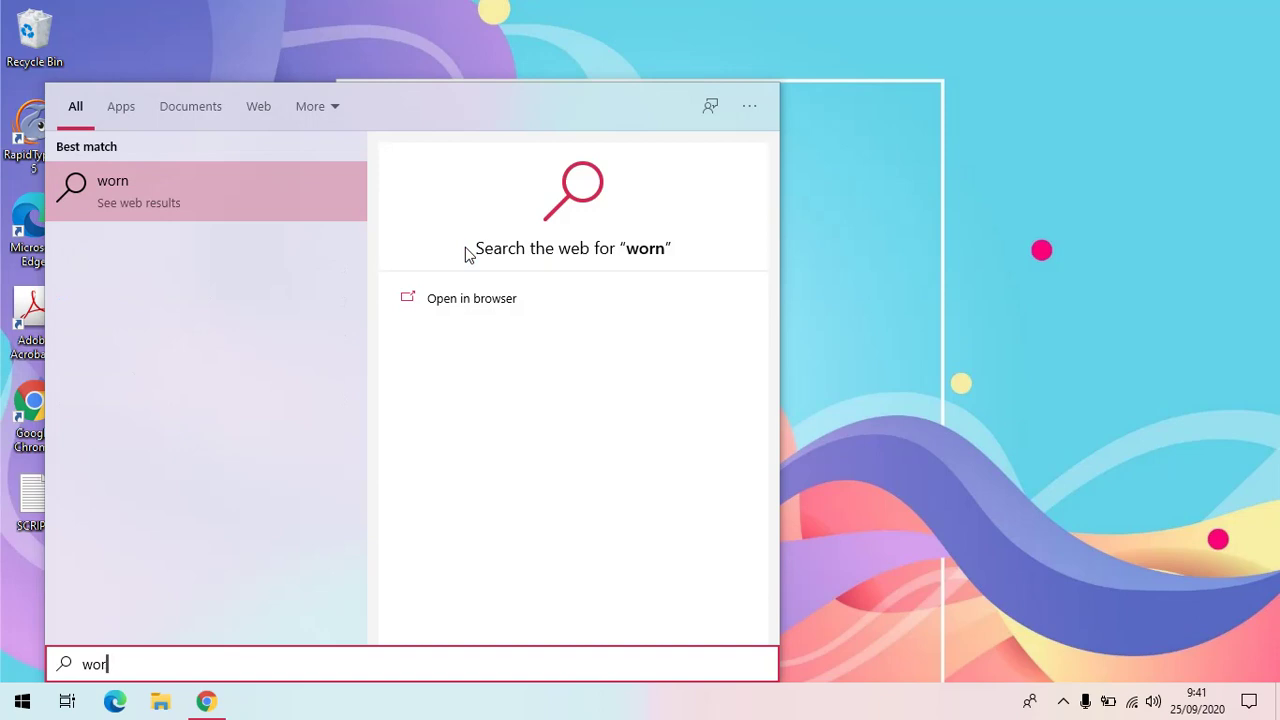
pyautogui.write('d')
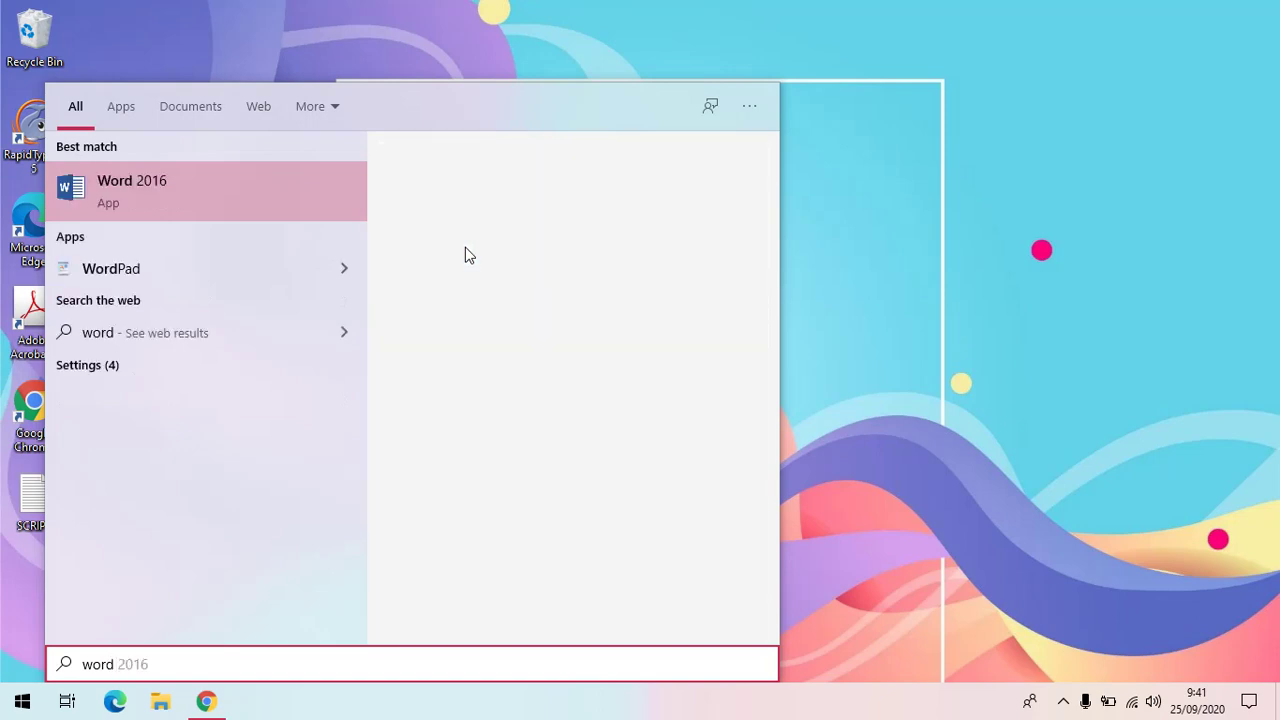
pyautogui.press('Return')
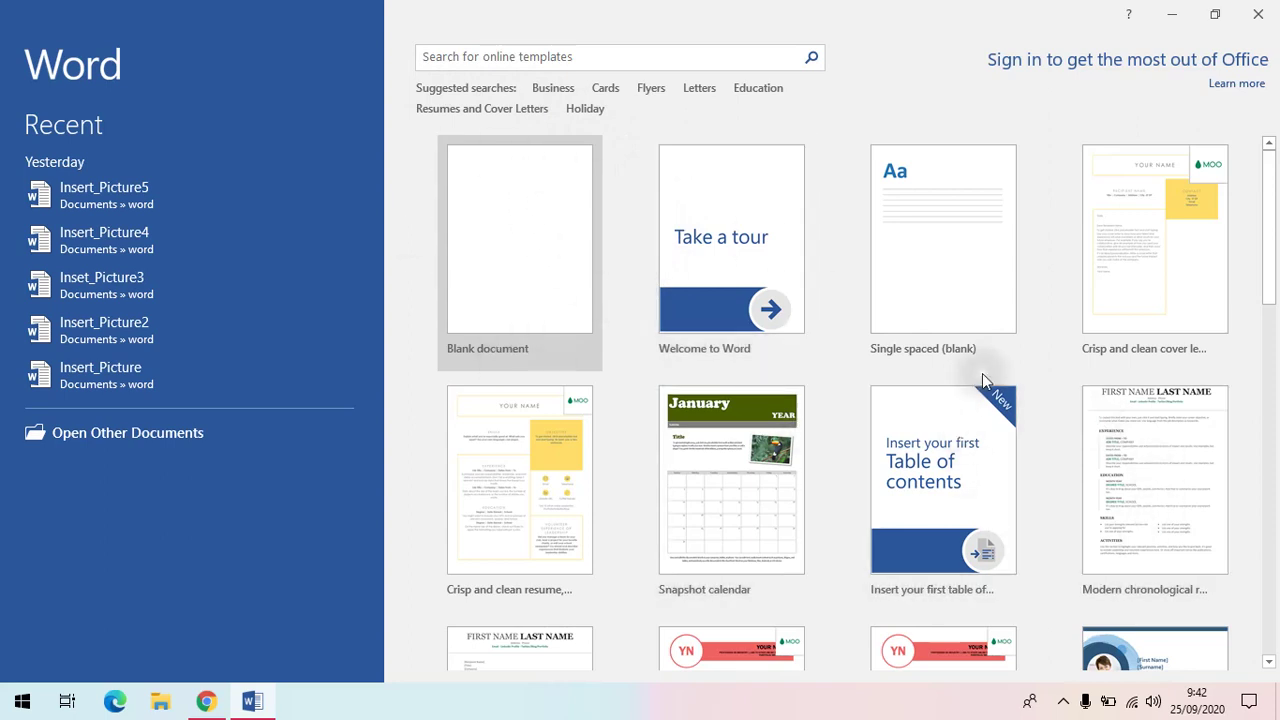
# Step: Look through the available templates and create a new blank document
pyautogui.scroll(-5, 982, 373)
pyautogui.scroll(-2, 982, 373)
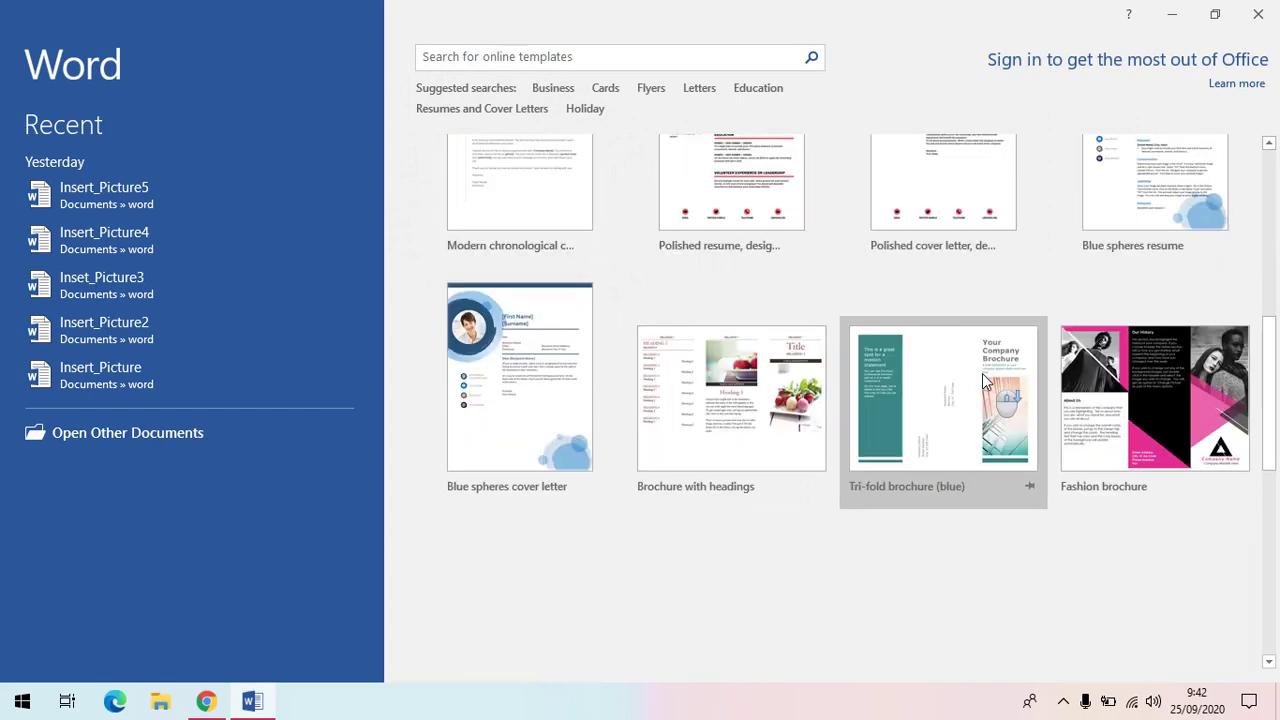
pyautogui.scroll(4, 982, 373)
pyautogui.scroll(2, 982, 373)
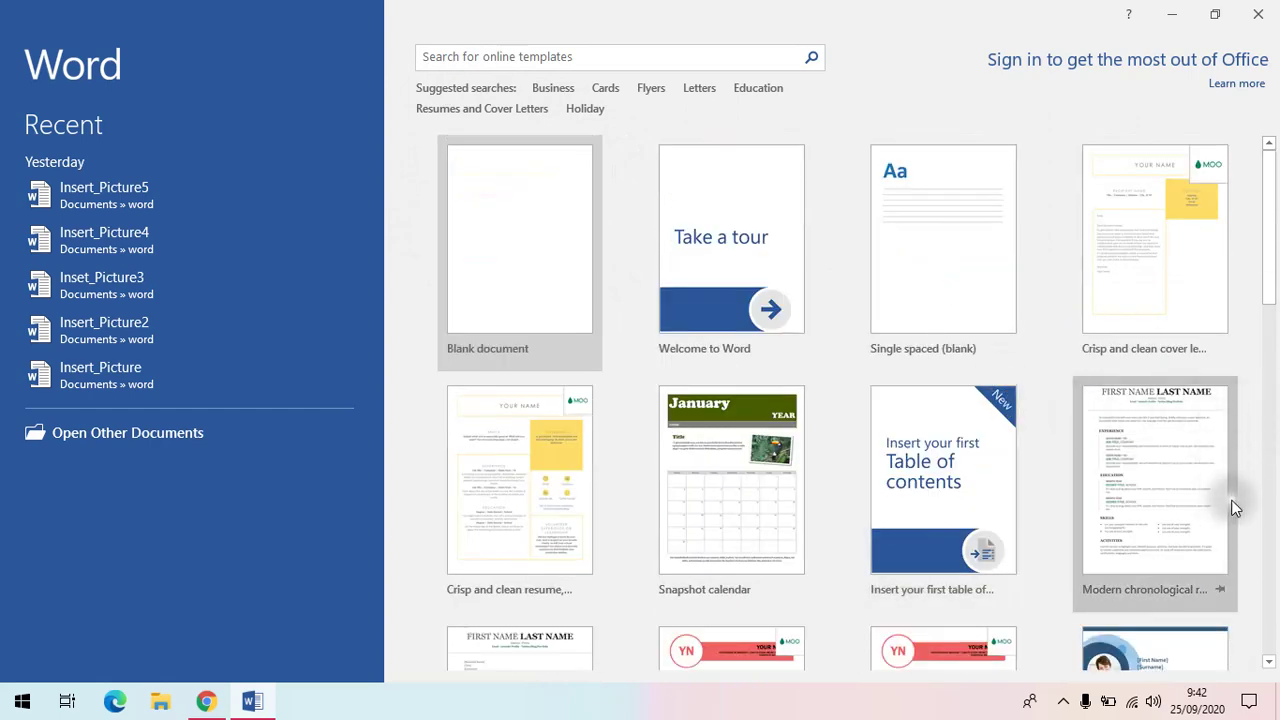
pyautogui.scroll(-2, 860, 472)
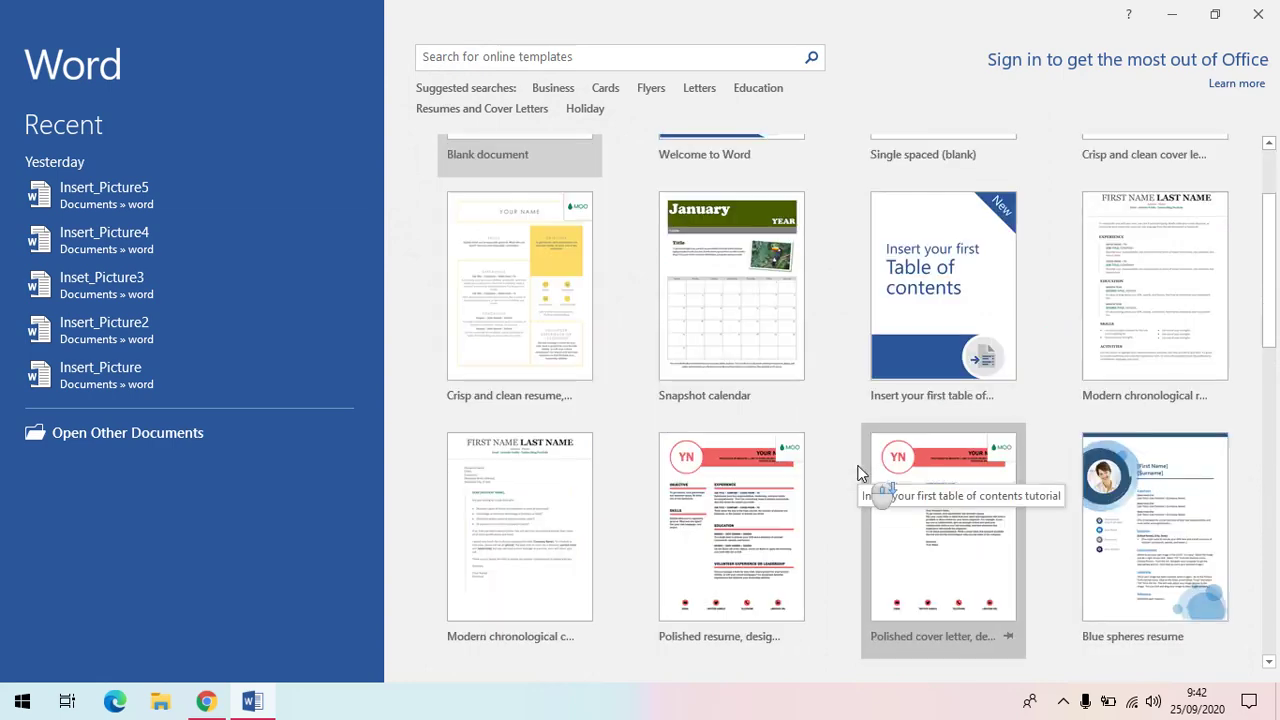
pyautogui.scroll(-10, 860, 472)
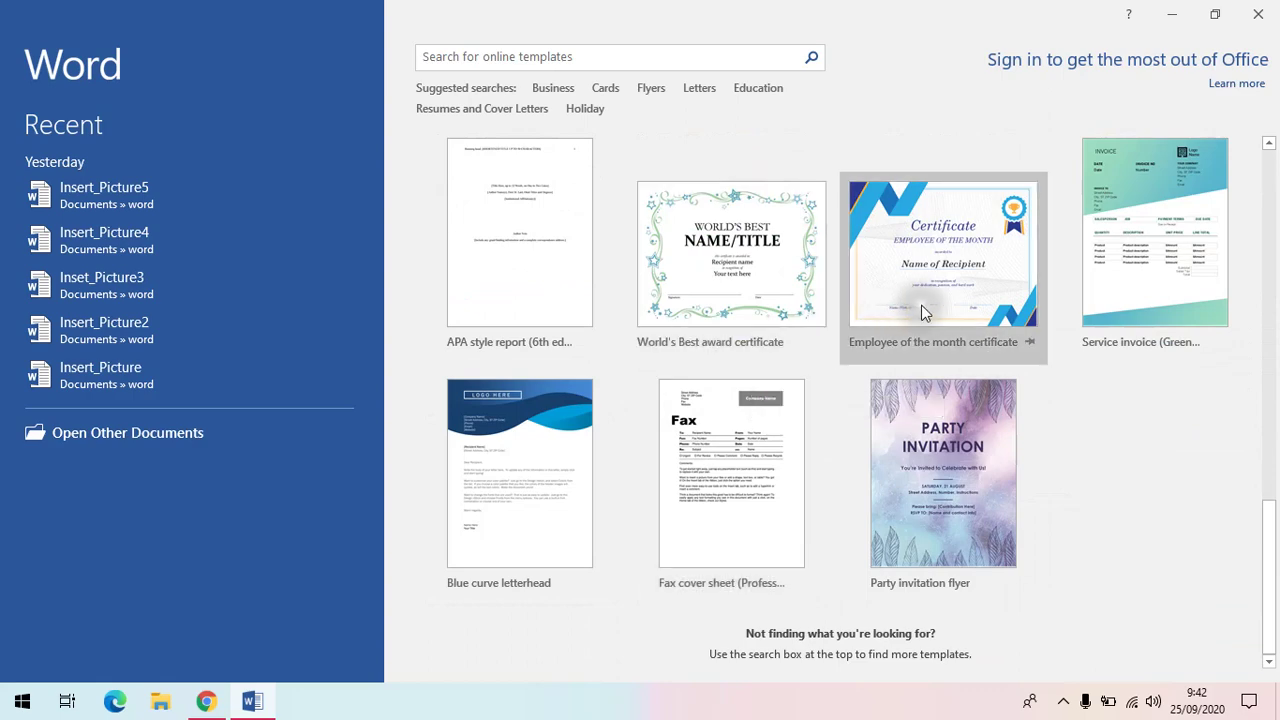
pyautogui.scroll(10, 926, 305)
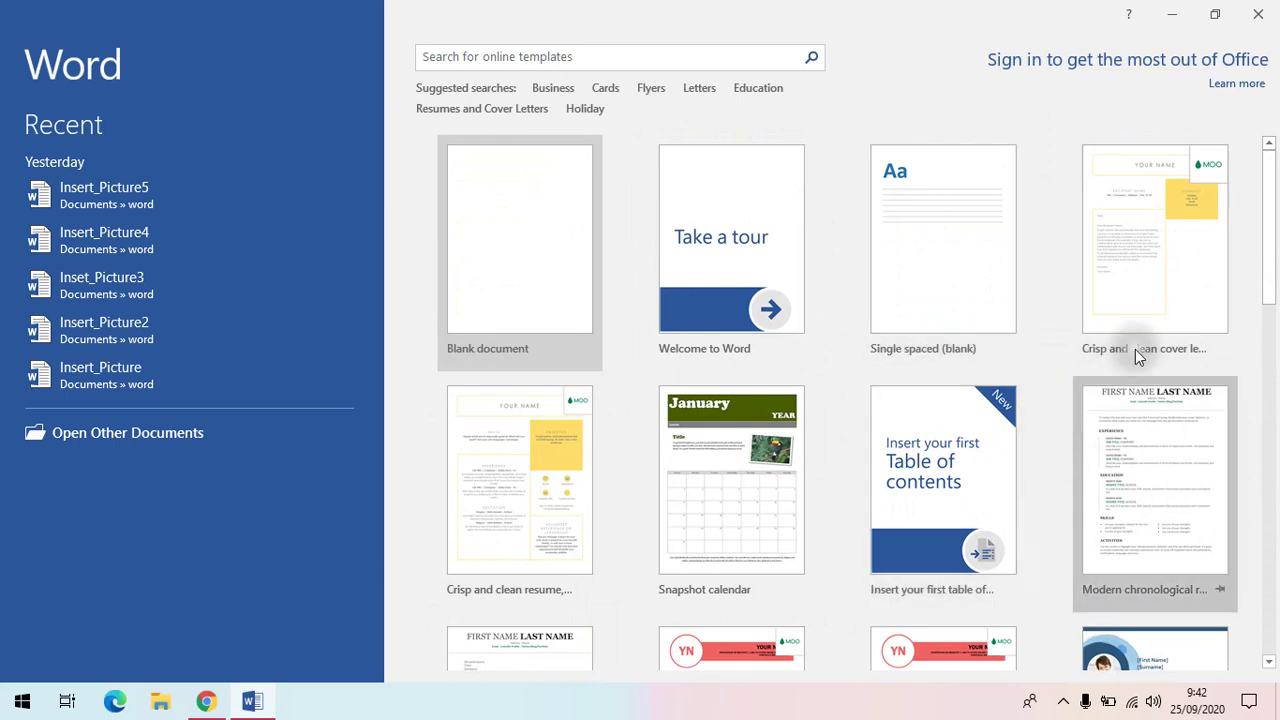
pyautogui.click(530, 56)
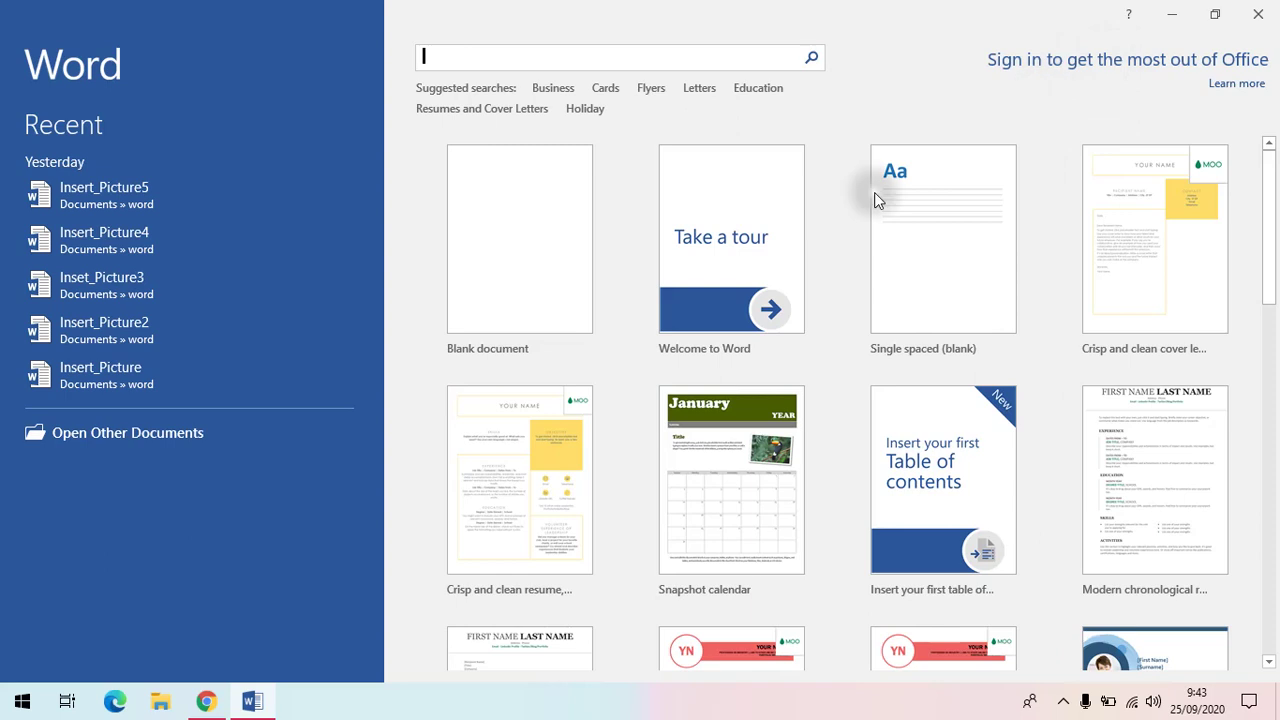
pyautogui.click(560, 322)
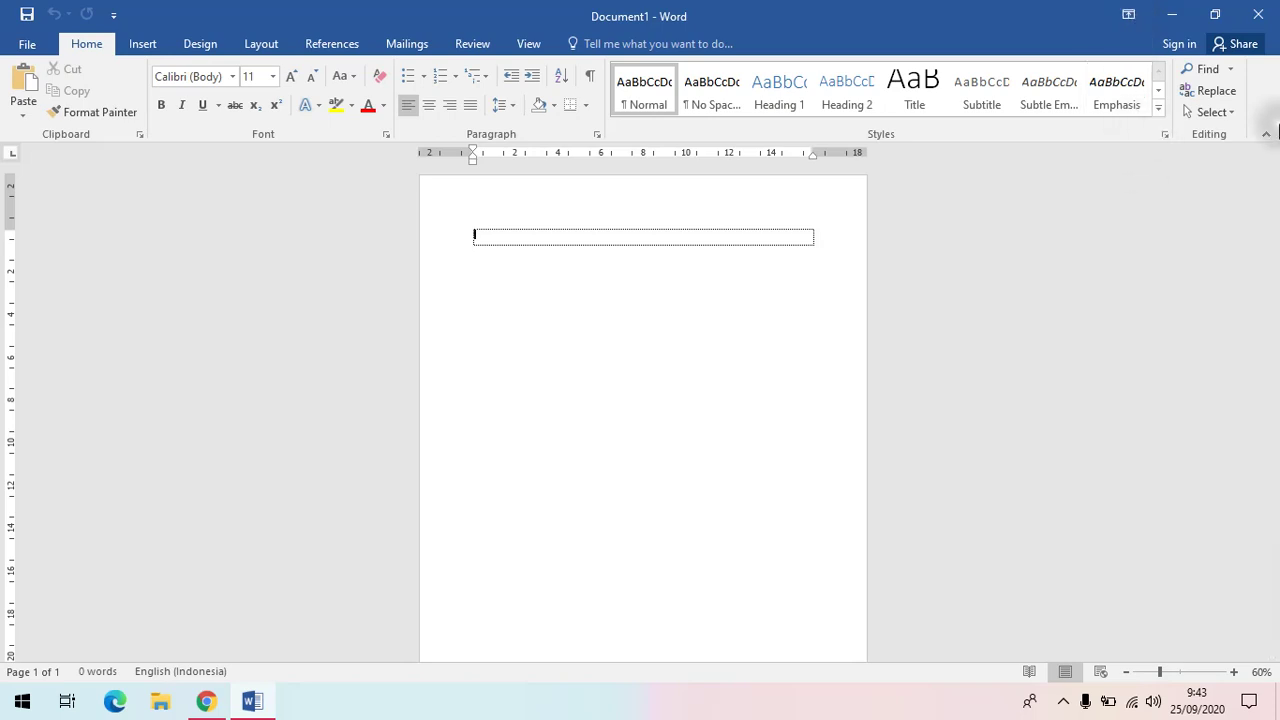
# Step: Try the Auto-hide Ribbon and Show Tabs display options, and restore Show Tabs and Commands
pyautogui.click(1127, 15)
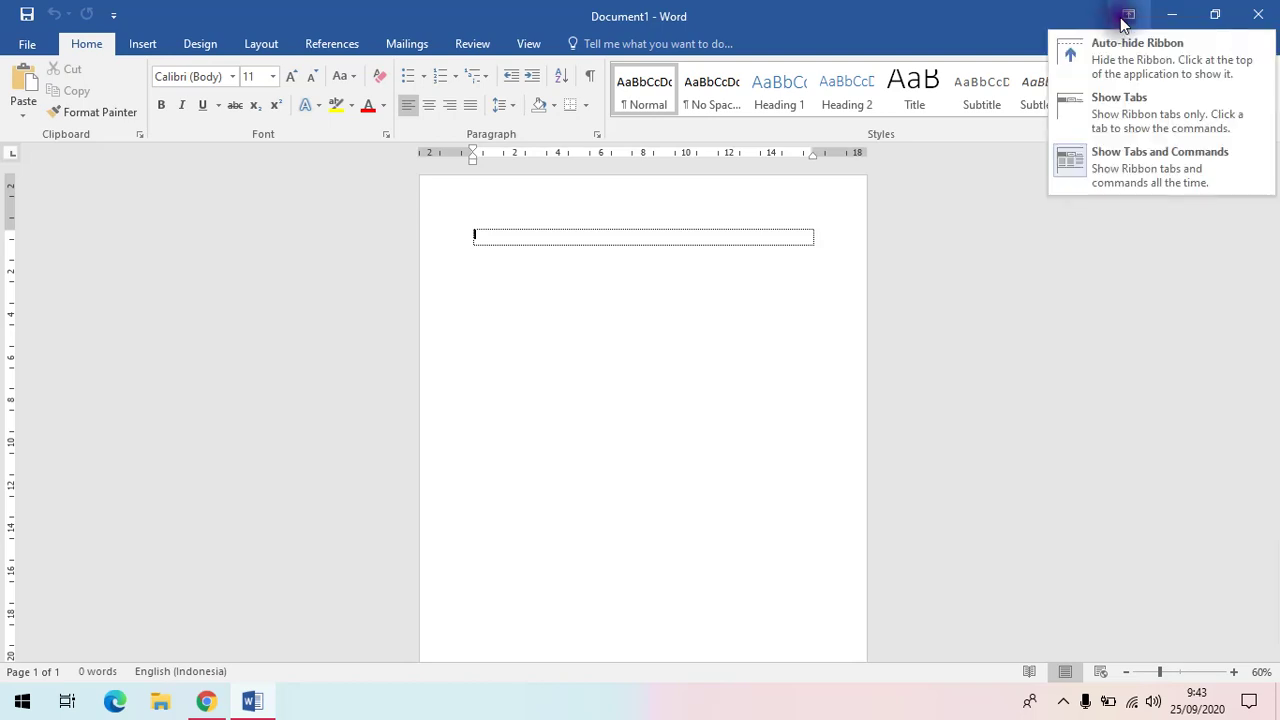
pyautogui.click(1120, 45)
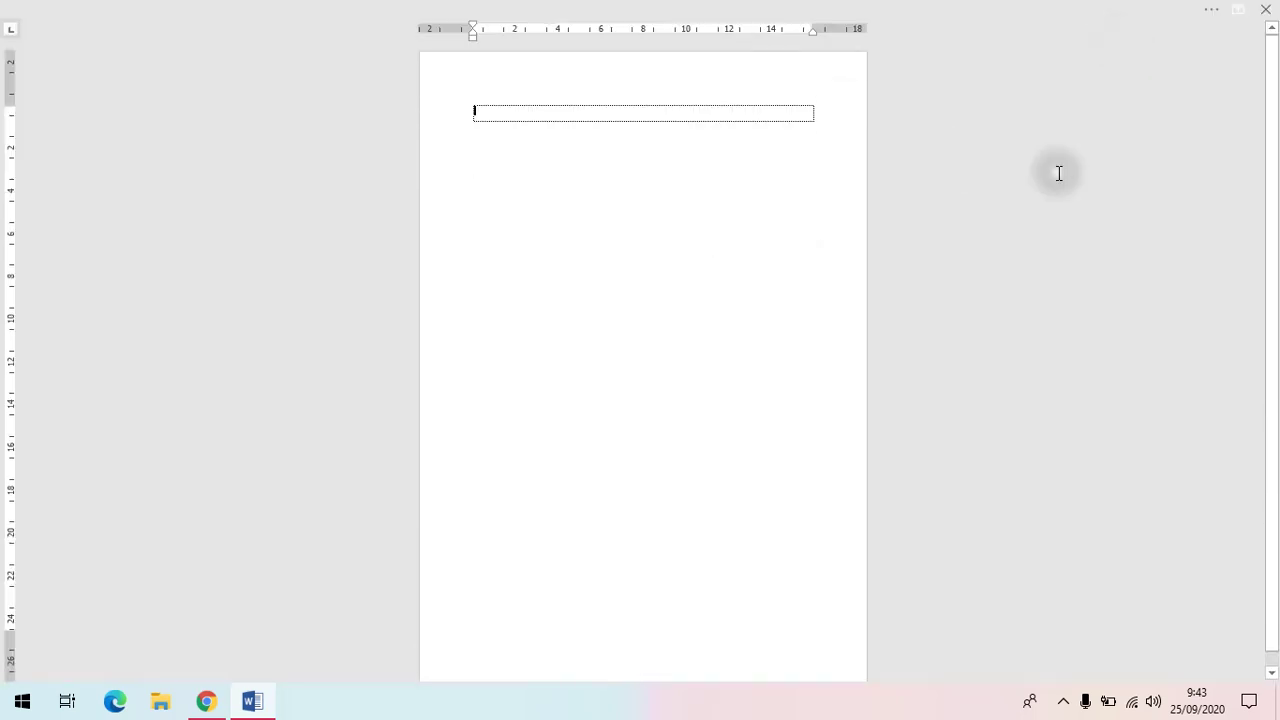
pyautogui.click(1235, 15)
pyautogui.click(1189, 91)
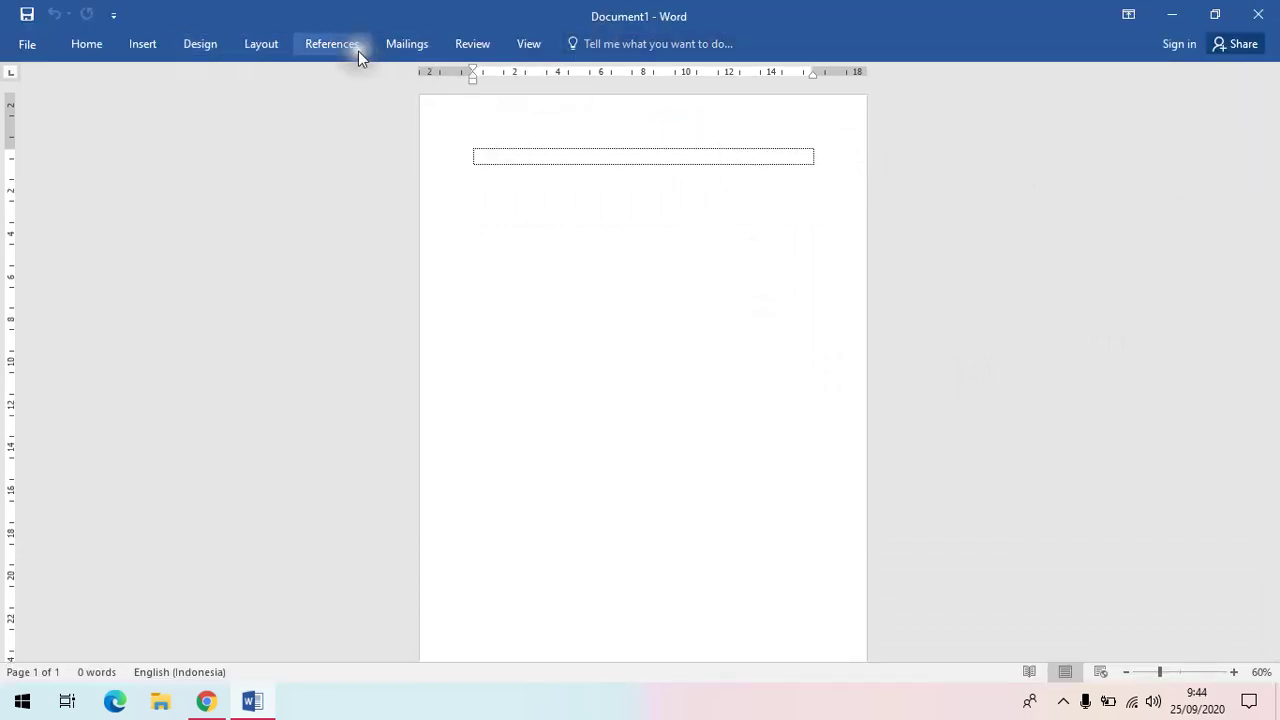
pyautogui.click(1128, 12)
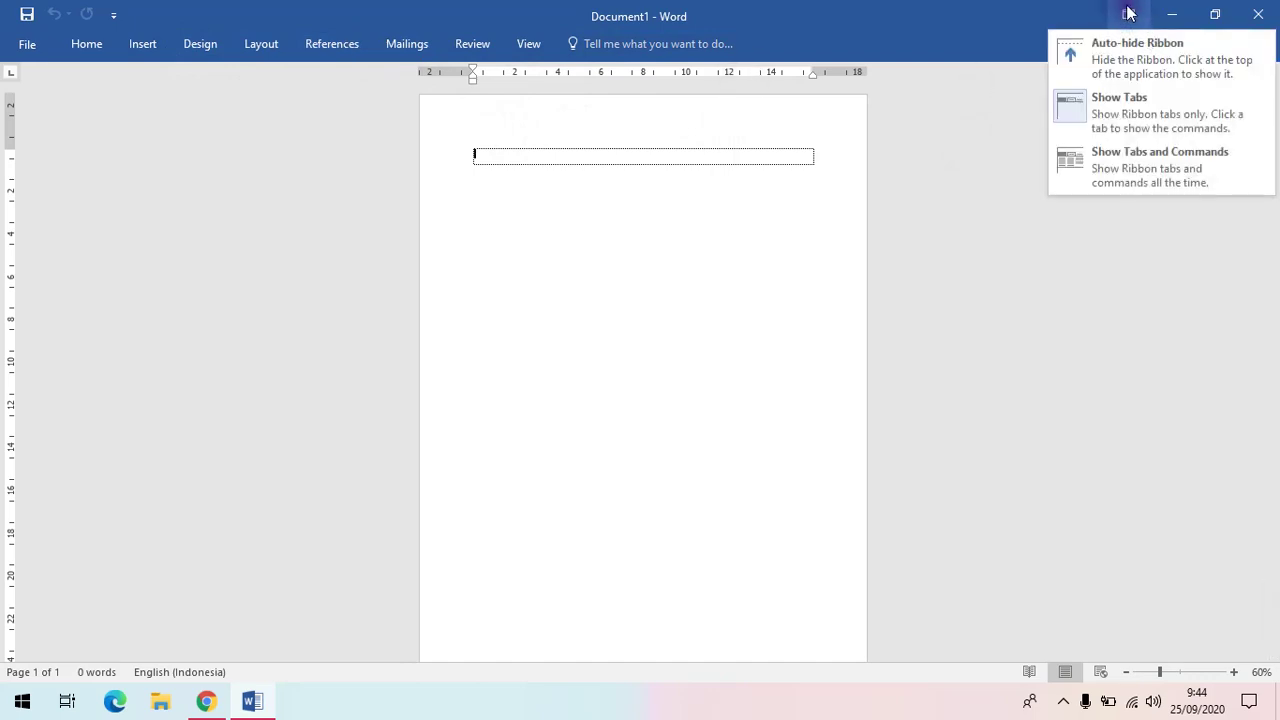
pyautogui.click(1143, 165)
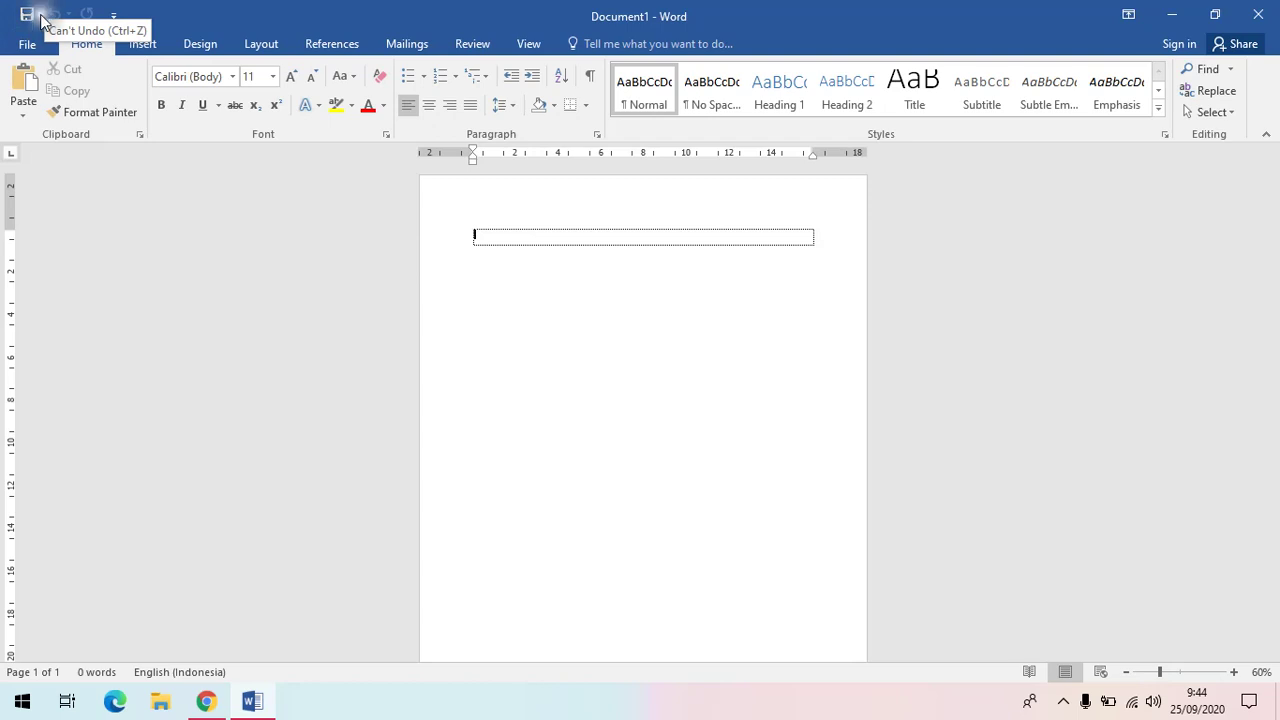
# Step: View the file management commands and recent documents, and return to the blank document
pyautogui.click(32, 49)
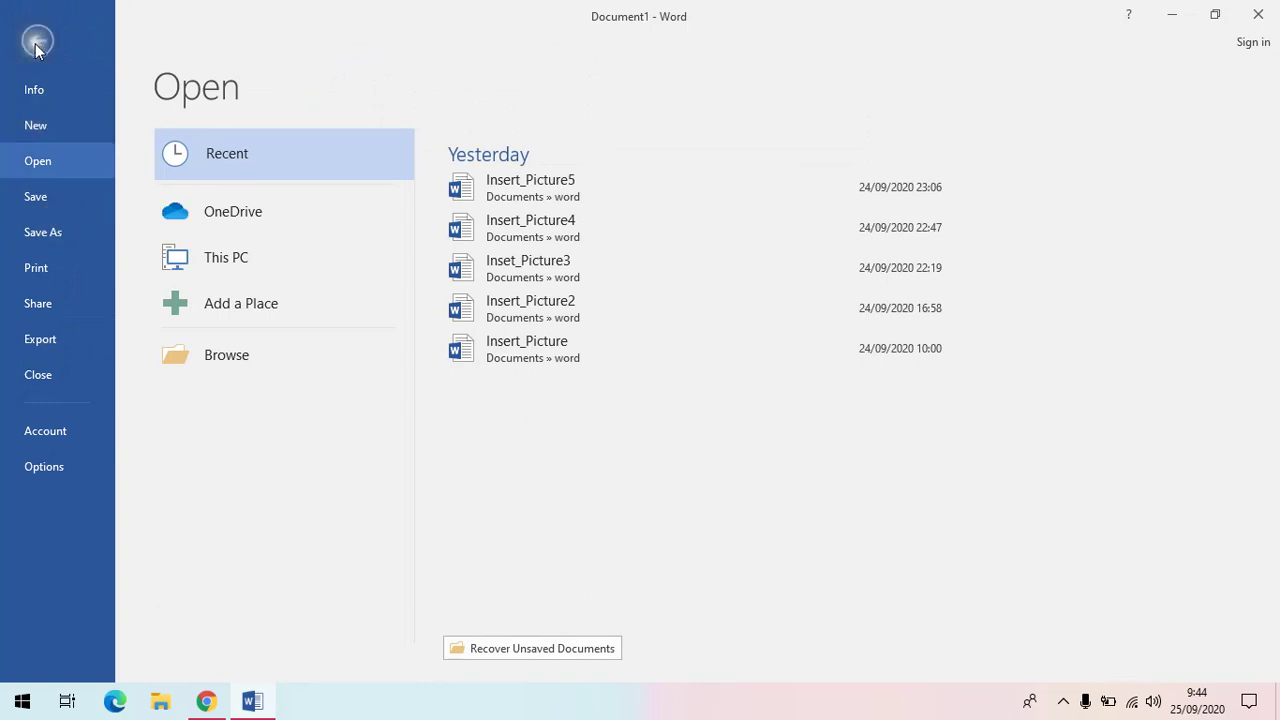
pyautogui.click(37, 40)
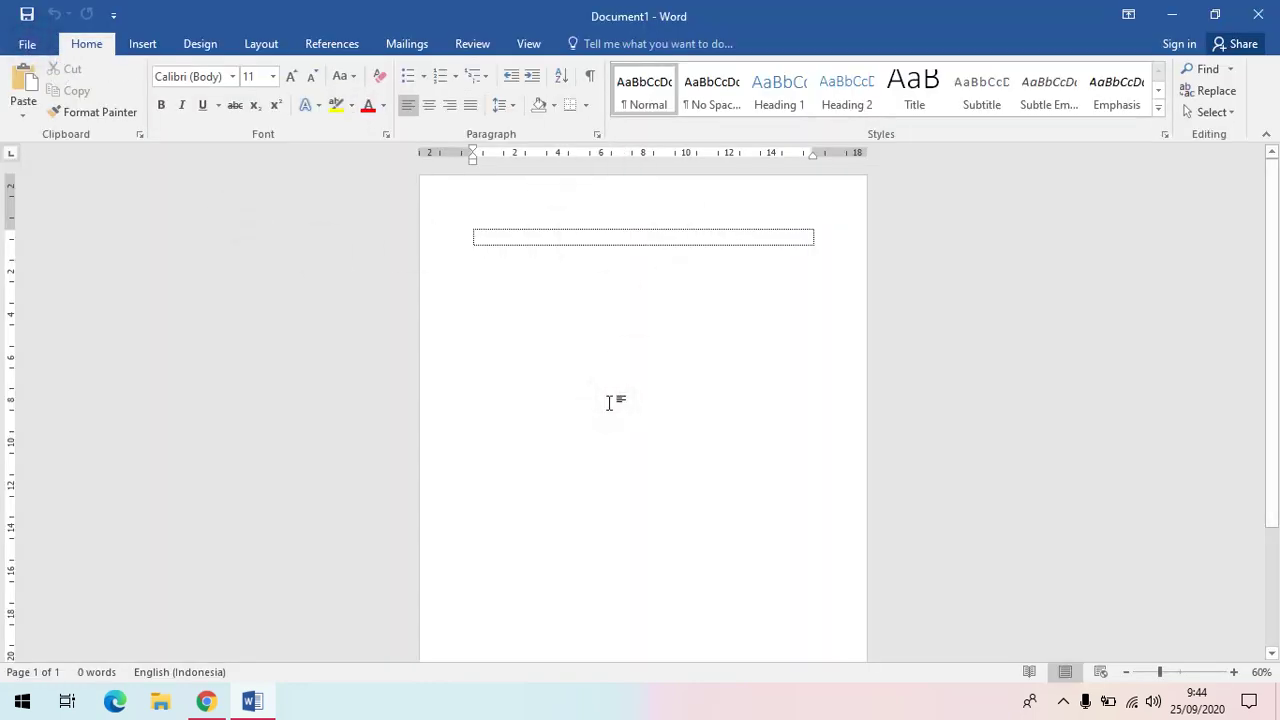
pyautogui.click(663, 397)
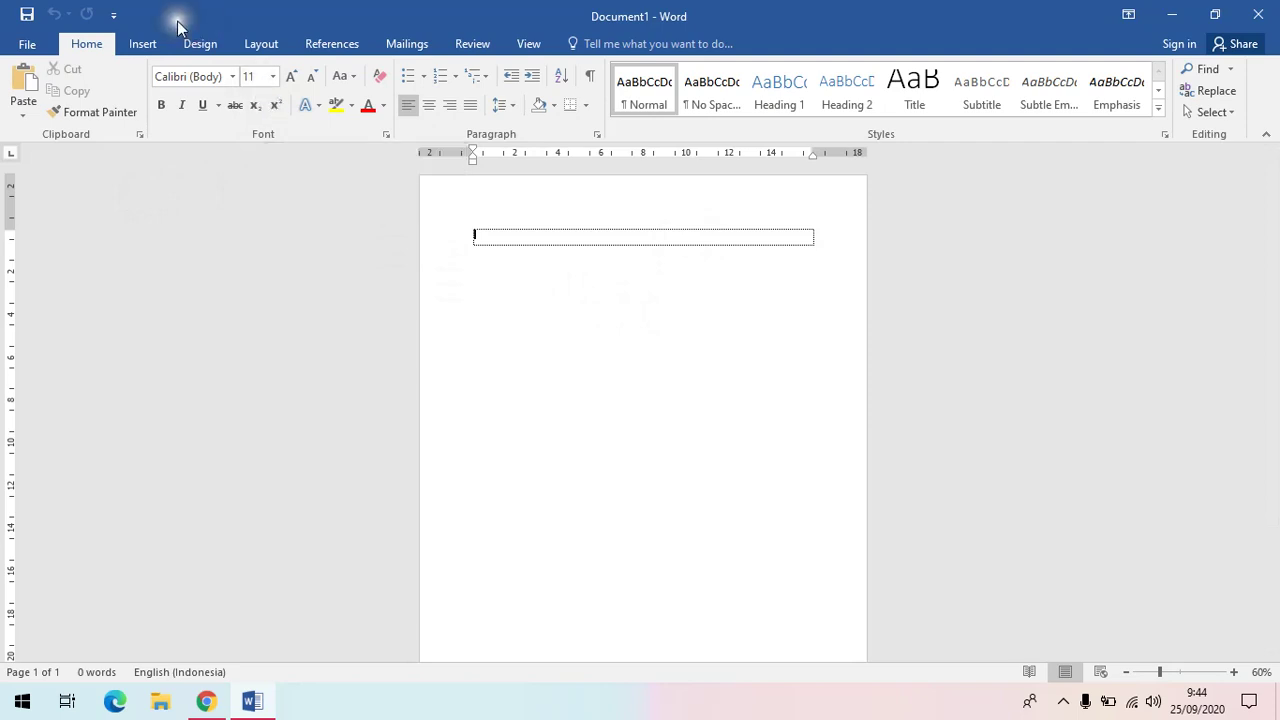
# Step: Search online pictures for "clipart", browse the results, and close the search without inserting an image
pyautogui.click(154, 44)
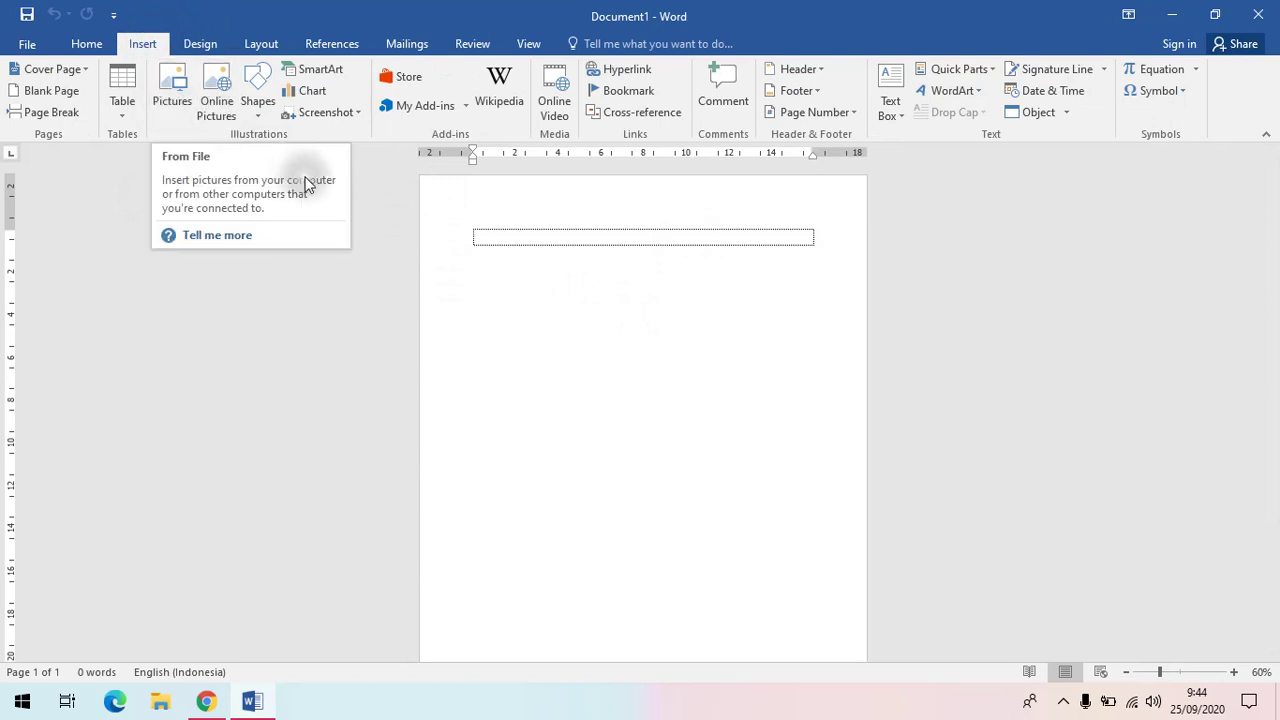
pyautogui.click(222, 110)
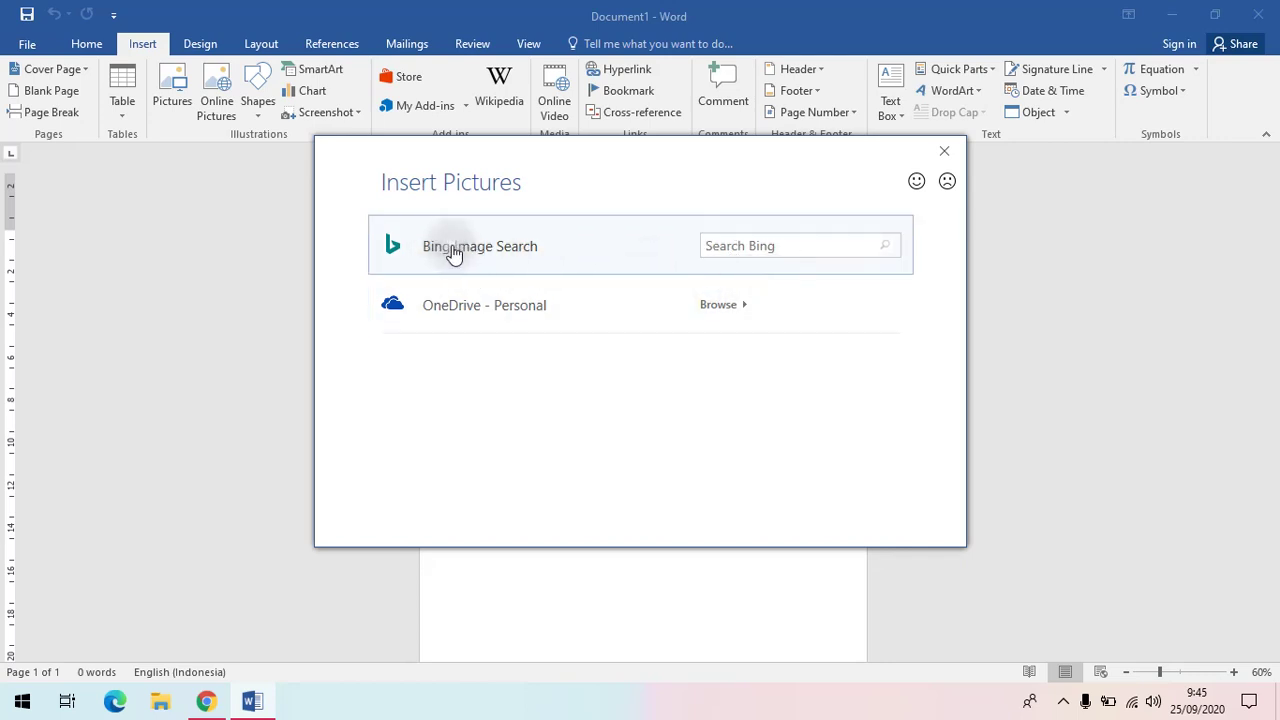
pyautogui.click(749, 243)
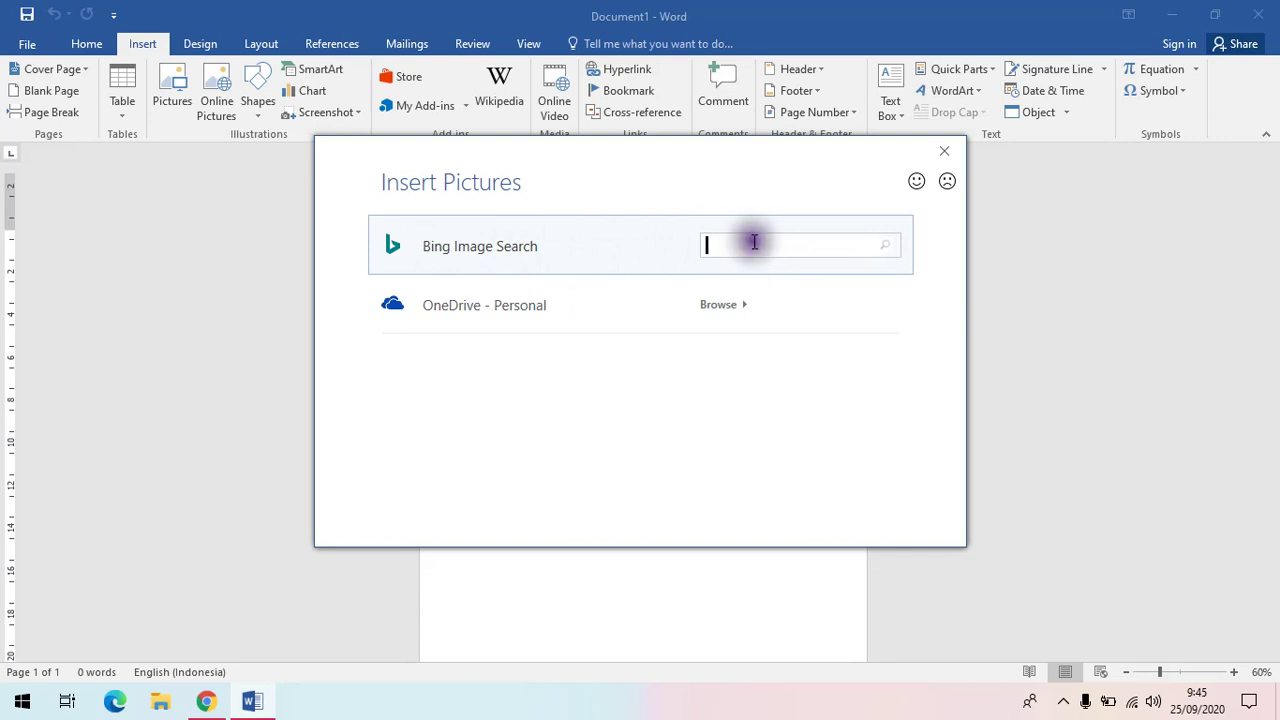
pyautogui.write('clipart')
pyautogui.press('Return')
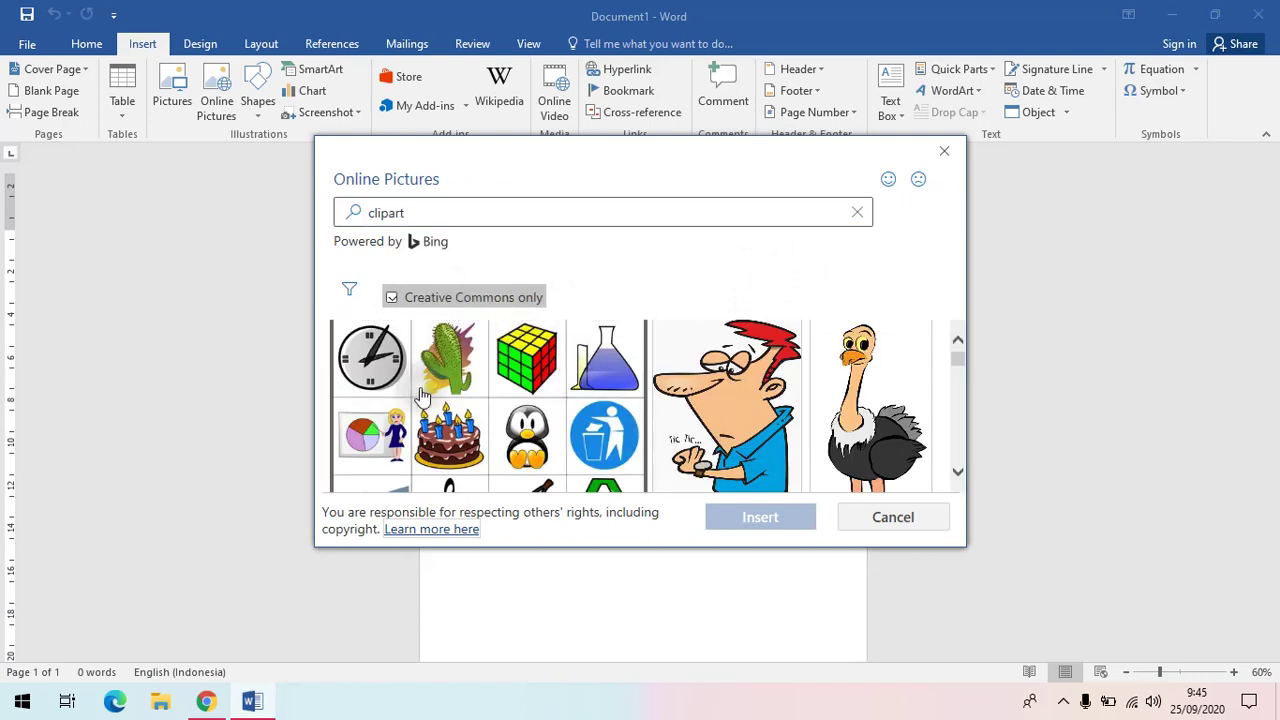
pyautogui.scroll(-3, 432, 406)
pyautogui.scroll(-5, 432, 406)
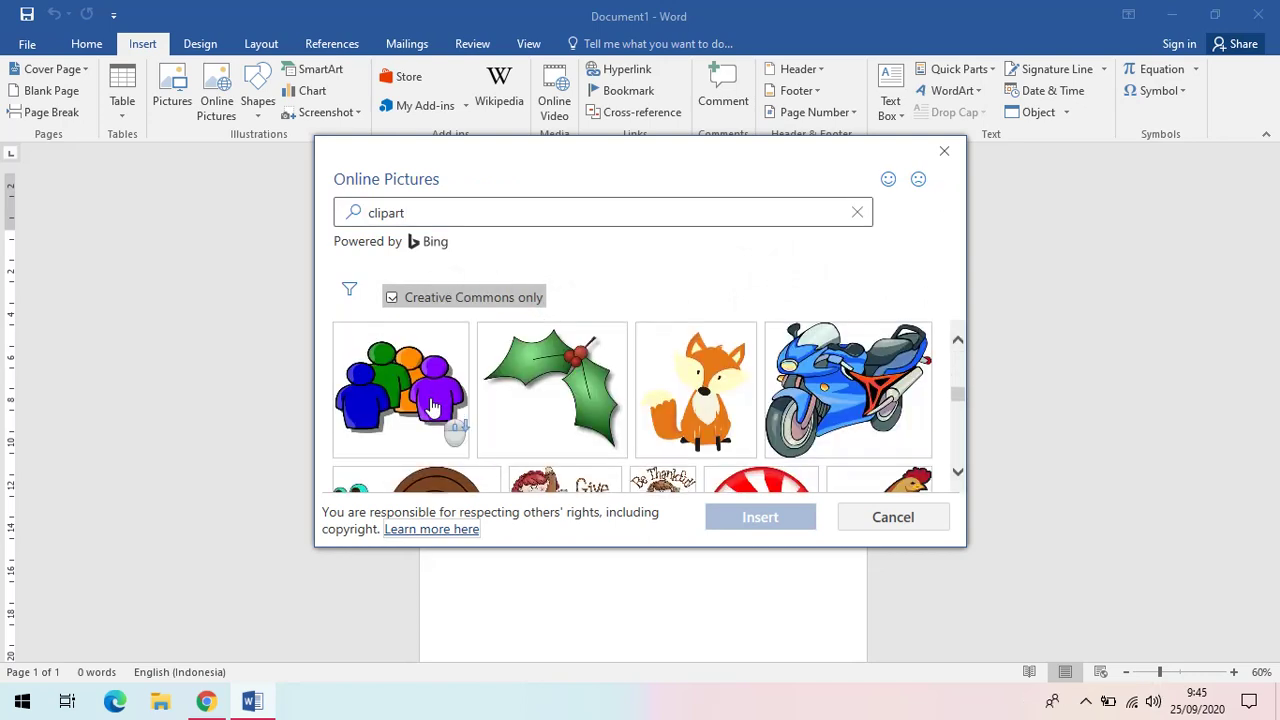
pyautogui.scroll(-5, 432, 406)
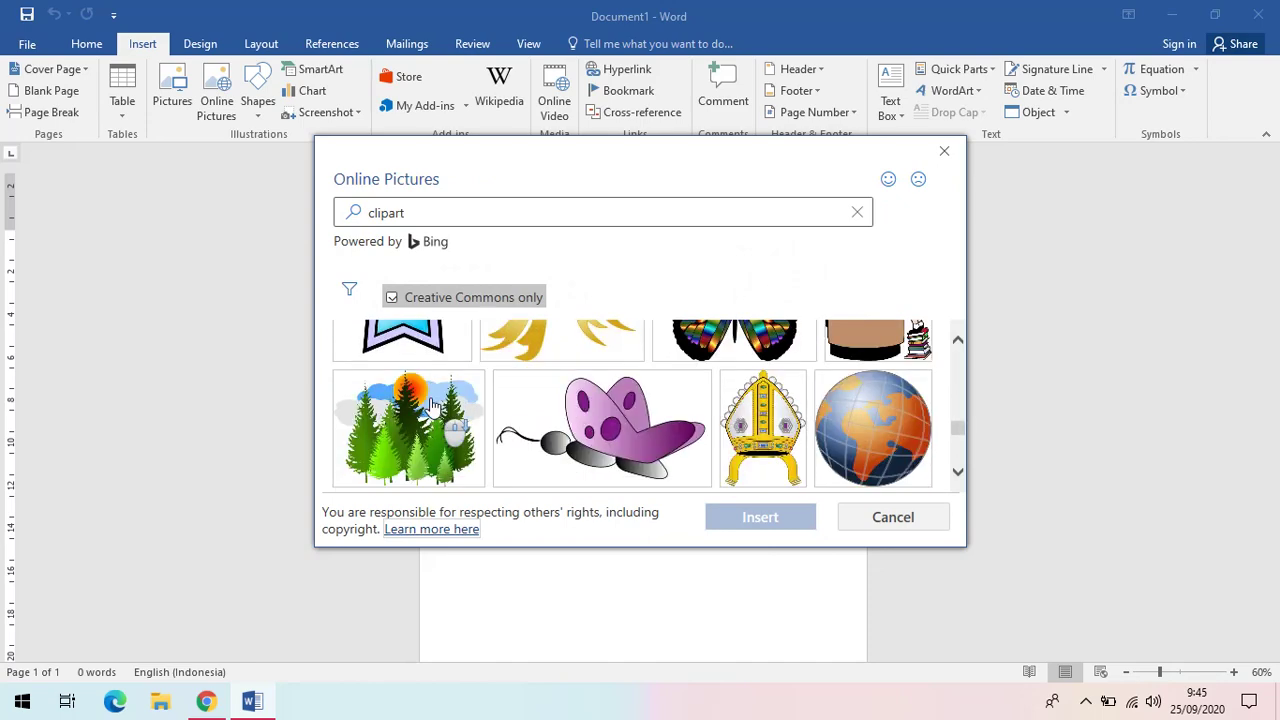
pyautogui.scroll(-1, 432, 406)
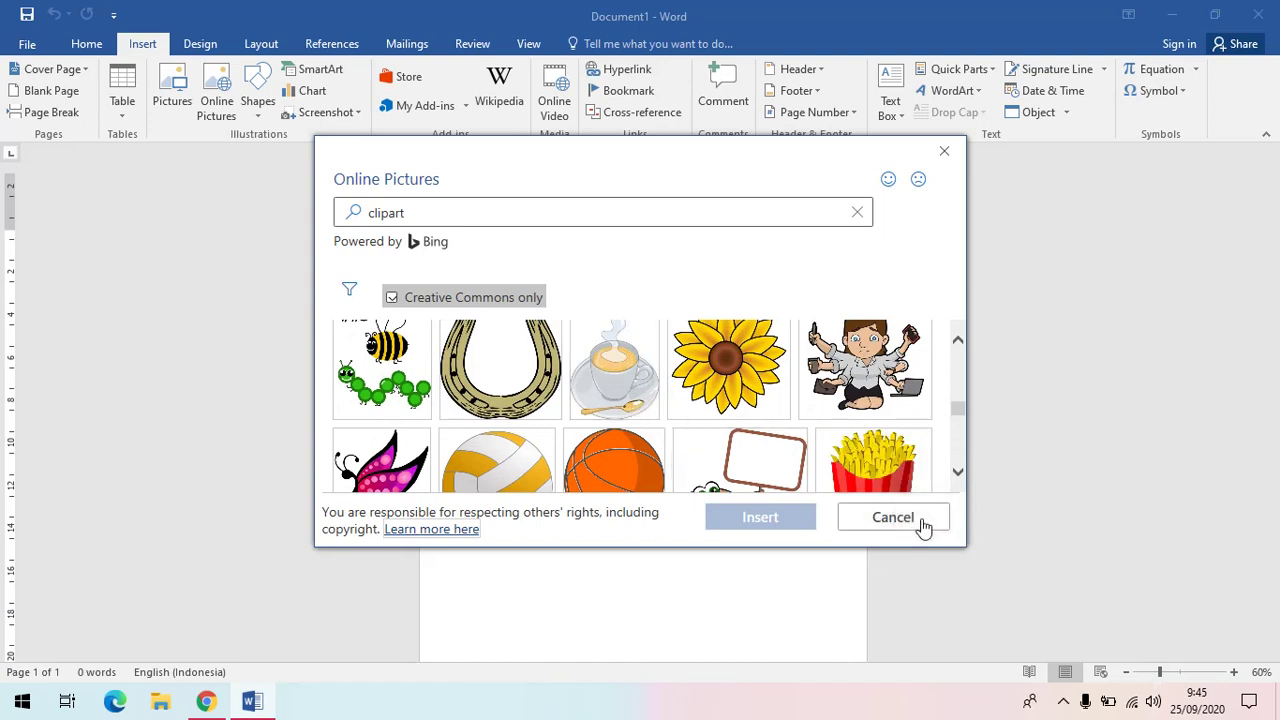
pyautogui.click(923, 527)
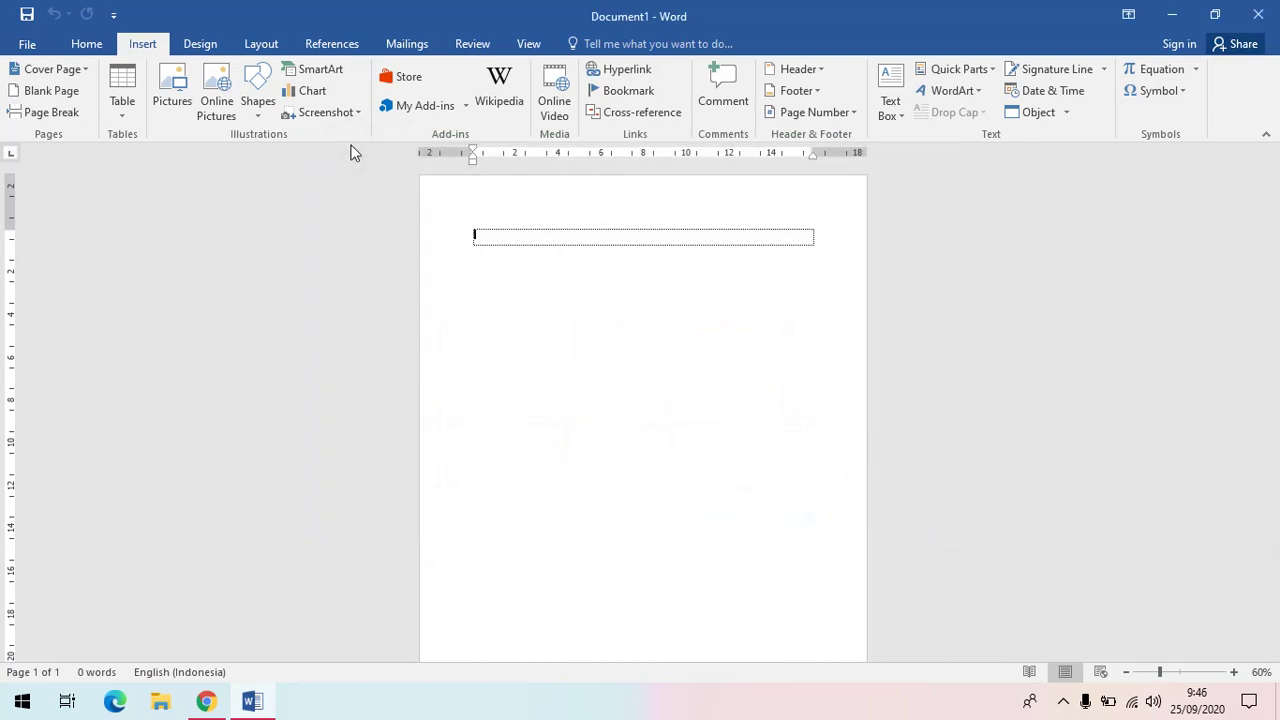
# Step: Insert the outdoor group photo from the computer's Pictures folder into the document
pyautogui.click(170, 101)
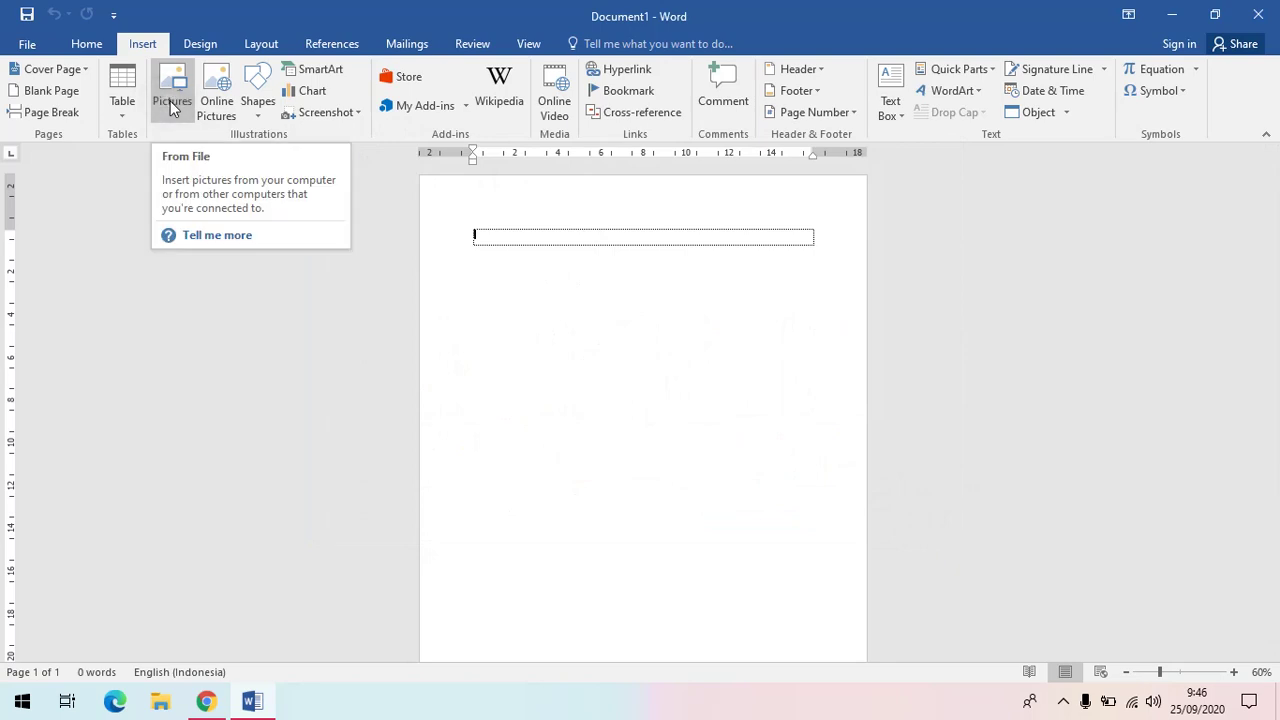
pyautogui.click(170, 101)
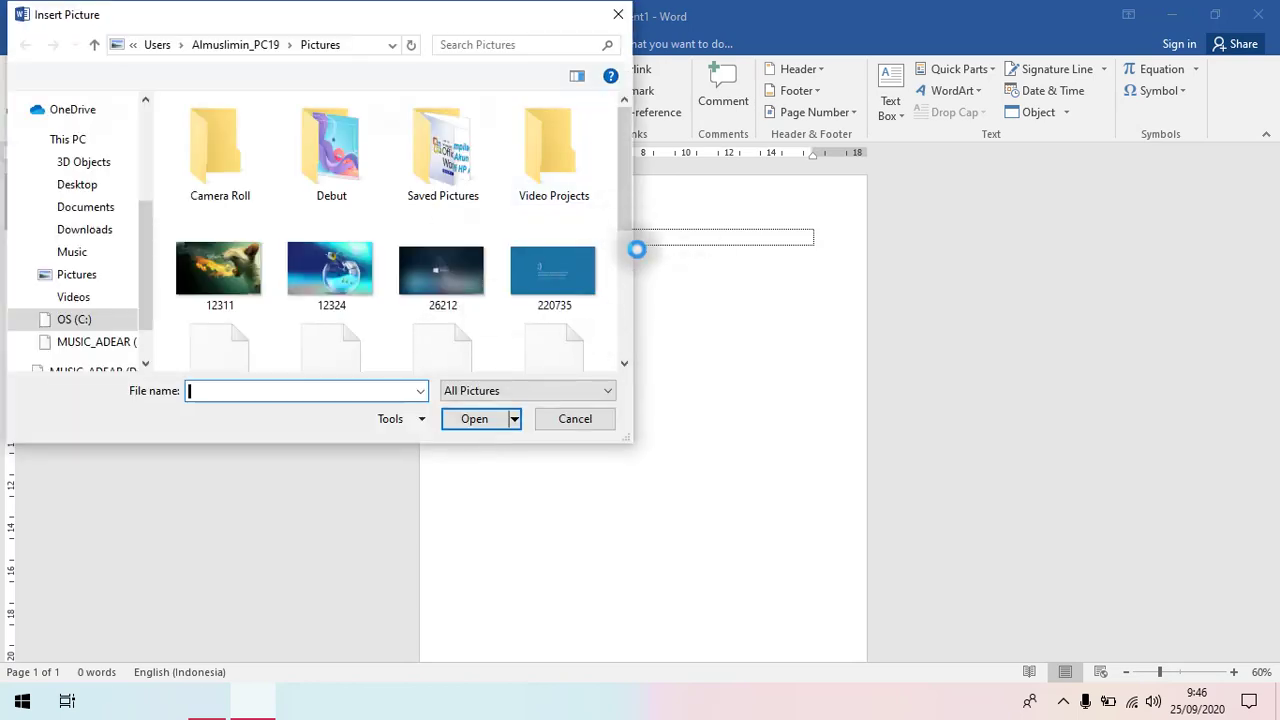
pyautogui.click(628, 272)
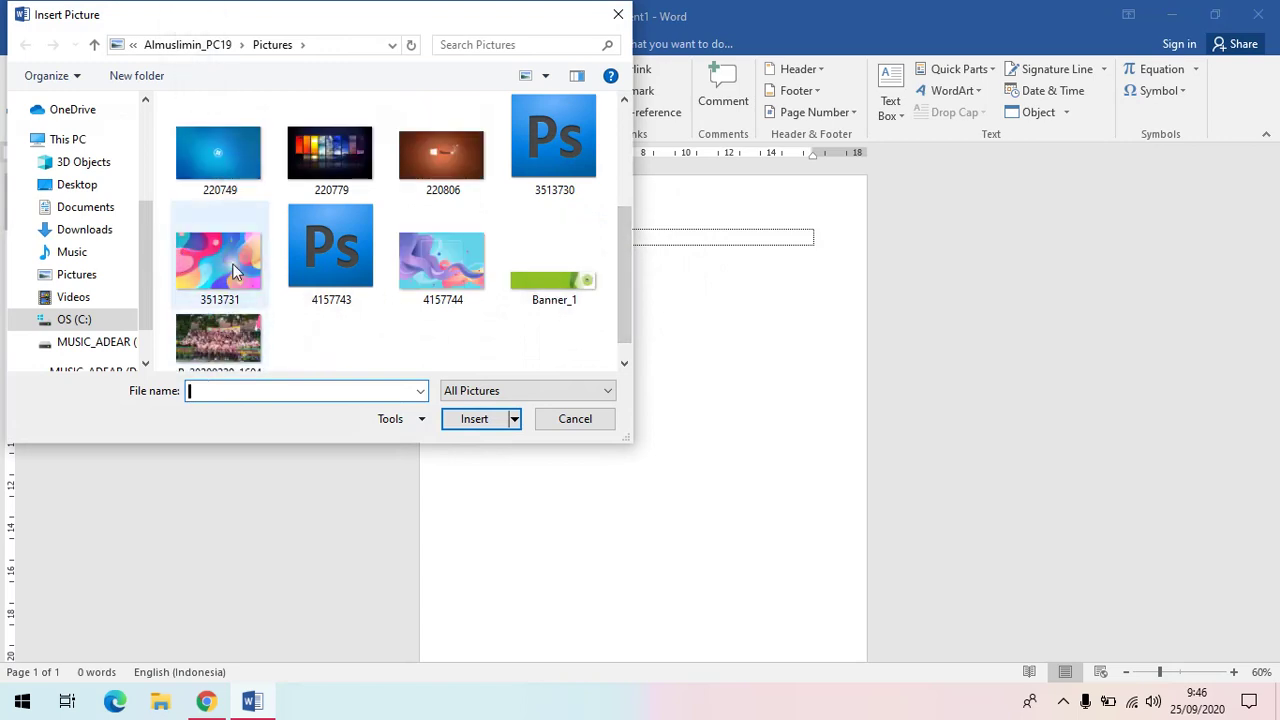
pyautogui.click(238, 345)
pyautogui.doubleClick(238, 345)
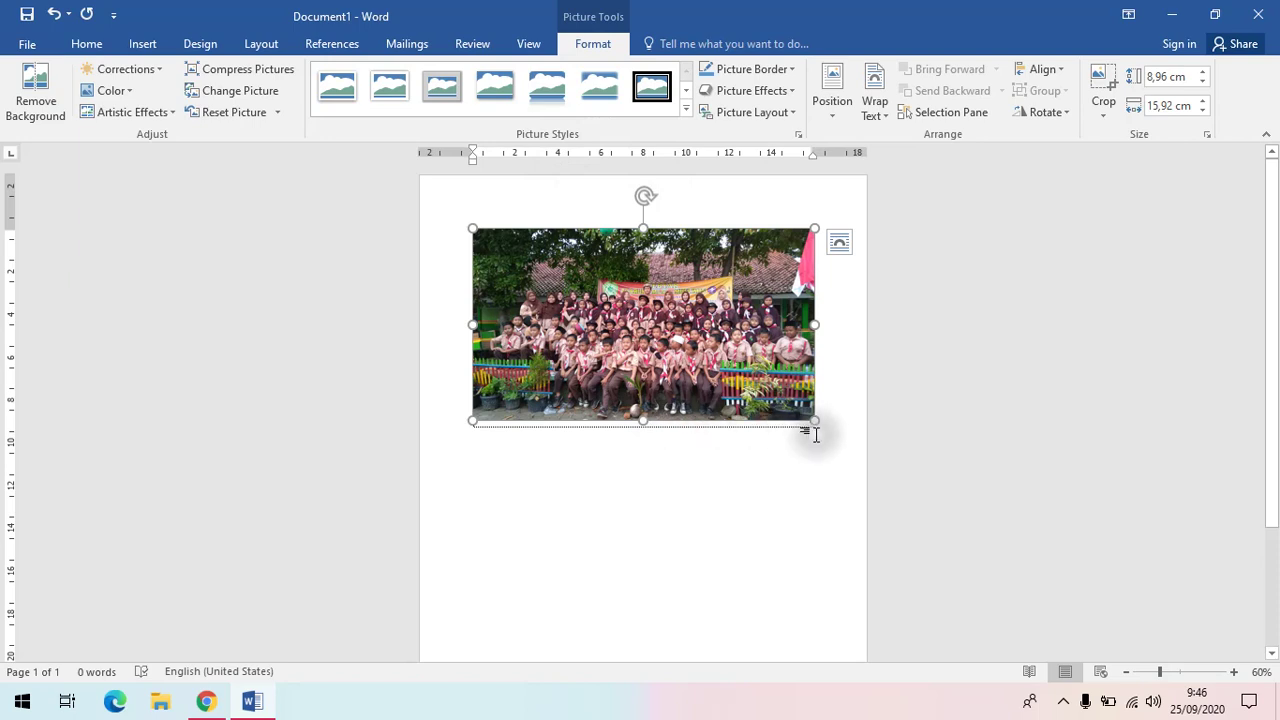
# Step: Set the inserted group photo's text wrapping to Tight
pyautogui.click(633, 316)
pyautogui.moveTo(633, 316); pyautogui.dragTo(622, 316)
pyautogui.click(838, 243)
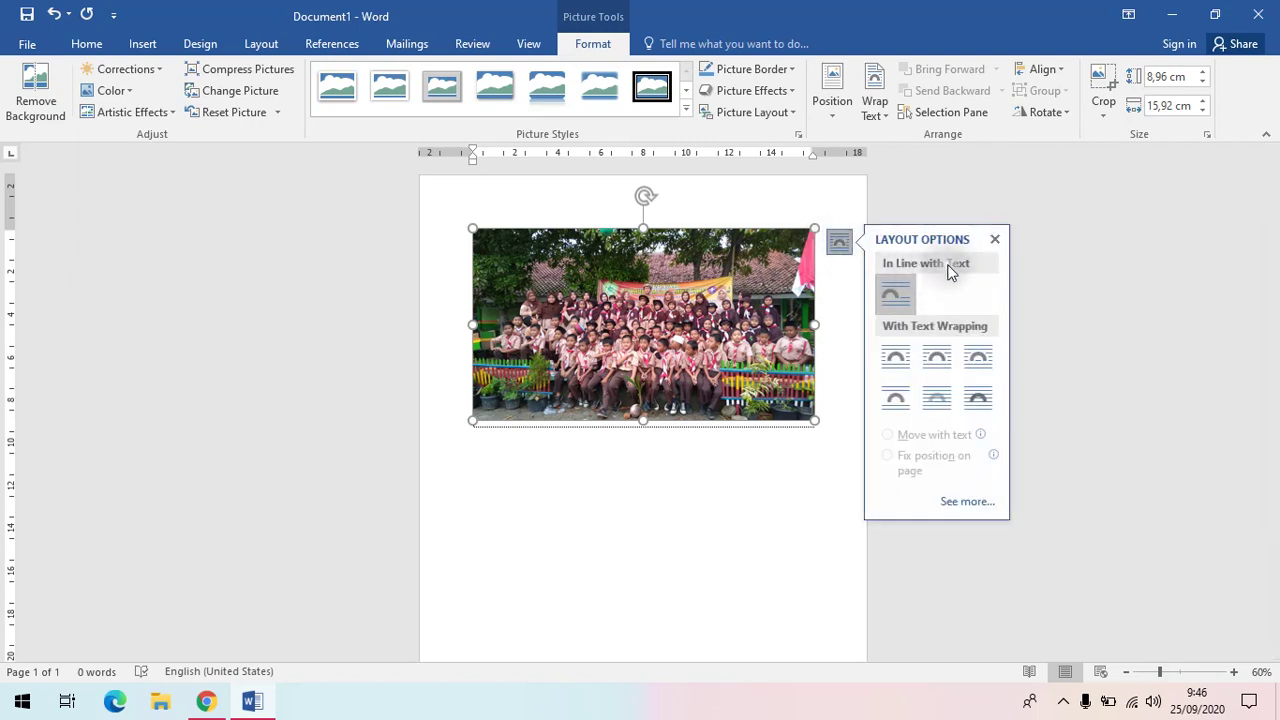
pyautogui.click(931, 357)
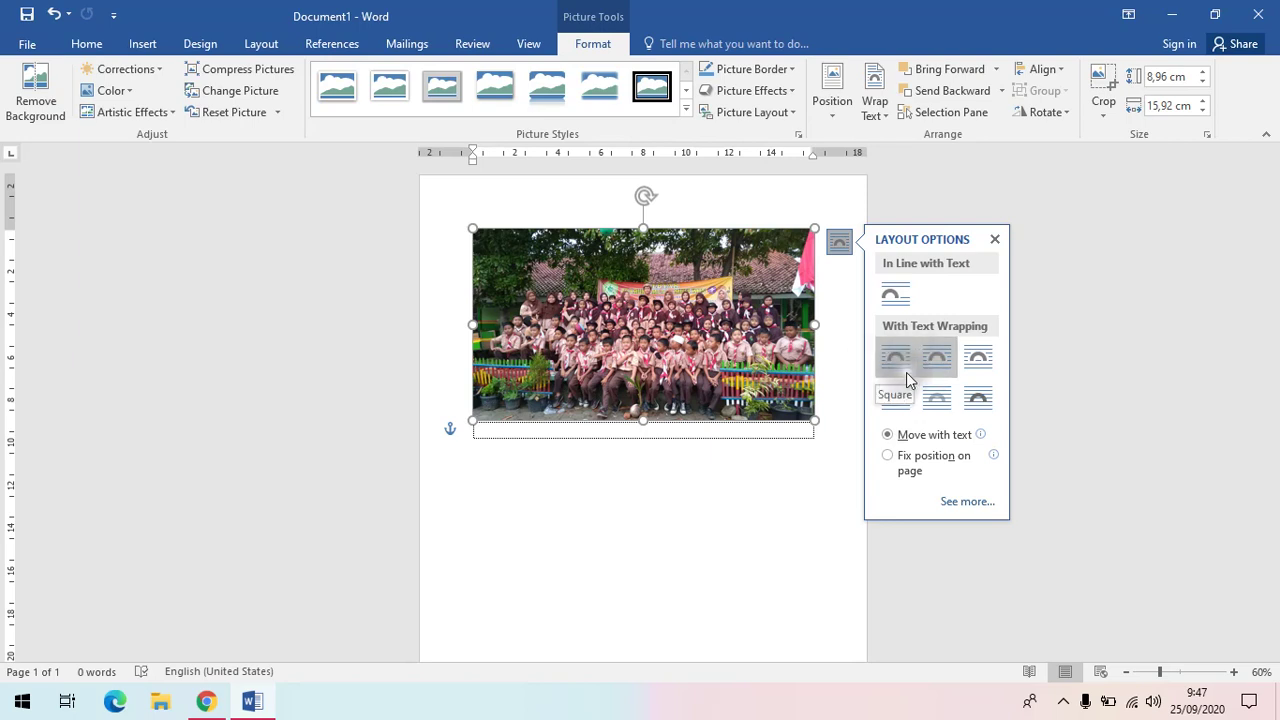
pyautogui.click(902, 348)
pyautogui.click(920, 370)
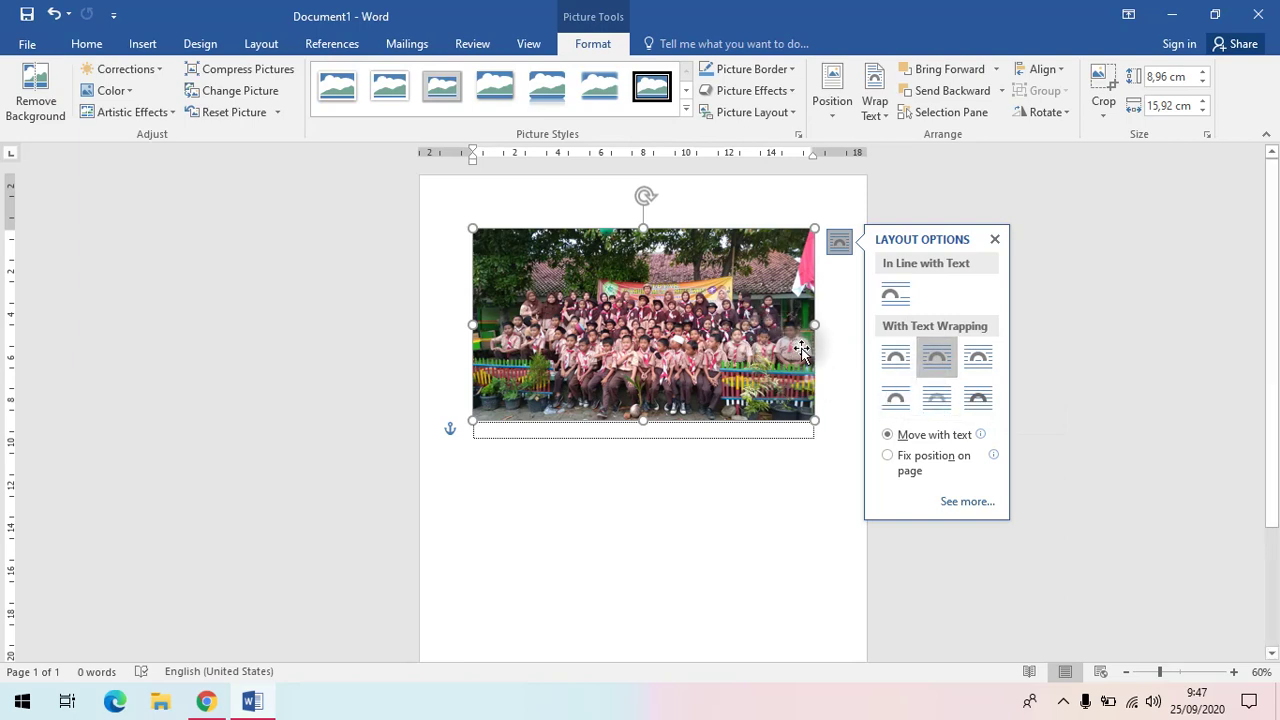
# Step: Close the layout options and reposition the group photo just below the empty first text line, within the page margins
pyautogui.click(932, 380)
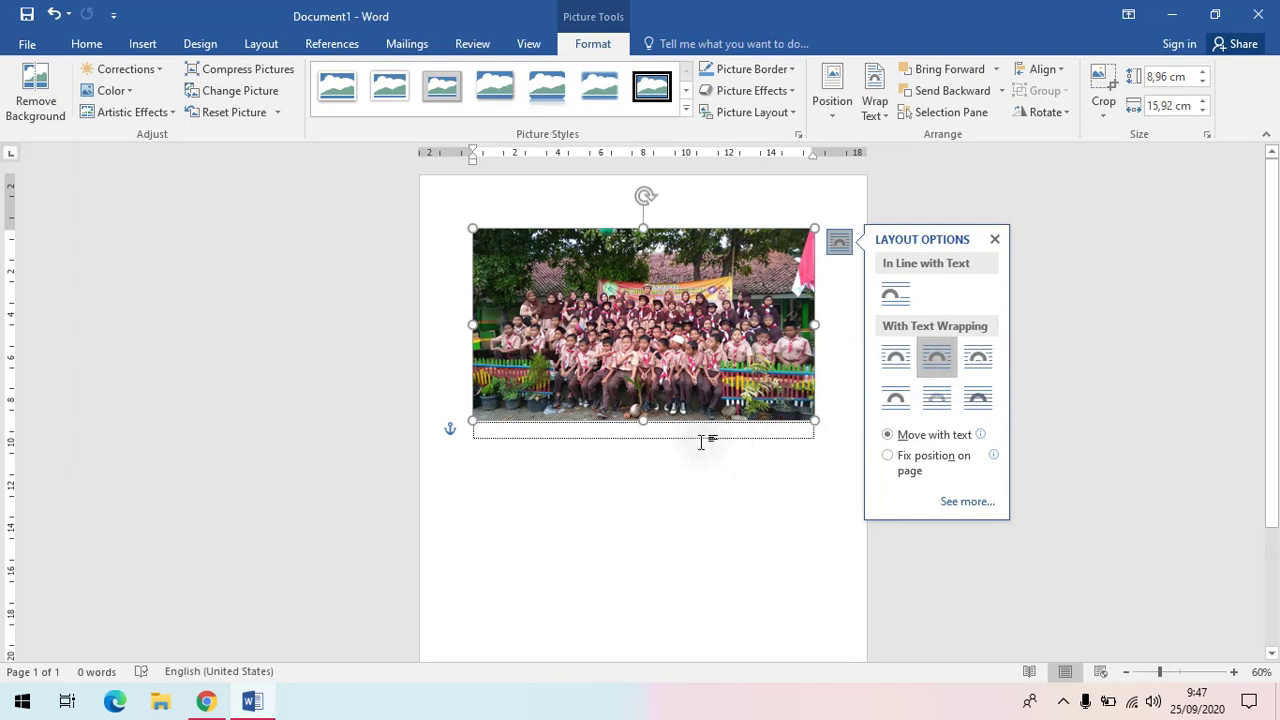
pyautogui.click(659, 433)
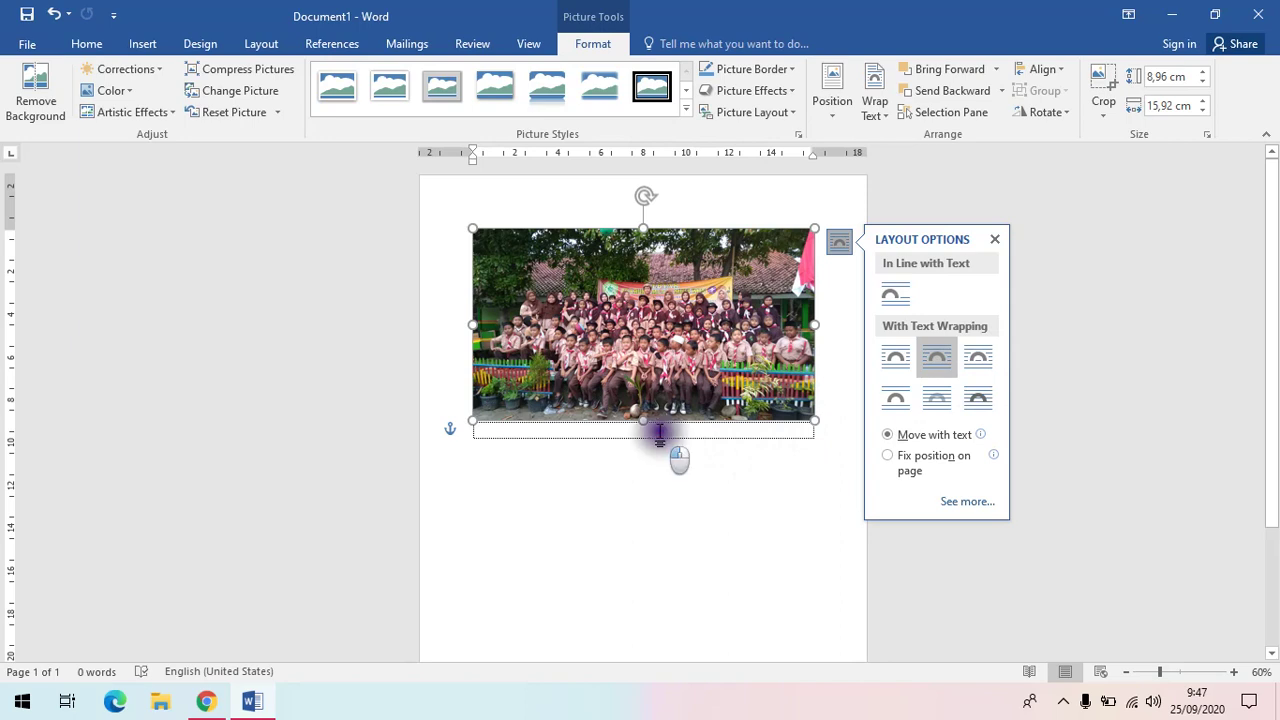
pyautogui.click(659, 433)
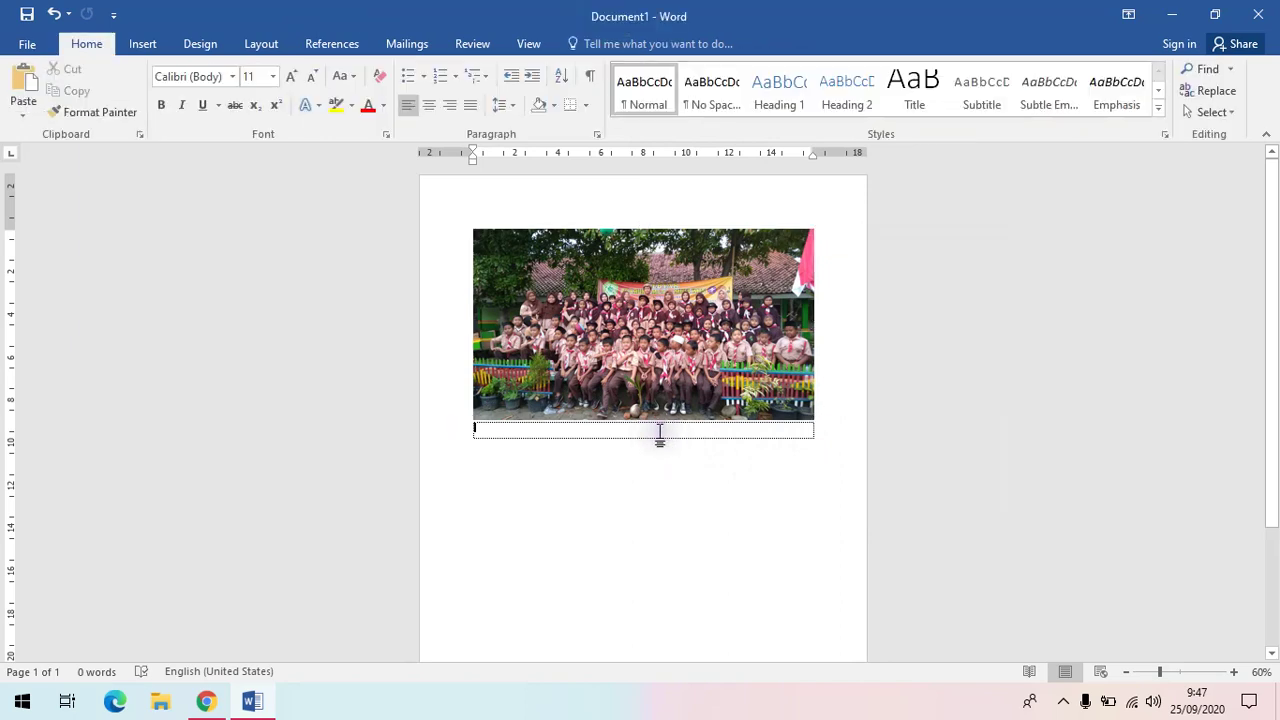
pyautogui.click(670, 360)
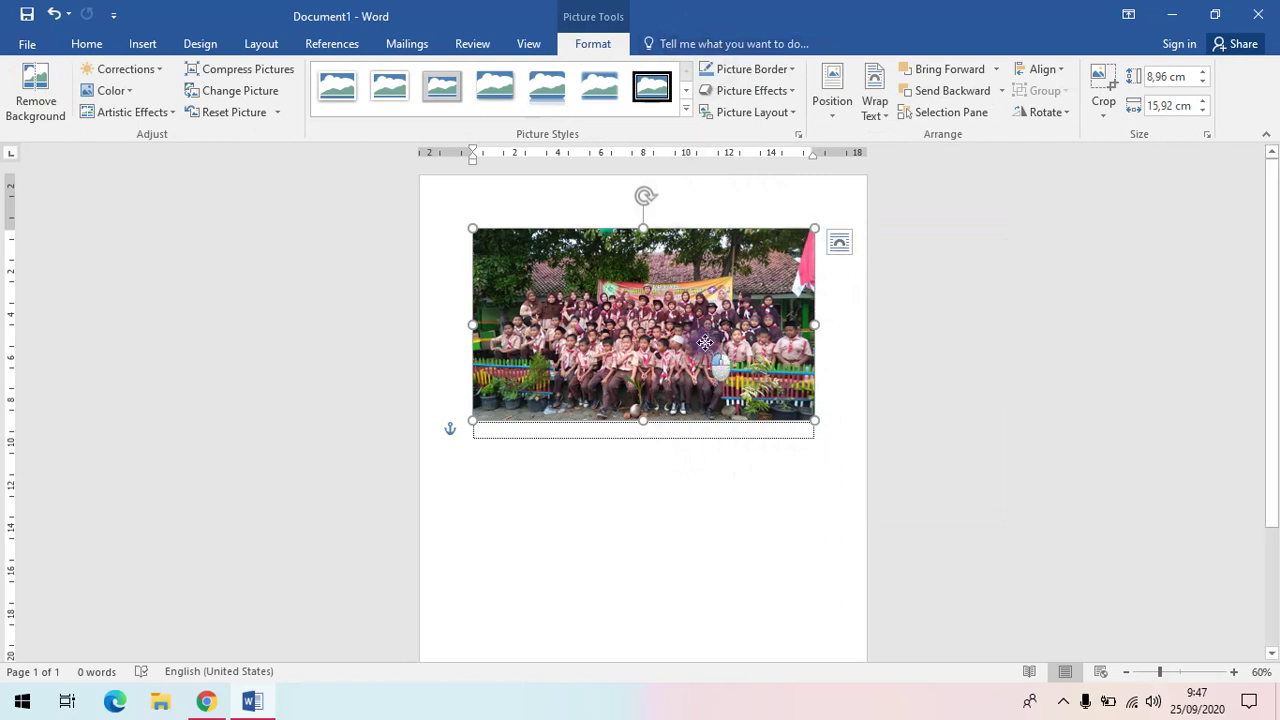
pyautogui.moveTo(705, 343); pyautogui.dragTo(666, 328)
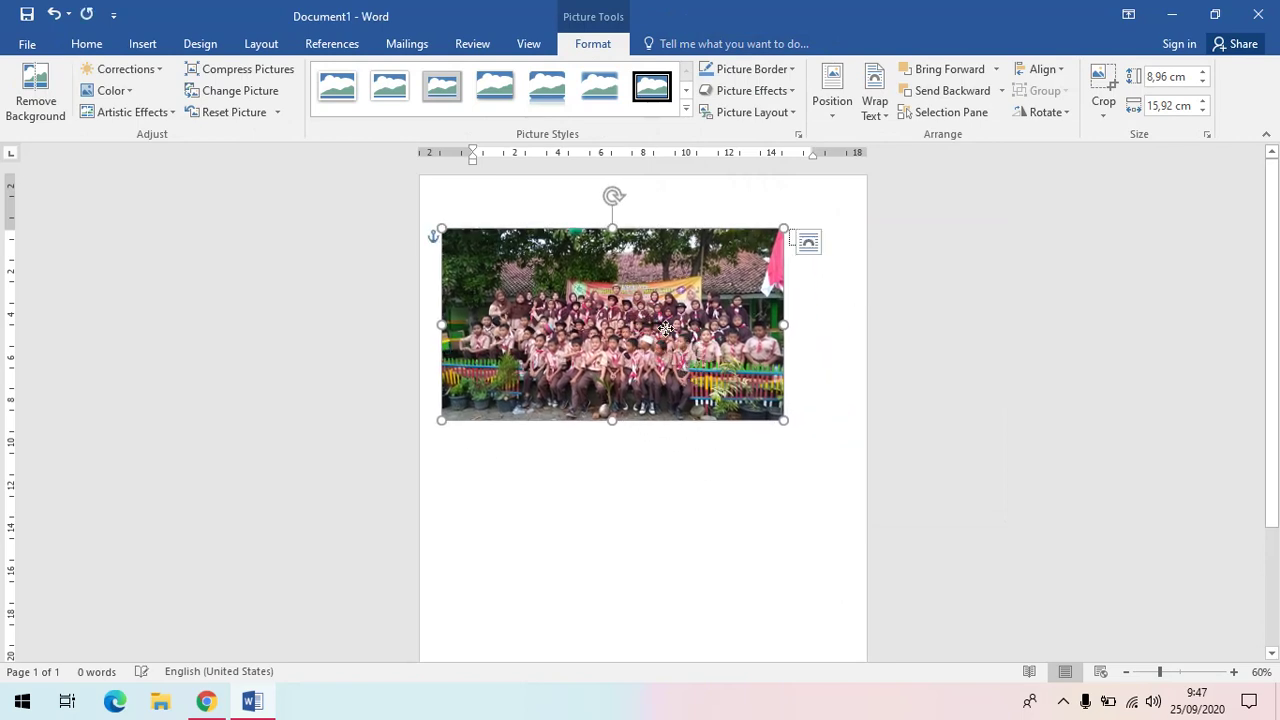
pyautogui.hotkey('ctrl', 'z')
pyautogui.moveTo(710, 402); pyautogui.dragTo(676, 381)
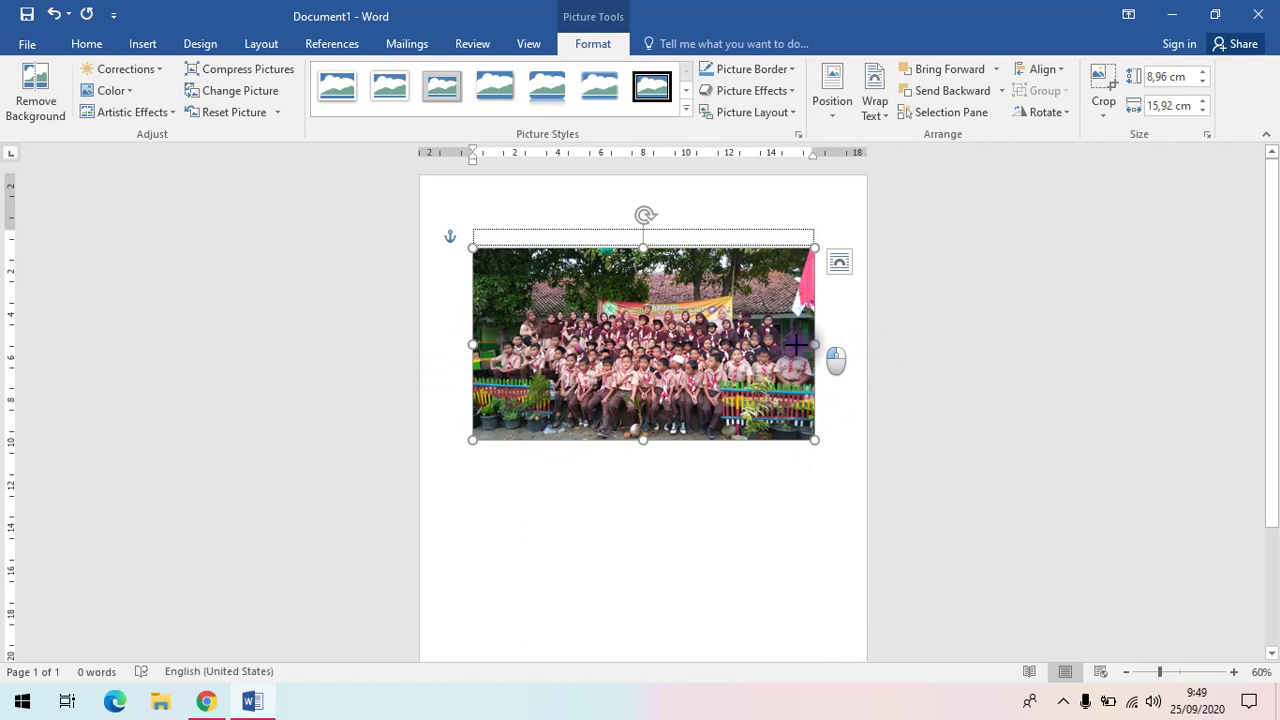
# Step: Try resizing the group photo to 8,58 cm wide and 3,02 cm high, and undo both size changes
pyautogui.moveTo(815, 344); pyautogui.dragTo(657, 350)
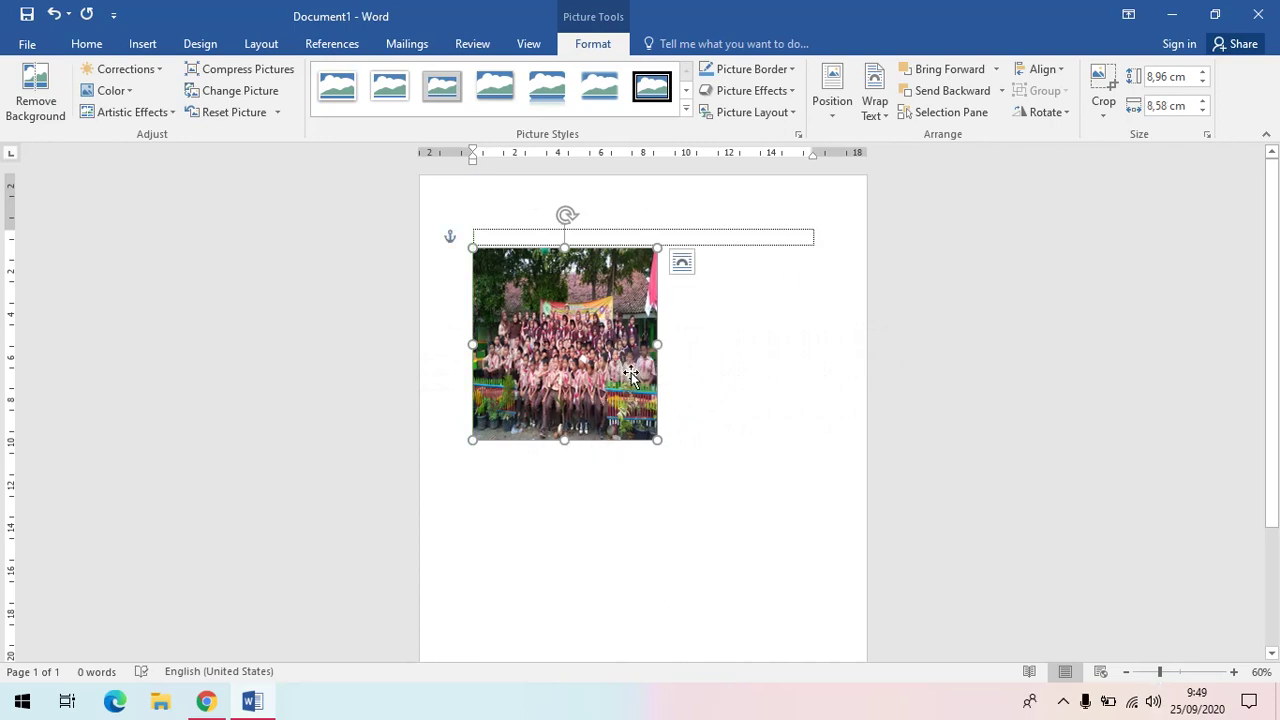
pyautogui.moveTo(569, 440); pyautogui.dragTo(571, 314)
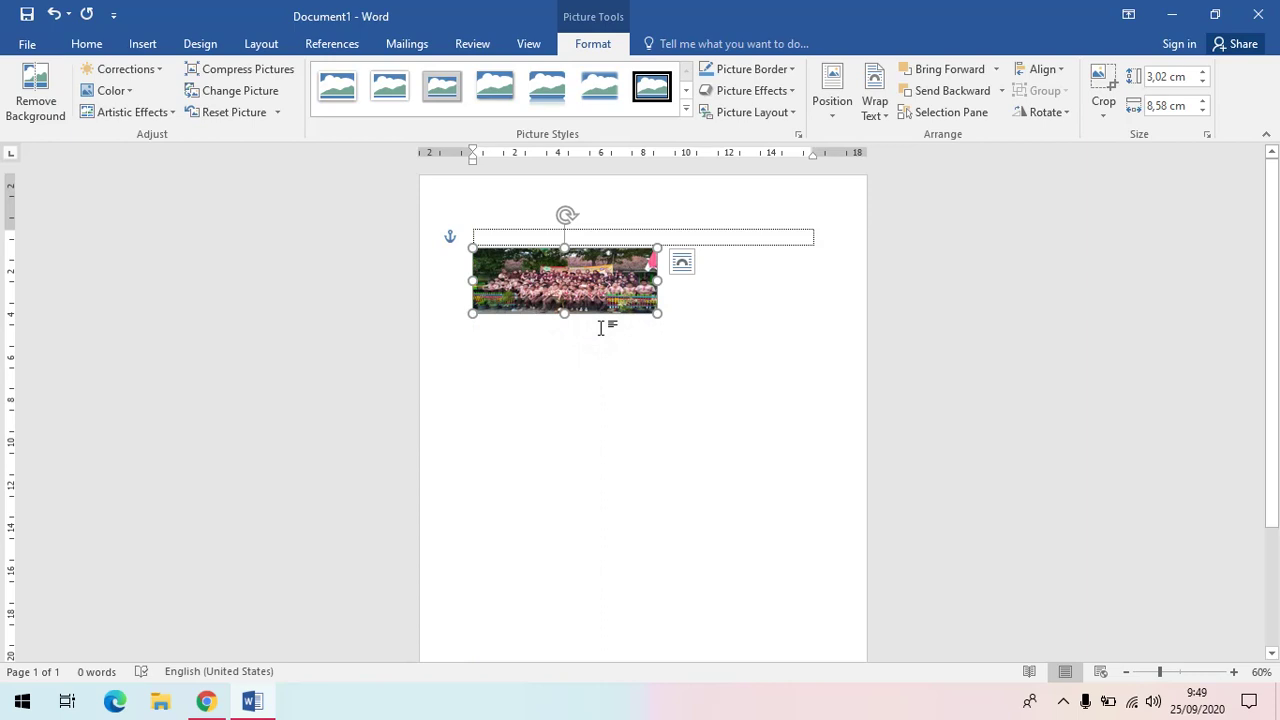
pyautogui.hotkey('ctrl', 'z')
pyautogui.hotkey('ctrl', 'z')
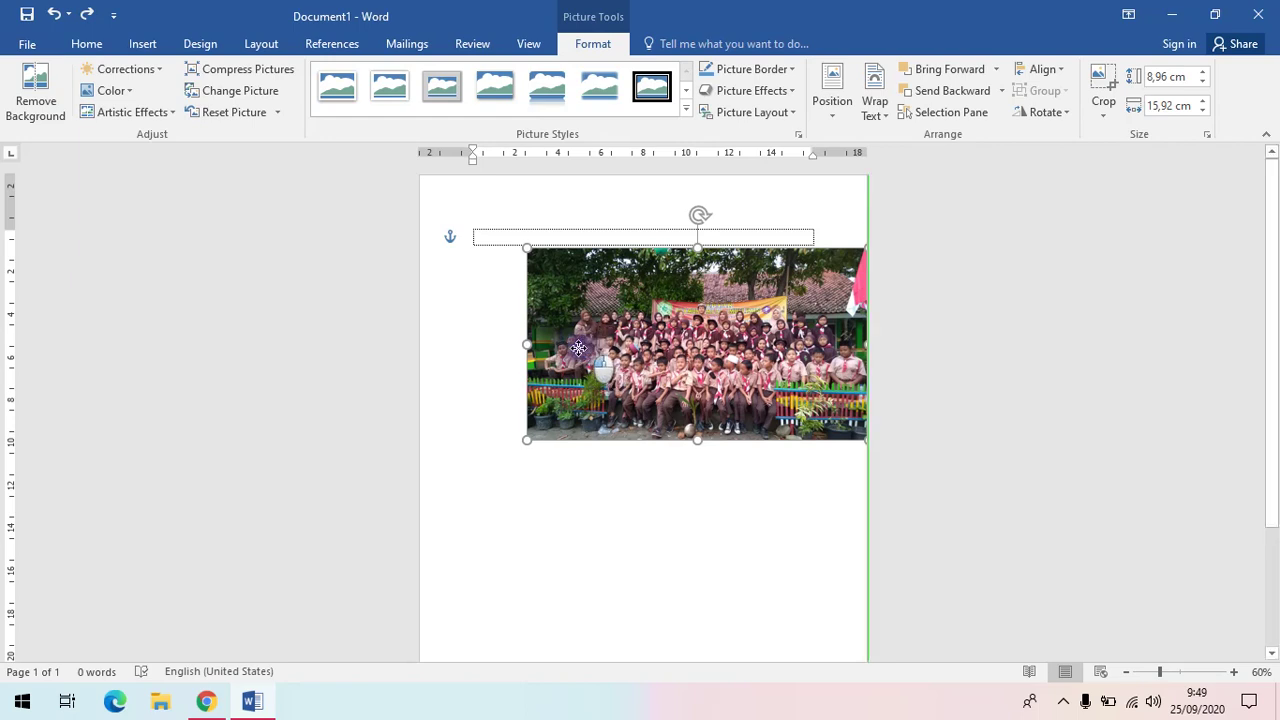
# Step: Move the group photo back between the page margins, directly under the first text line
pyautogui.moveTo(593, 346); pyautogui.dragTo(539, 342)
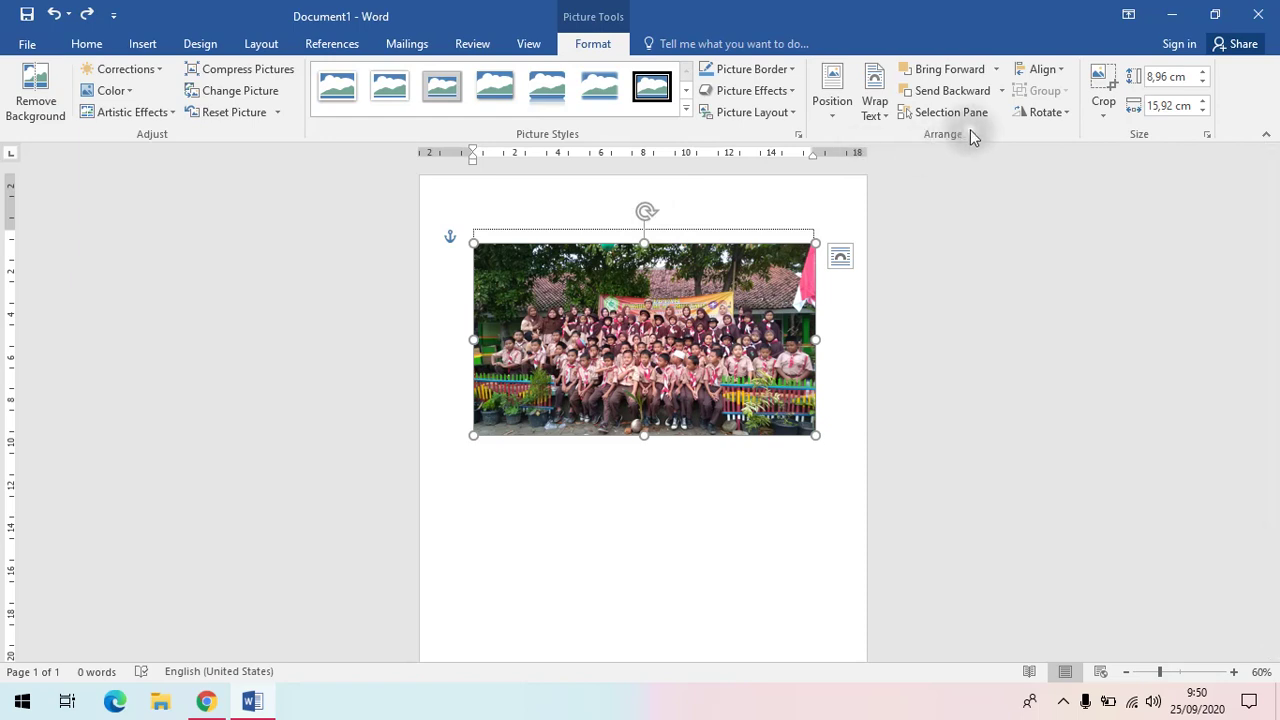
# Step: Try rotating the group photo right by 90°, and undo the rotation
pyautogui.click(638, 220)
pyautogui.click(1044, 112)
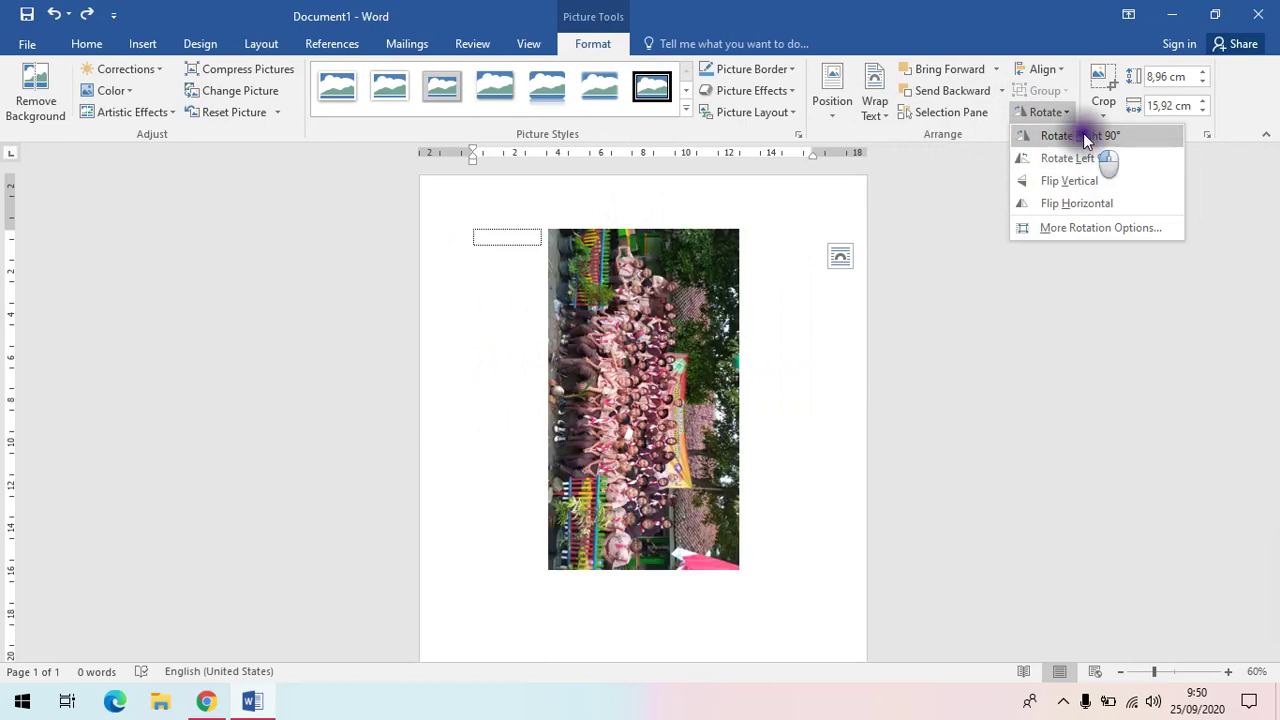
pyautogui.click(1085, 136)
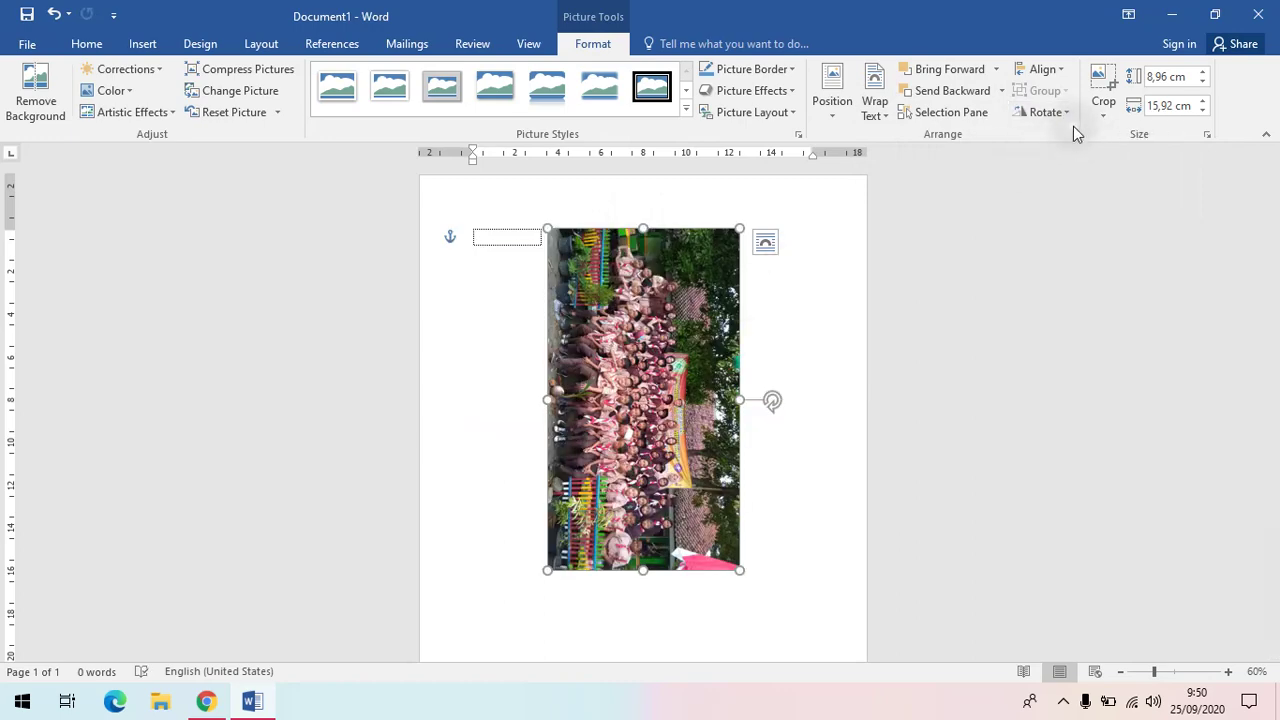
pyautogui.hotkey('ctrl', 'z')
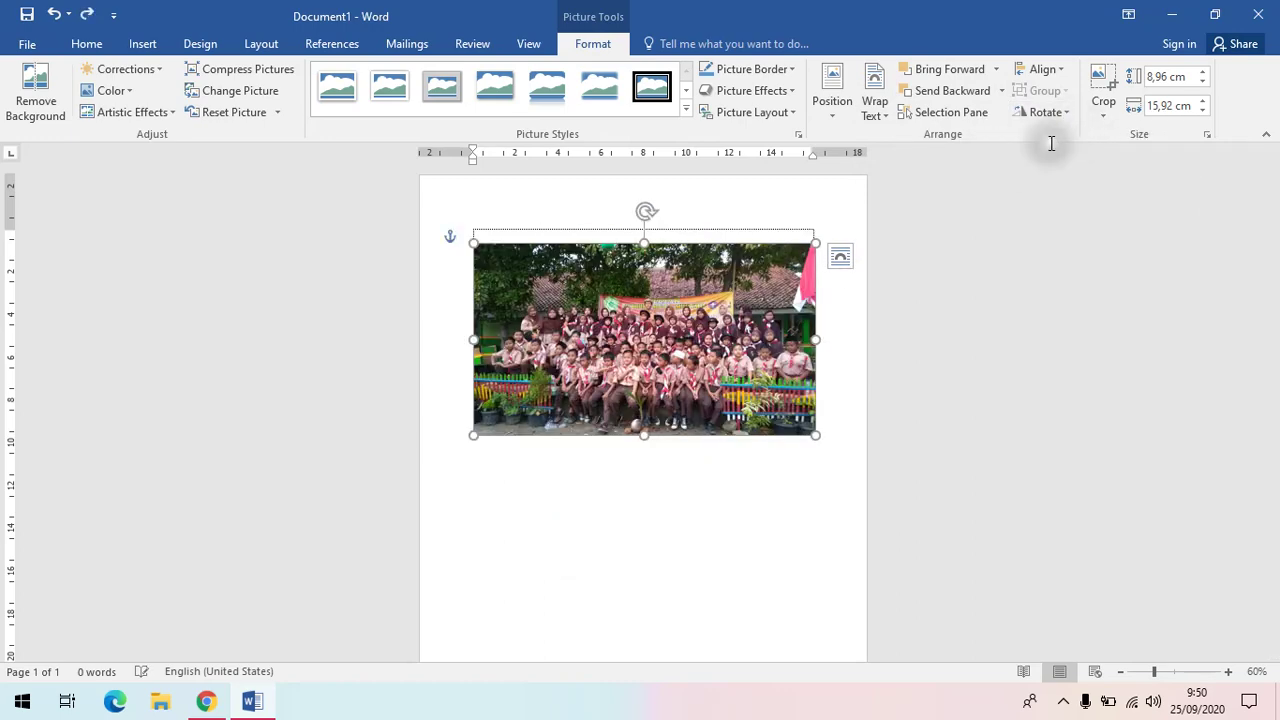
# Step: Open the page header for editing, return to the document body, and reselect the group photo
pyautogui.click(677, 500)
pyautogui.click(687, 305)
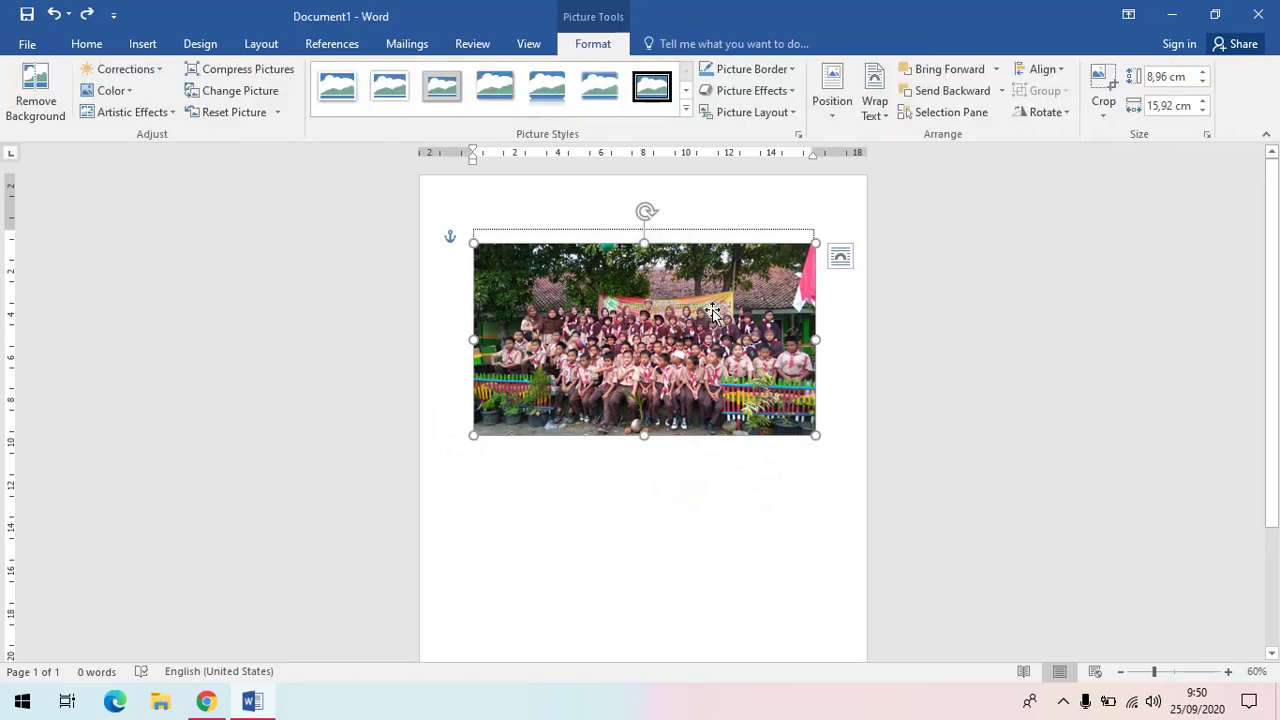
pyautogui.click(708, 231)
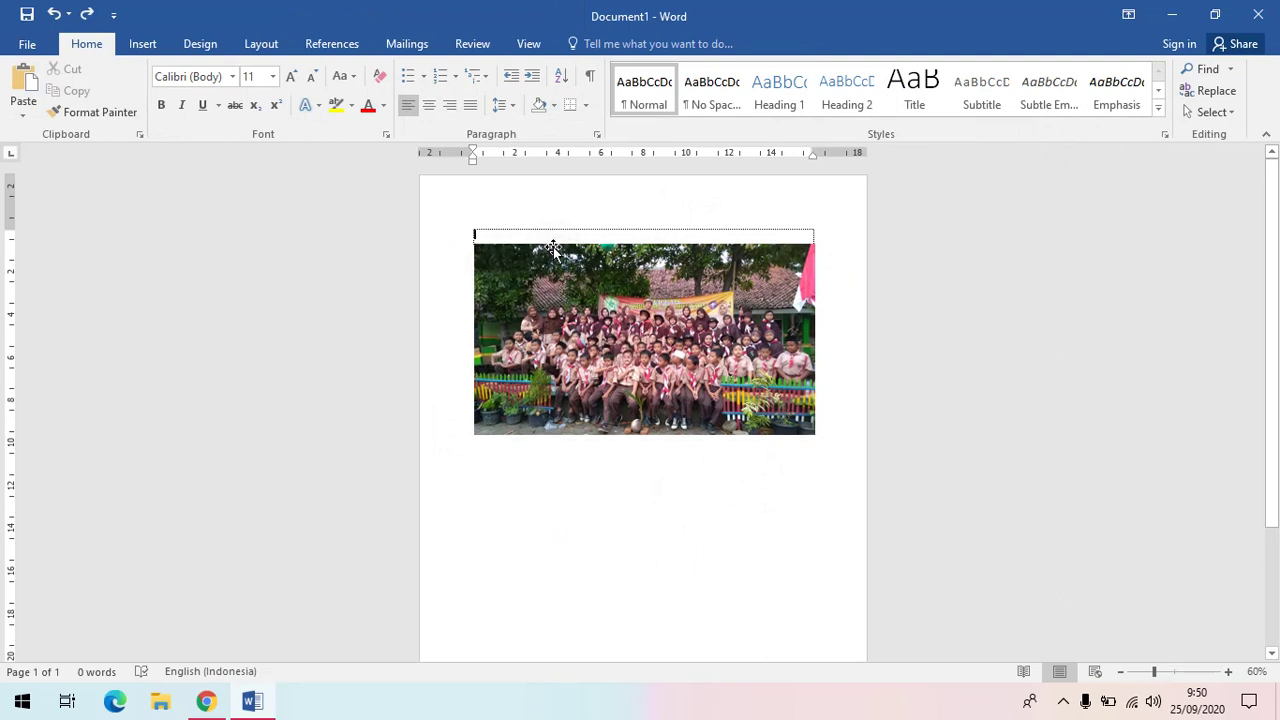
pyautogui.click(518, 201)
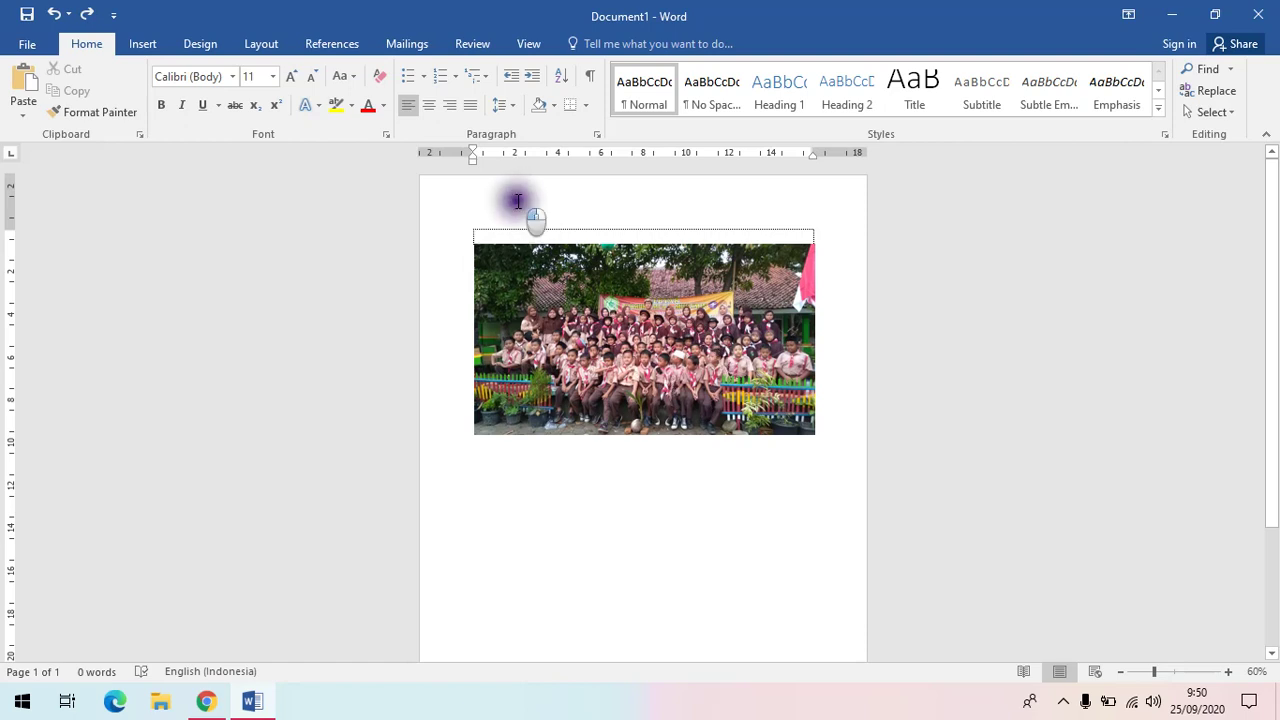
pyautogui.doubleClick(518, 201)
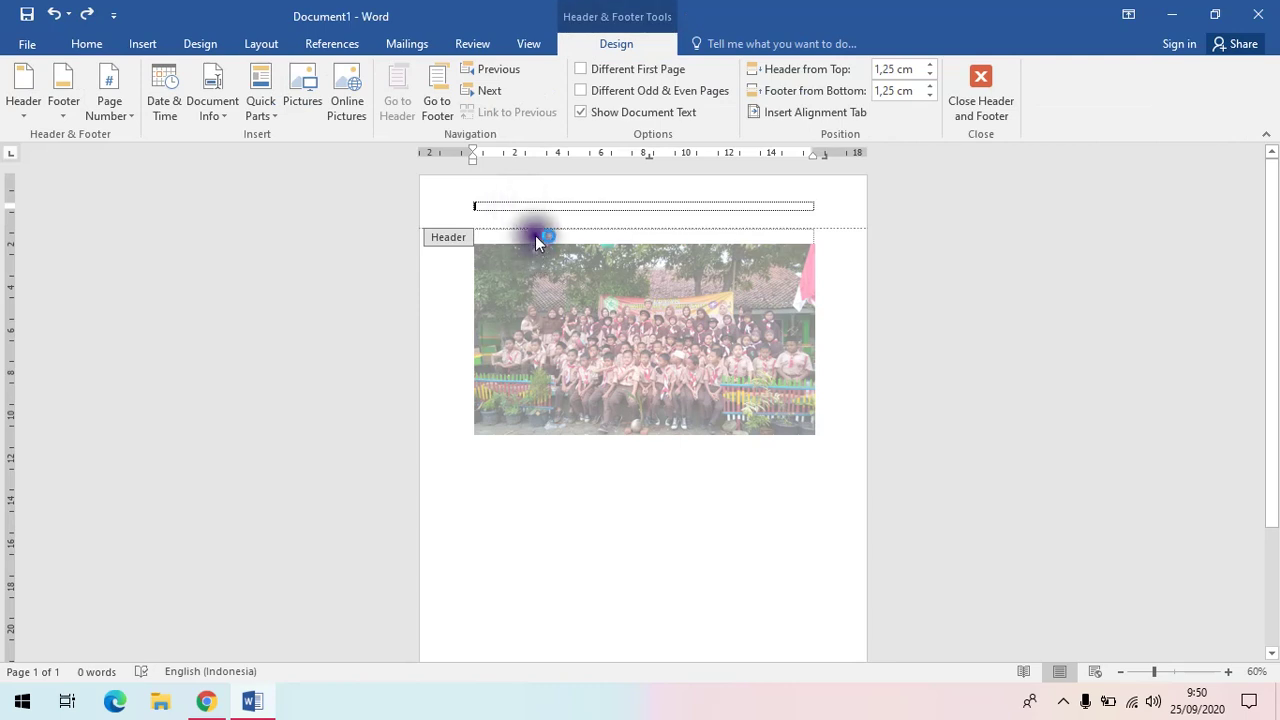
pyautogui.doubleClick(535, 235)
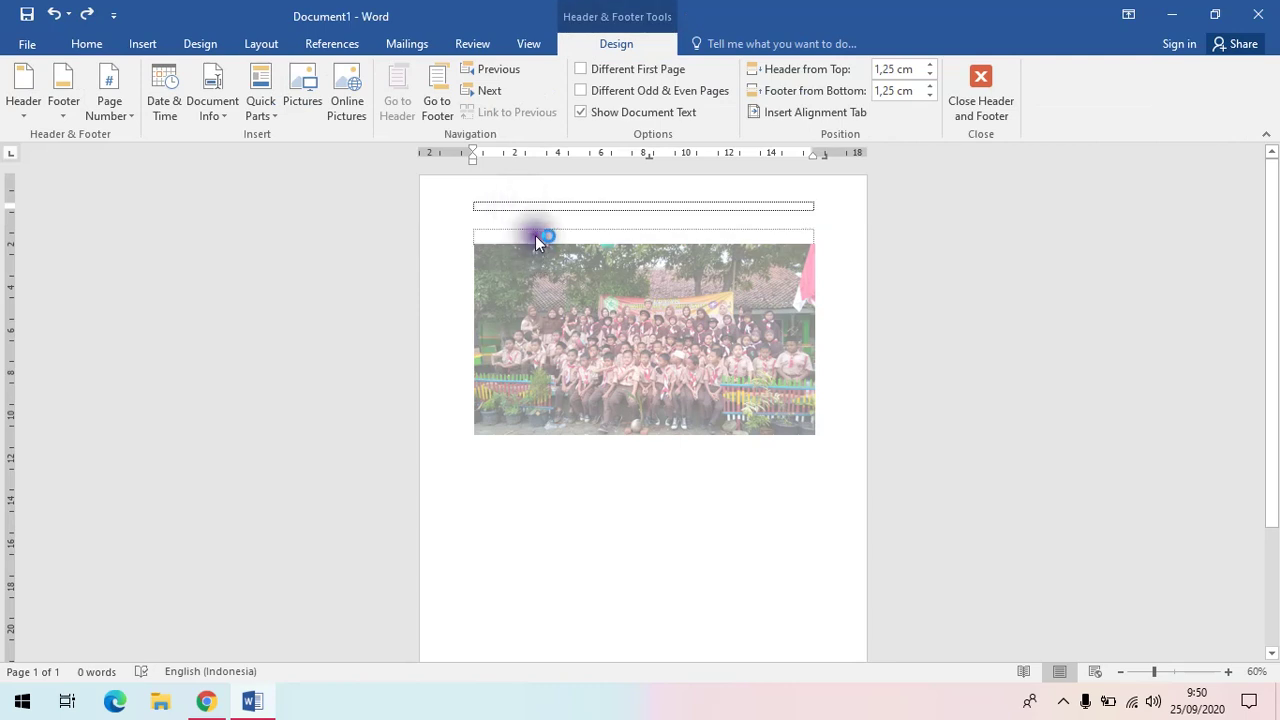
pyautogui.click(535, 289)
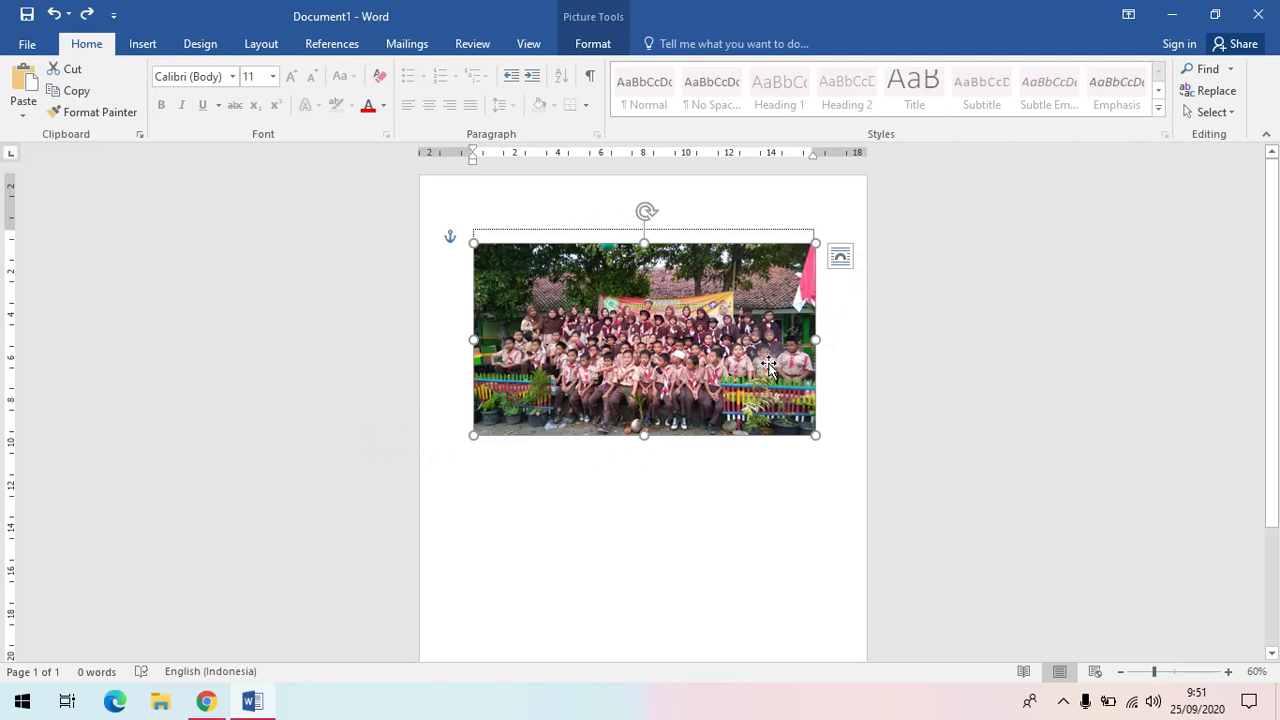
# Step: Reselect the group photo and view the Remove Background and Corrections commands among its picture formatting options
pyautogui.click(538, 230)
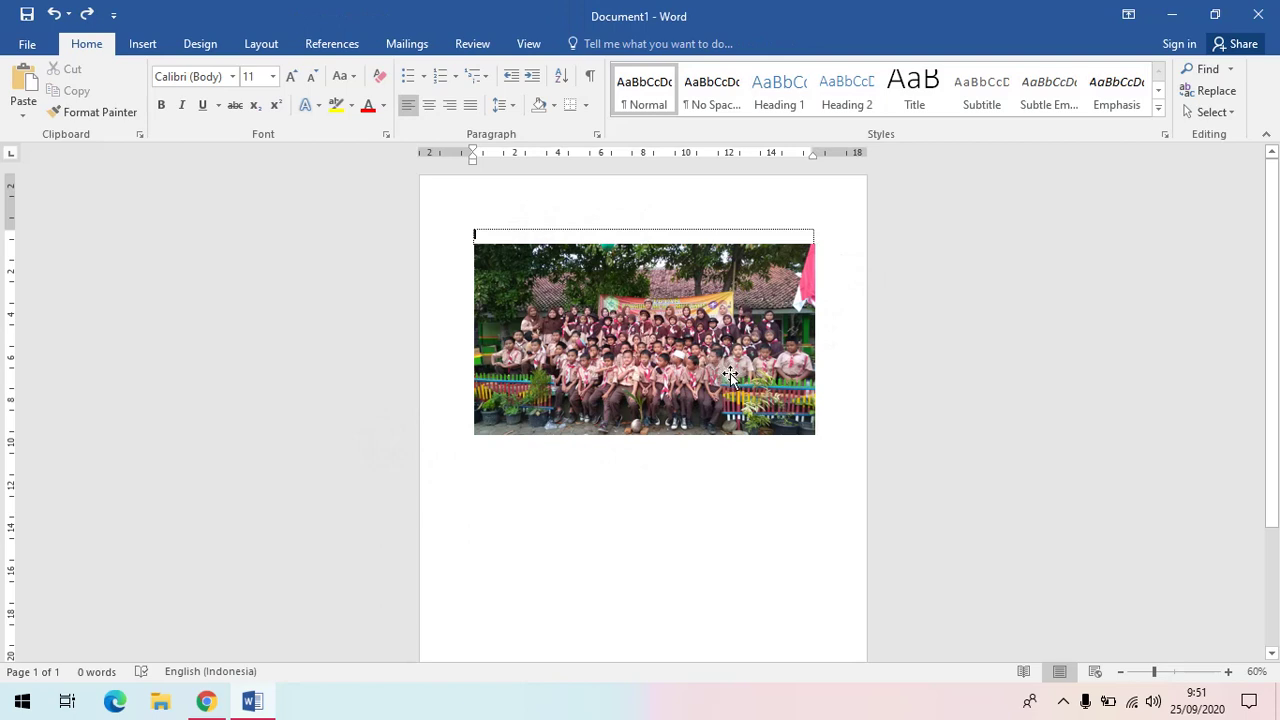
pyautogui.click(596, 320)
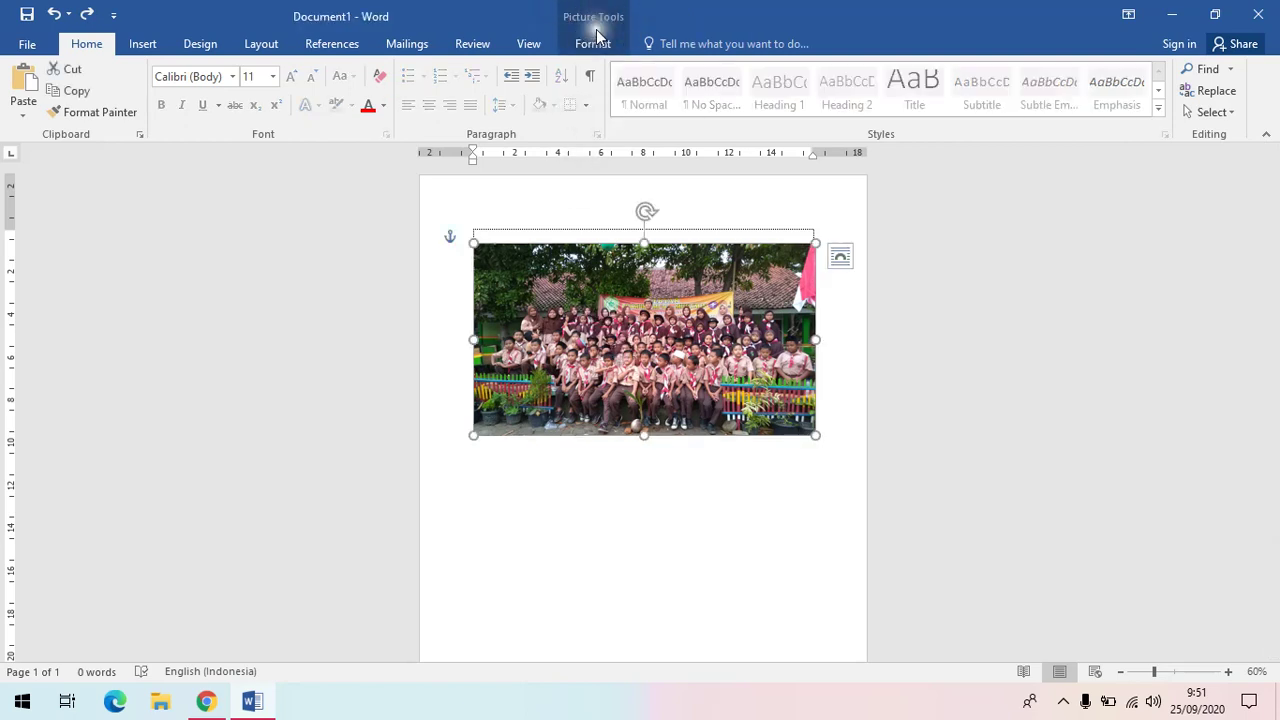
pyautogui.click(618, 232)
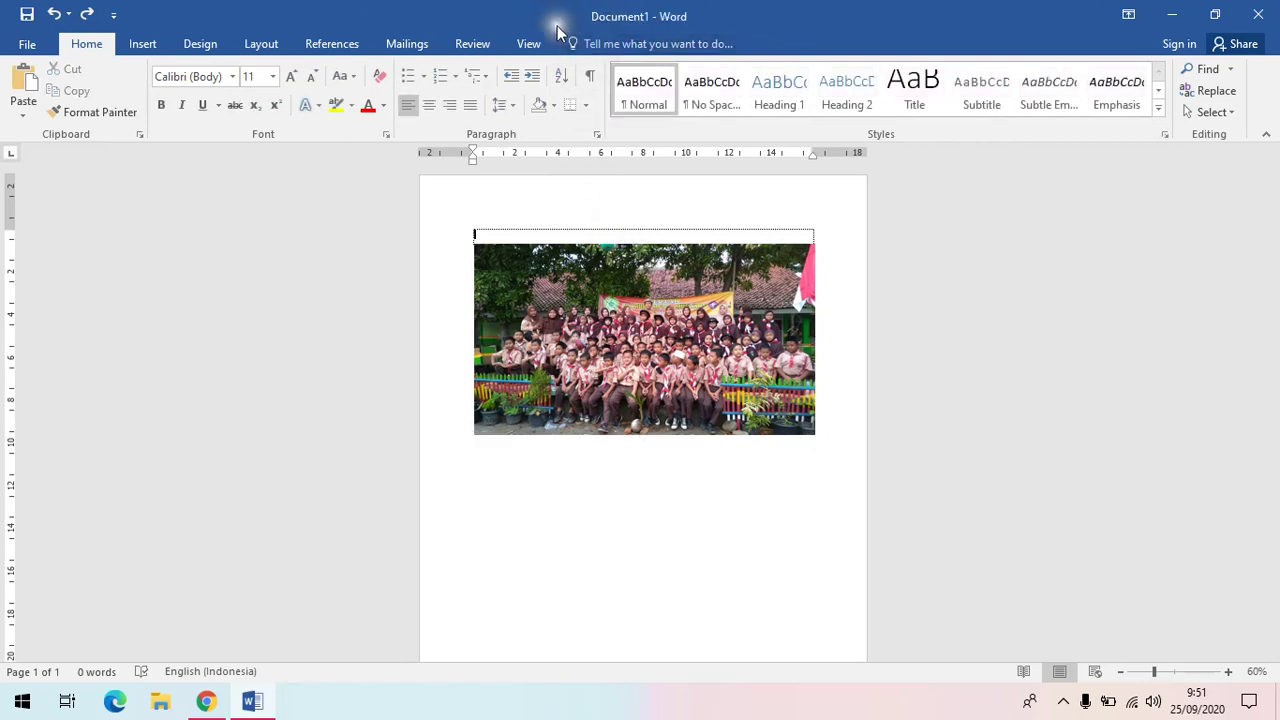
pyautogui.click(572, 318)
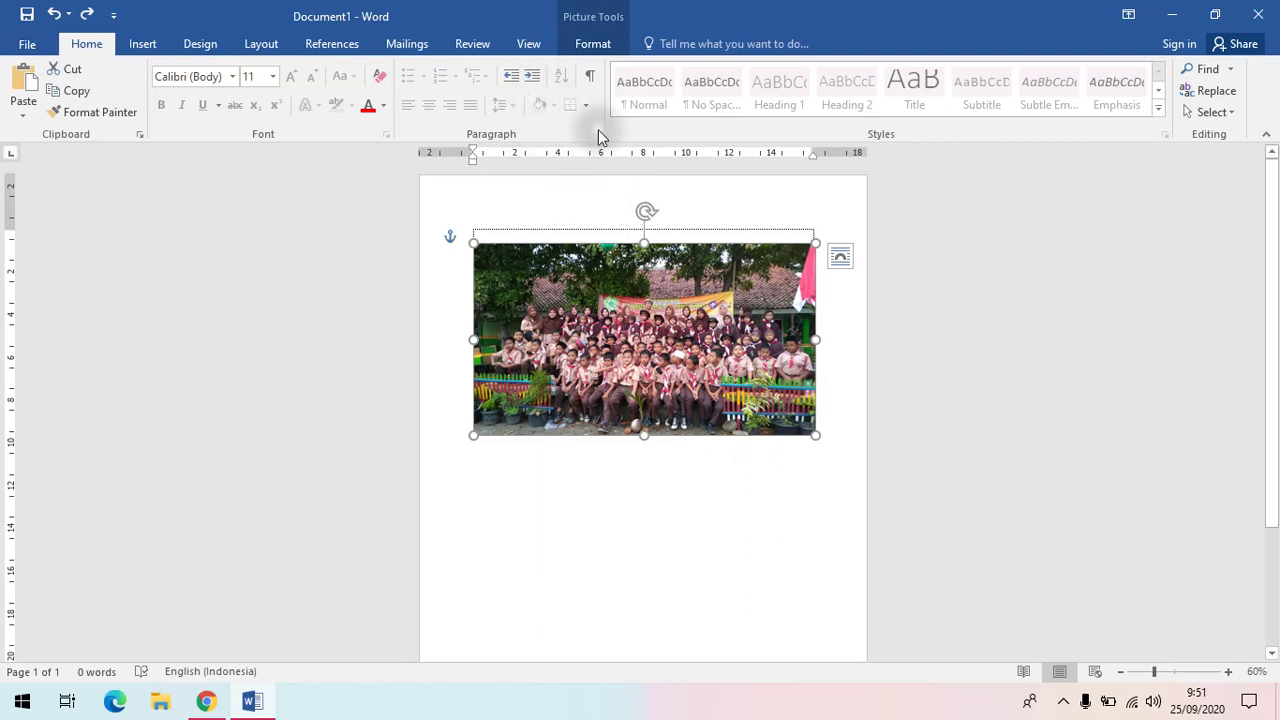
pyautogui.click(593, 42)
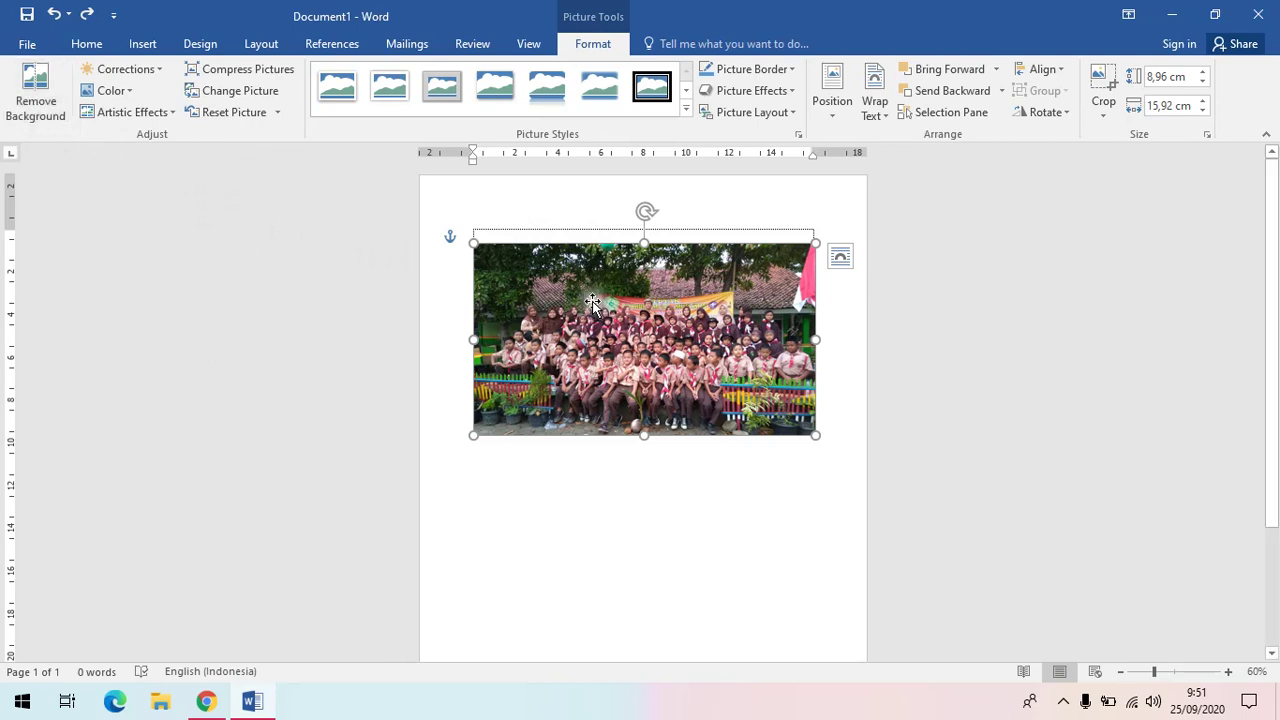
pyautogui.click(128, 172)
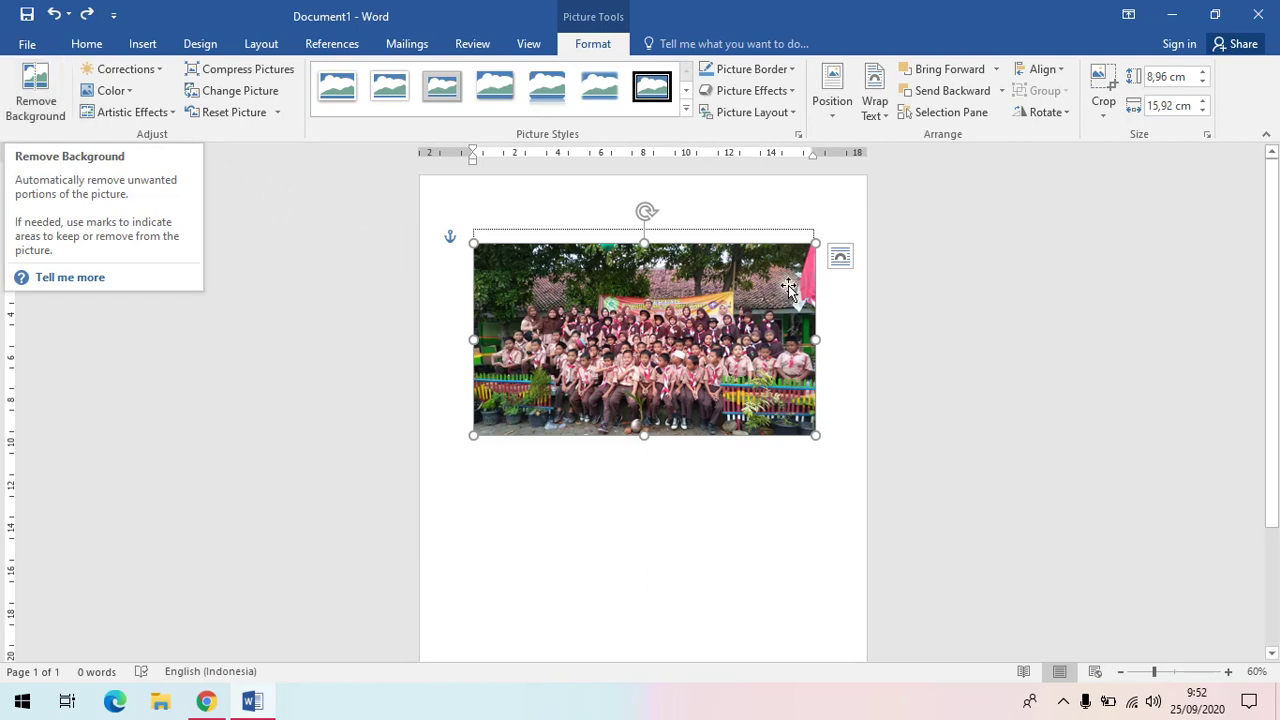
pyautogui.click(33, 104)
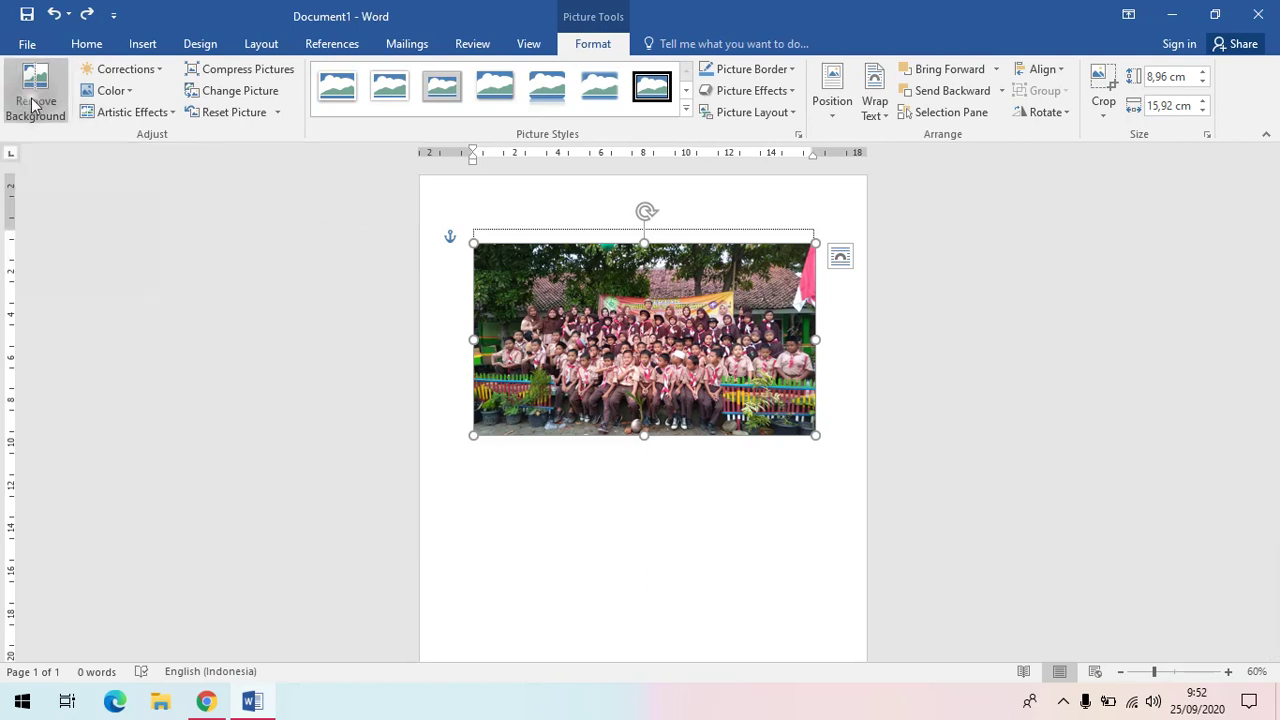
pyautogui.click(152, 67)
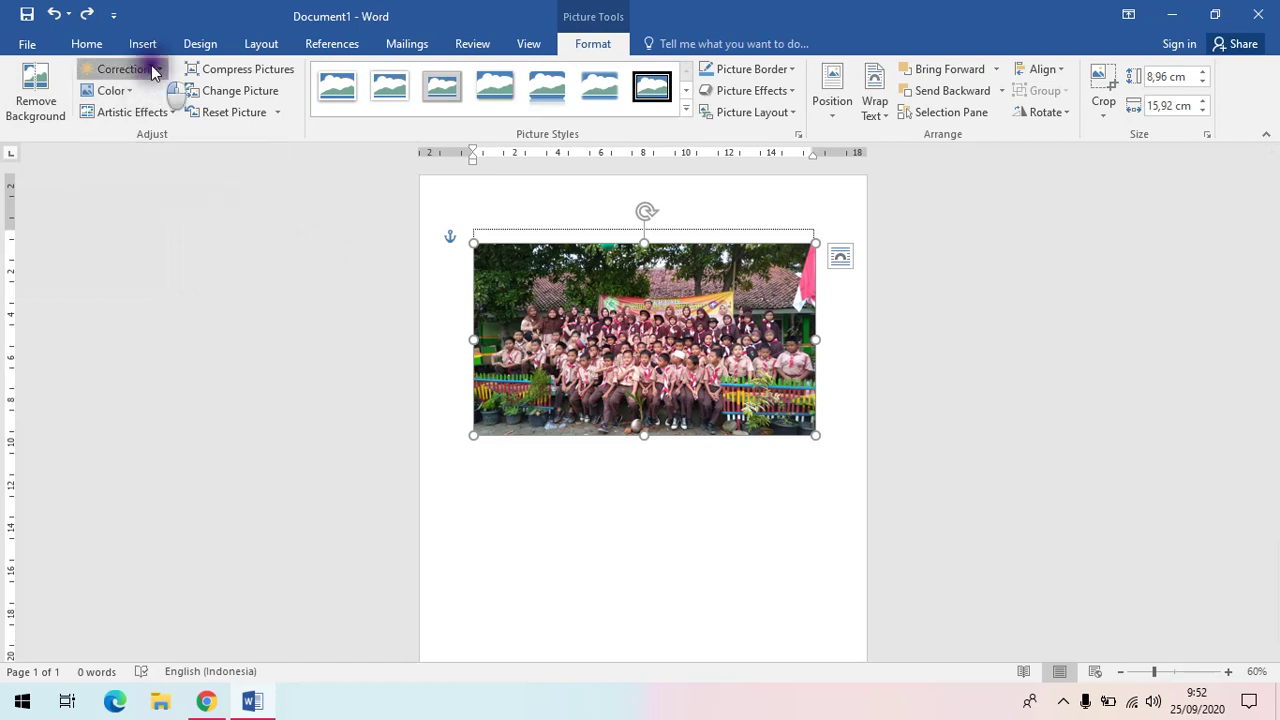
pyautogui.click(153, 69)
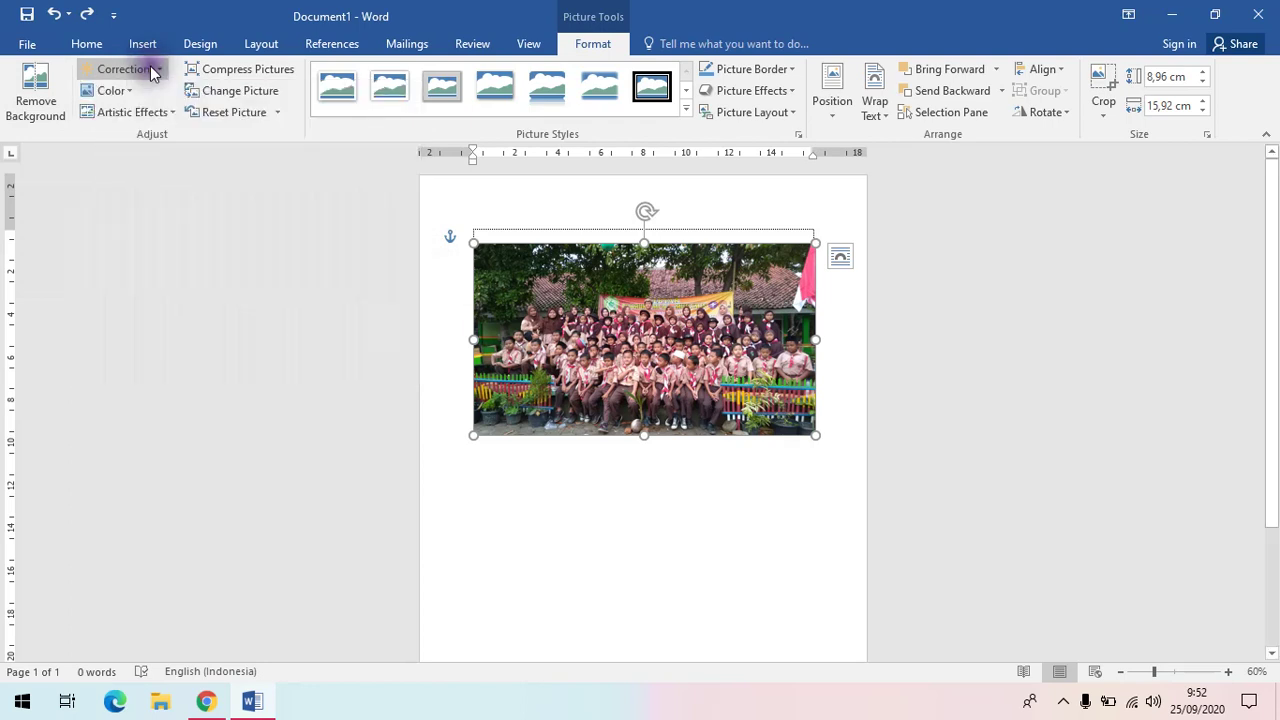
# Step: Apply the warmest Color Tone preset and the Watercolor Sponge artistic effect to the group photo
pyautogui.click(124, 92)
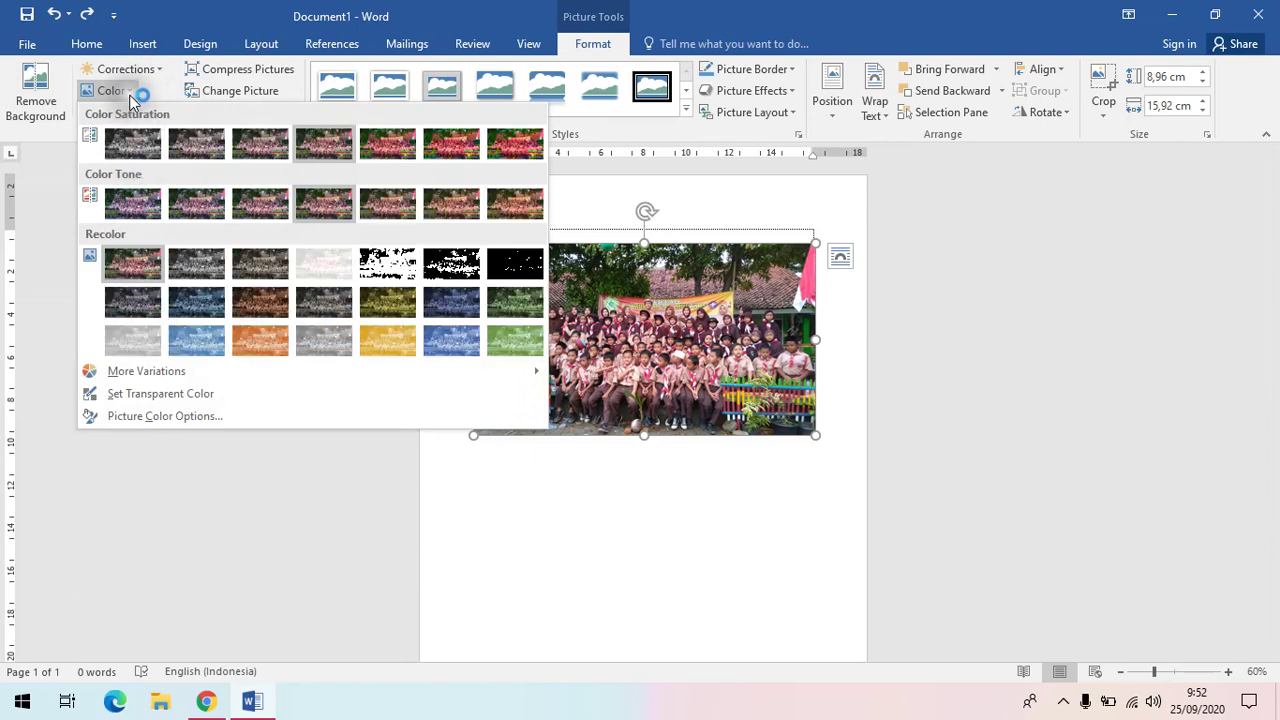
pyautogui.click(518, 210)
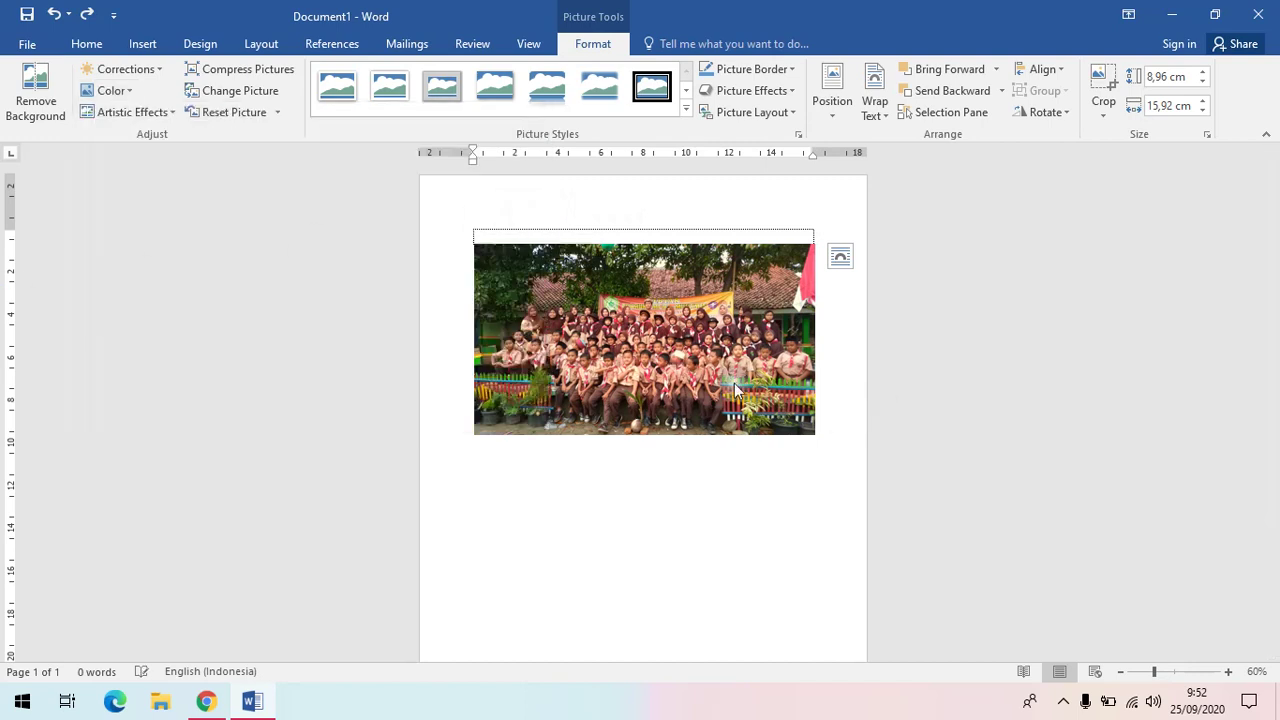
pyautogui.click(128, 112)
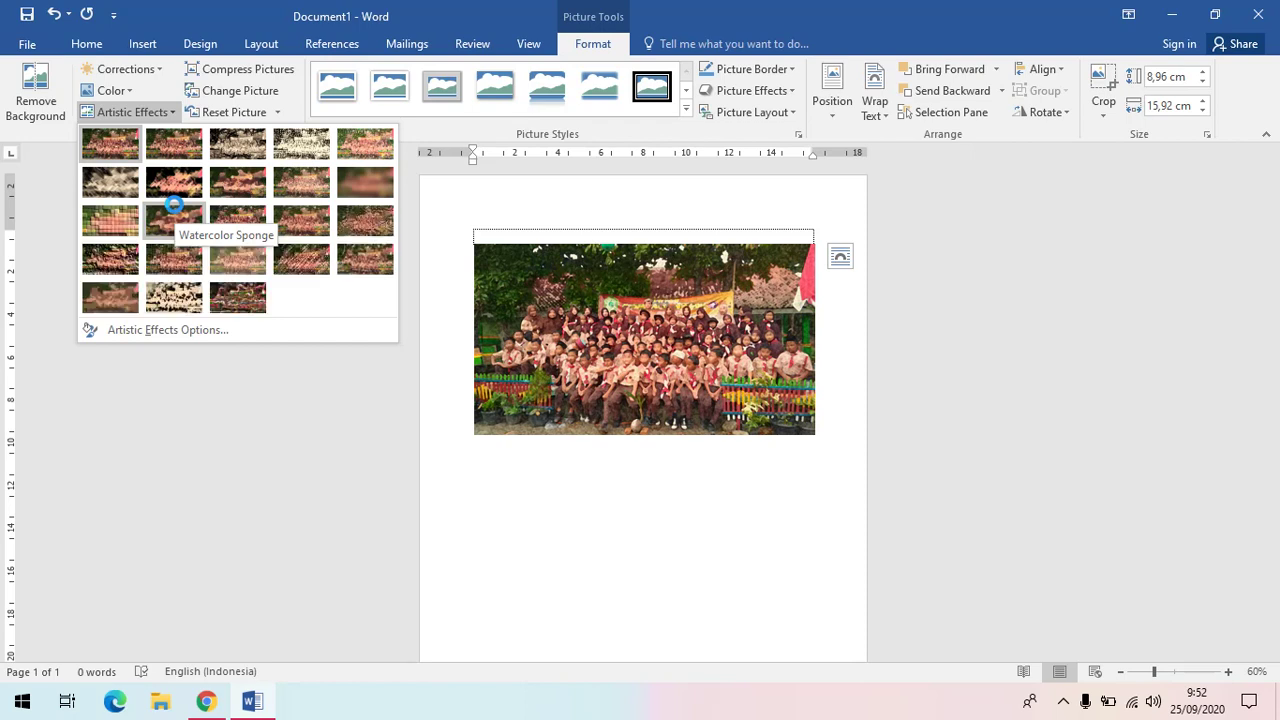
pyautogui.click(172, 220)
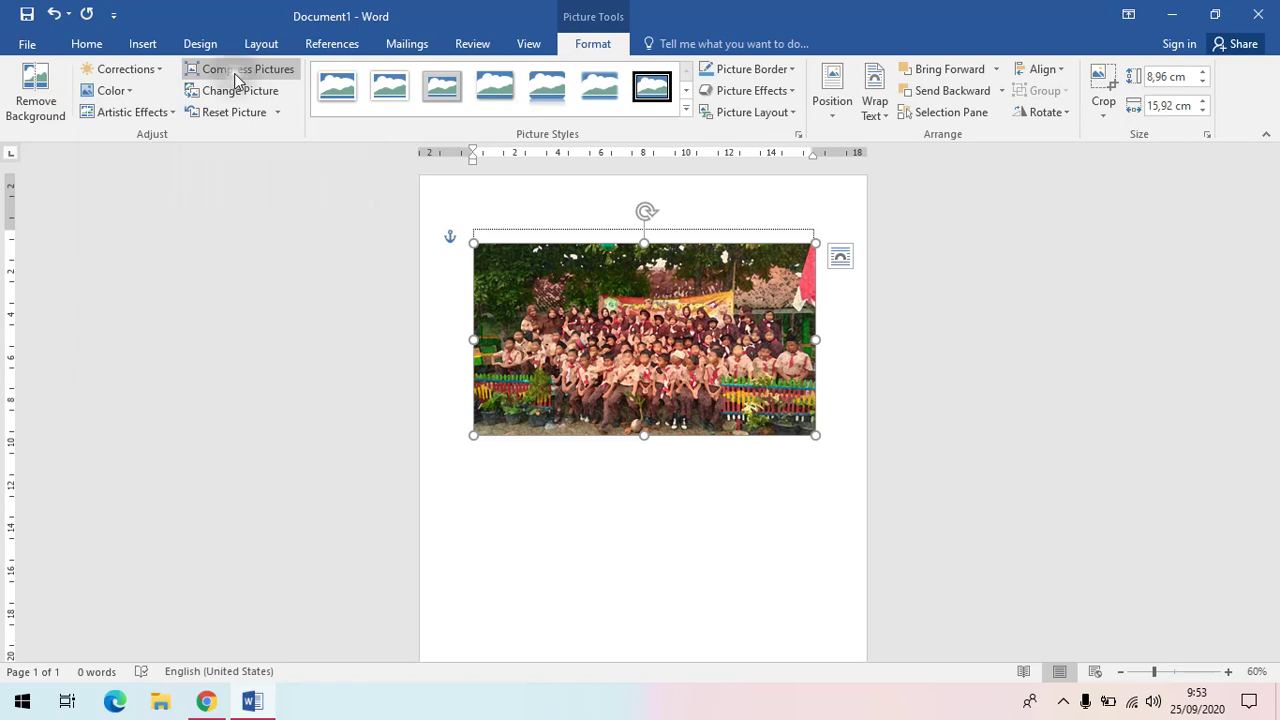
# Step: Apply the white-framed picture style with rounded diagonal corners to the group photo
pyautogui.click(261, 69)
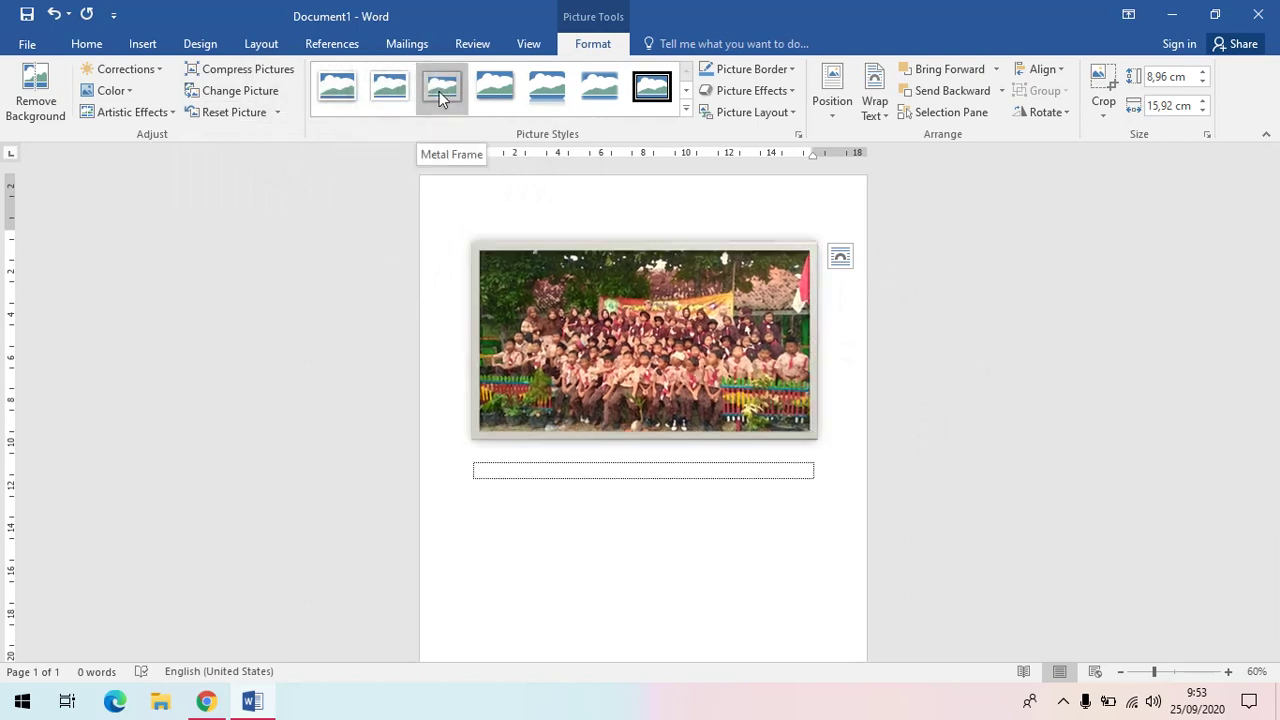
pyautogui.click(502, 90)
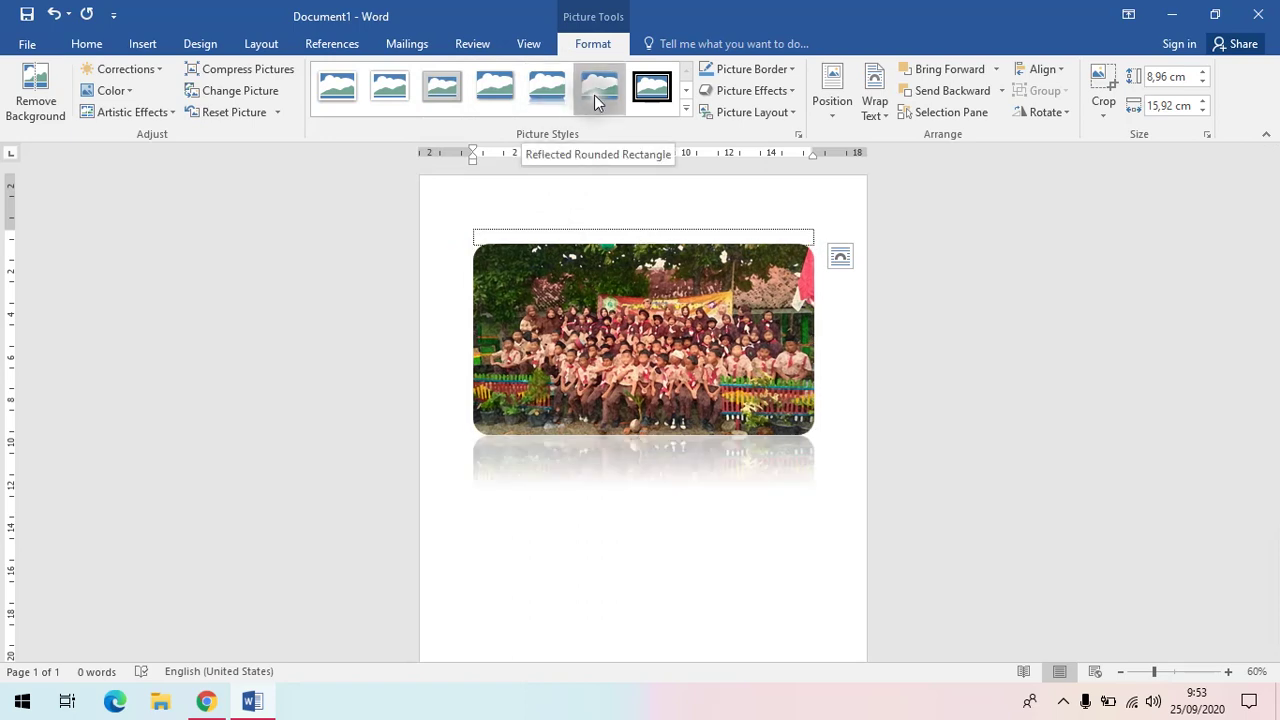
pyautogui.click(686, 104)
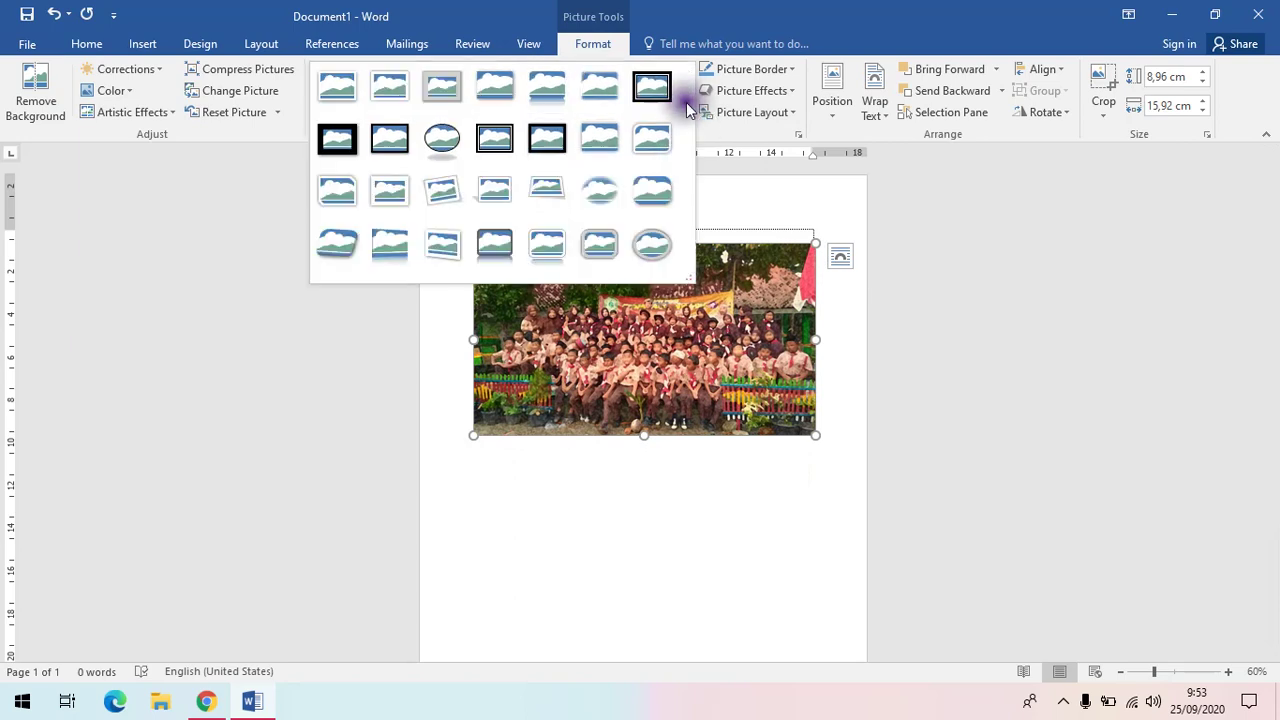
pyautogui.click(640, 137)
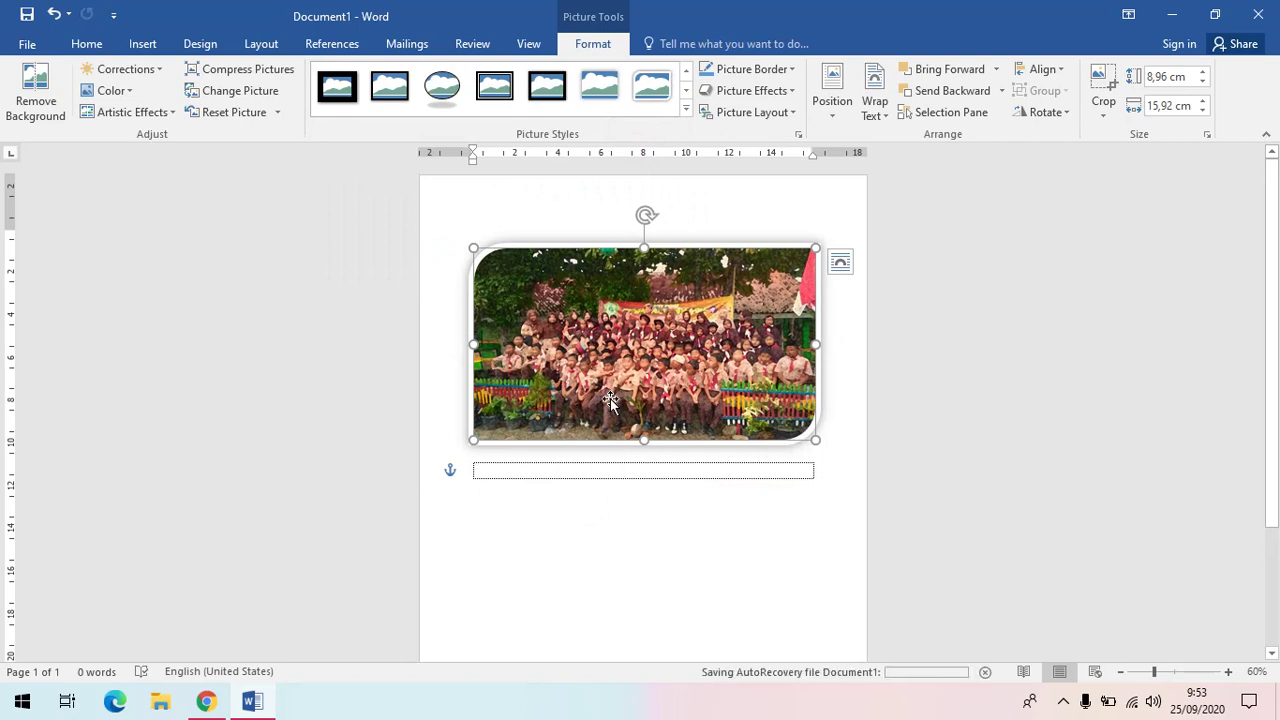
# Step: Try a purple border on the group photo, and change the border color to the darkest gold theme shade
pyautogui.click(768, 70)
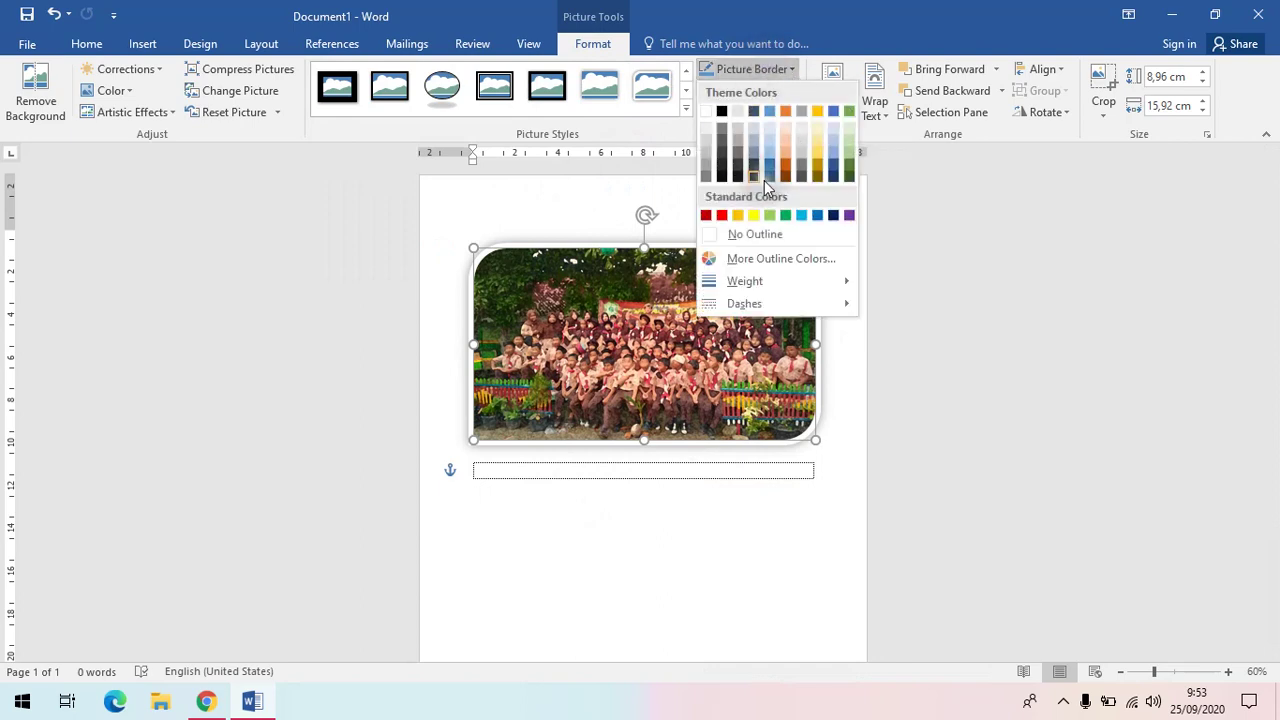
pyautogui.click(849, 216)
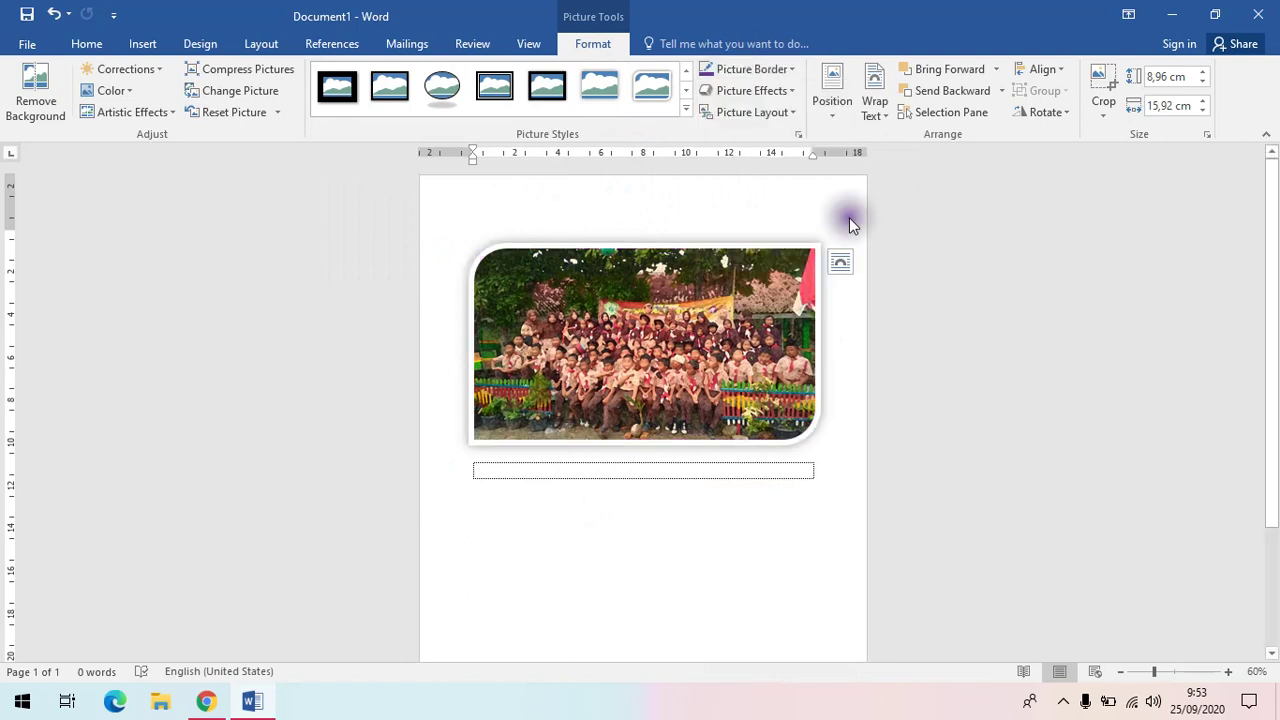
pyautogui.click(757, 68)
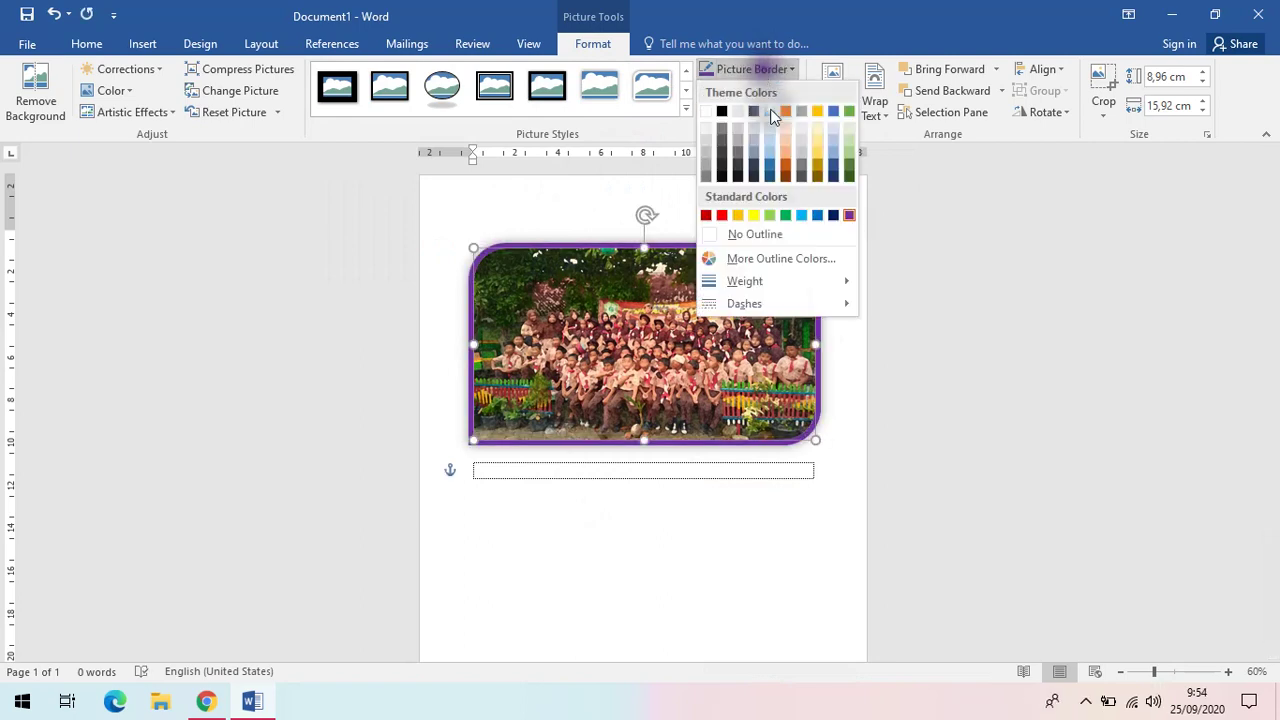
pyautogui.click(816, 177)
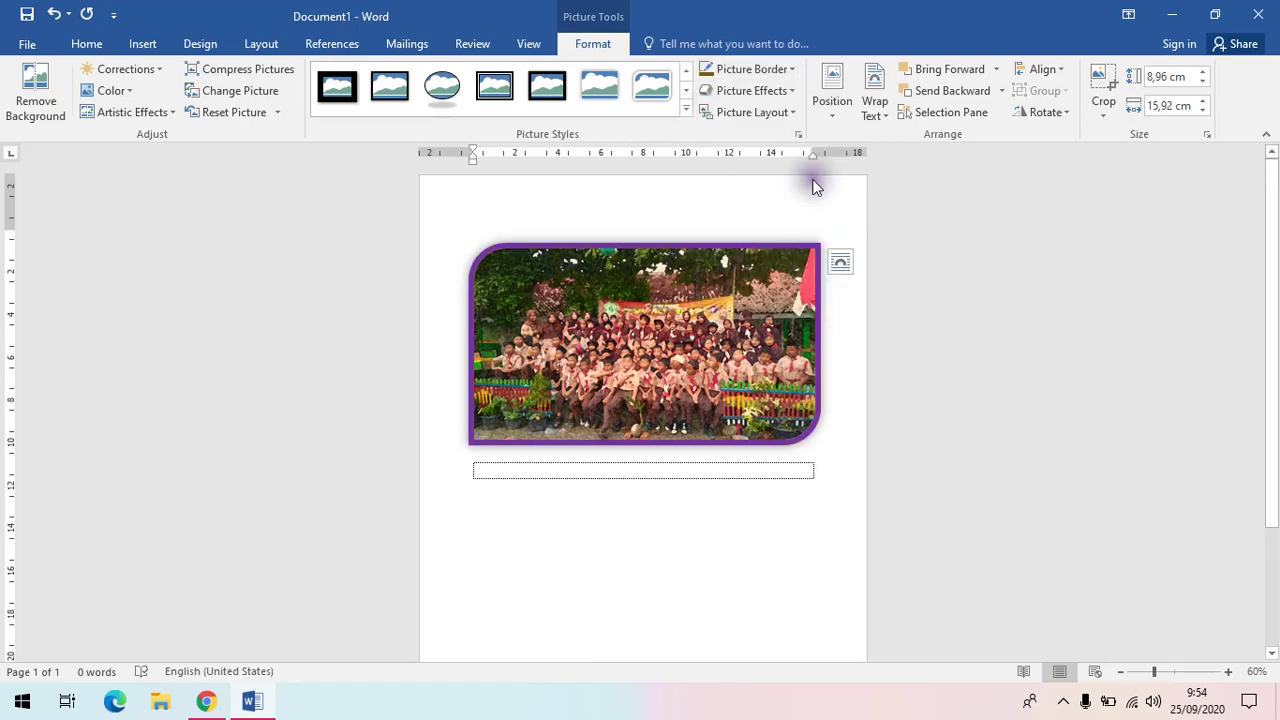
# Step: View the Picture Effects categories and the available Picture Layout options for the group photo
pyautogui.click(750, 90)
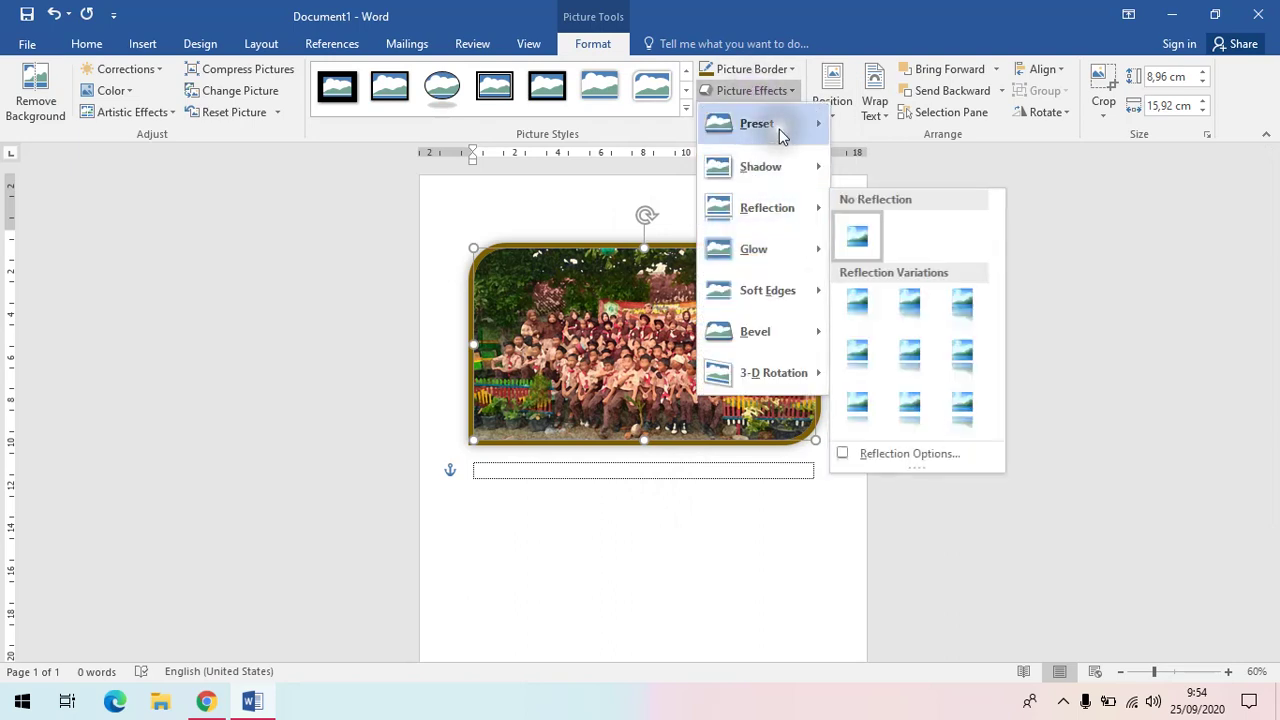
pyautogui.moveTo(779, 128)
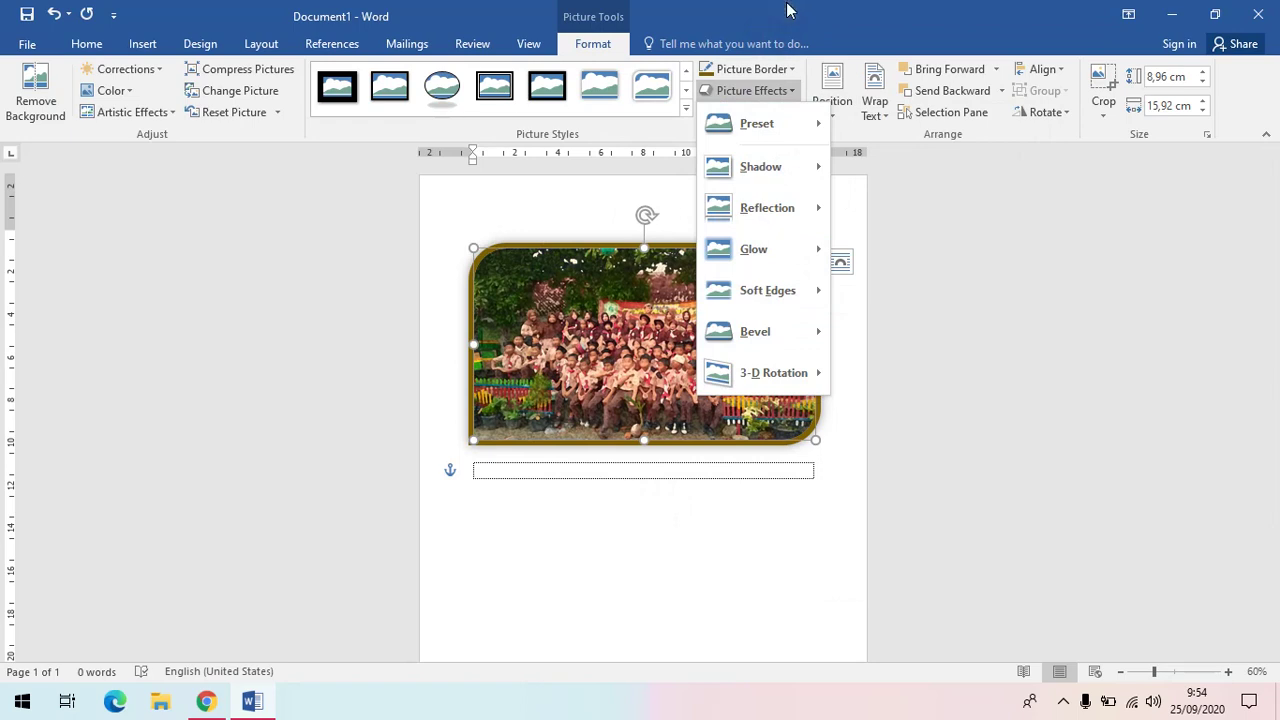
pyautogui.click(763, 92)
pyautogui.click(771, 110)
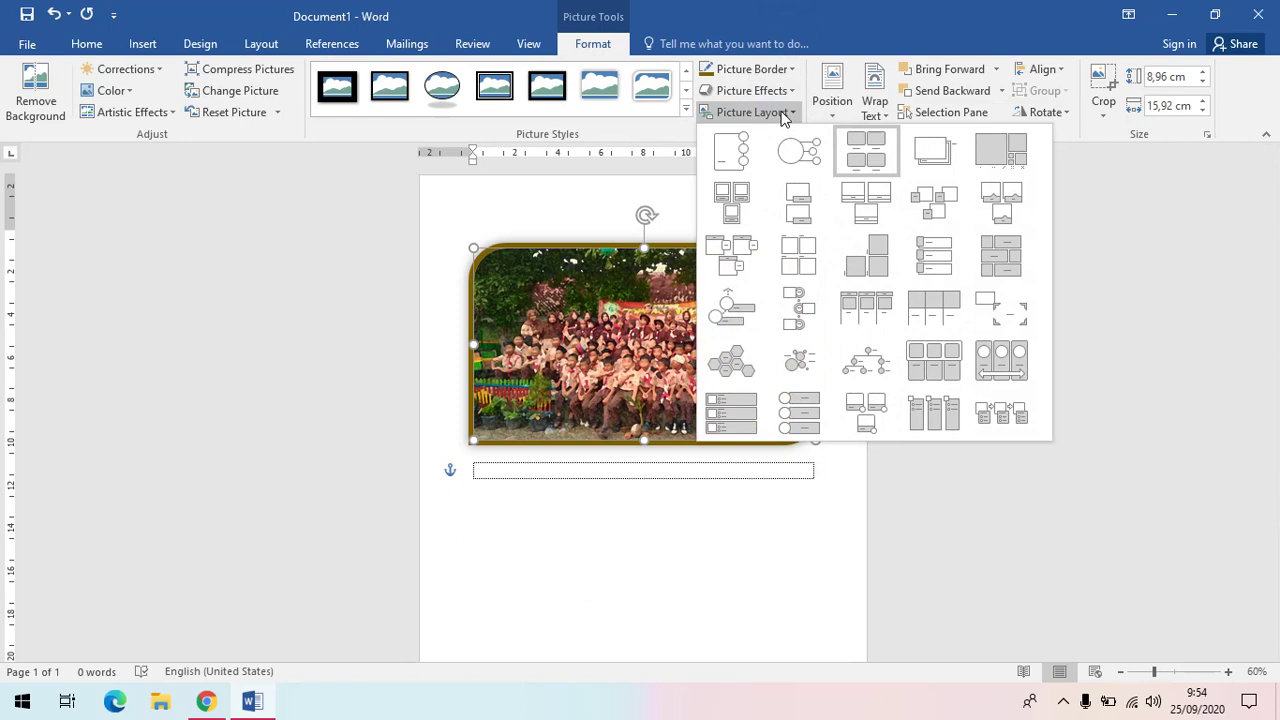
pyautogui.click(781, 111)
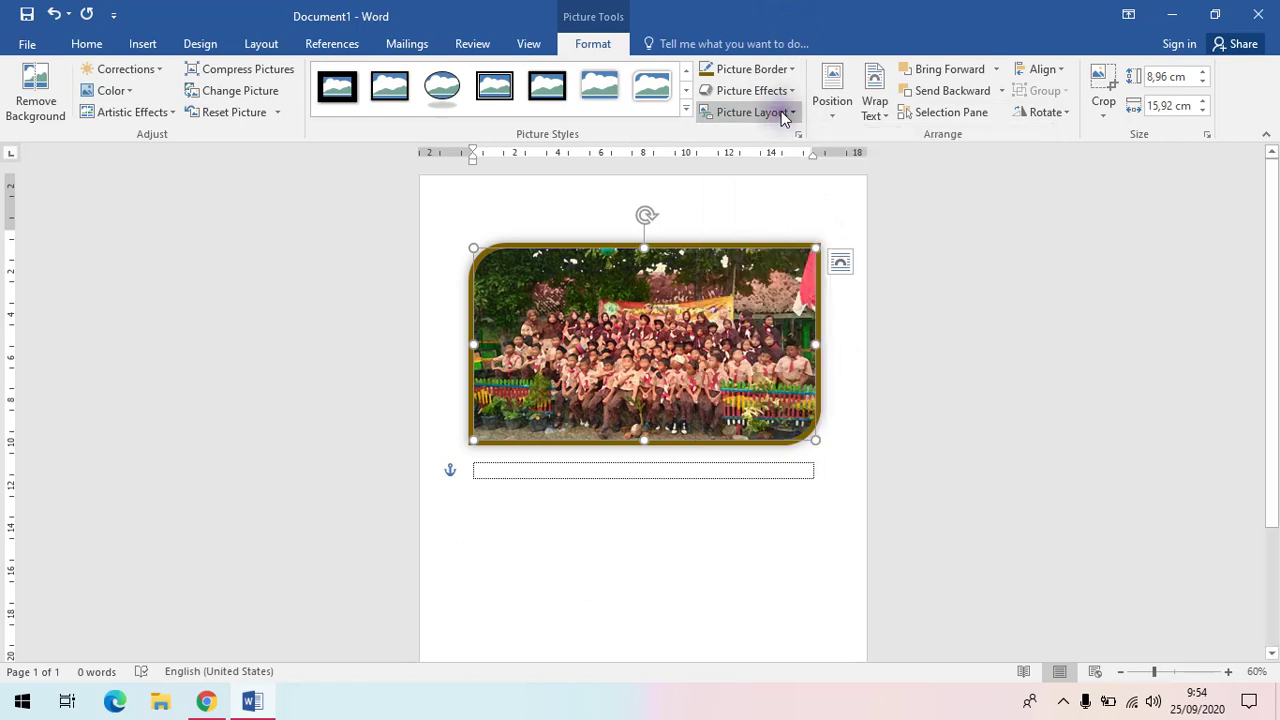
# Step: Position the group photo in the middle center of the page with text wrapping, and deselect it
pyautogui.click(832, 112)
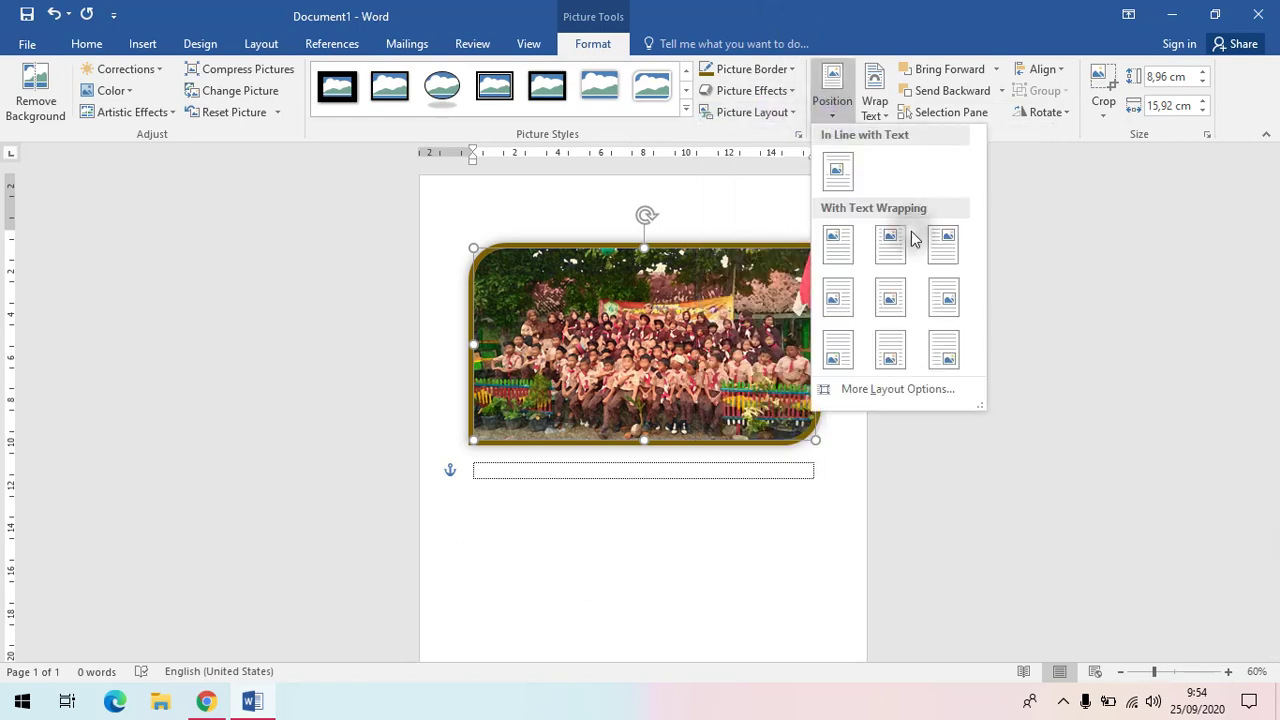
pyautogui.click(895, 292)
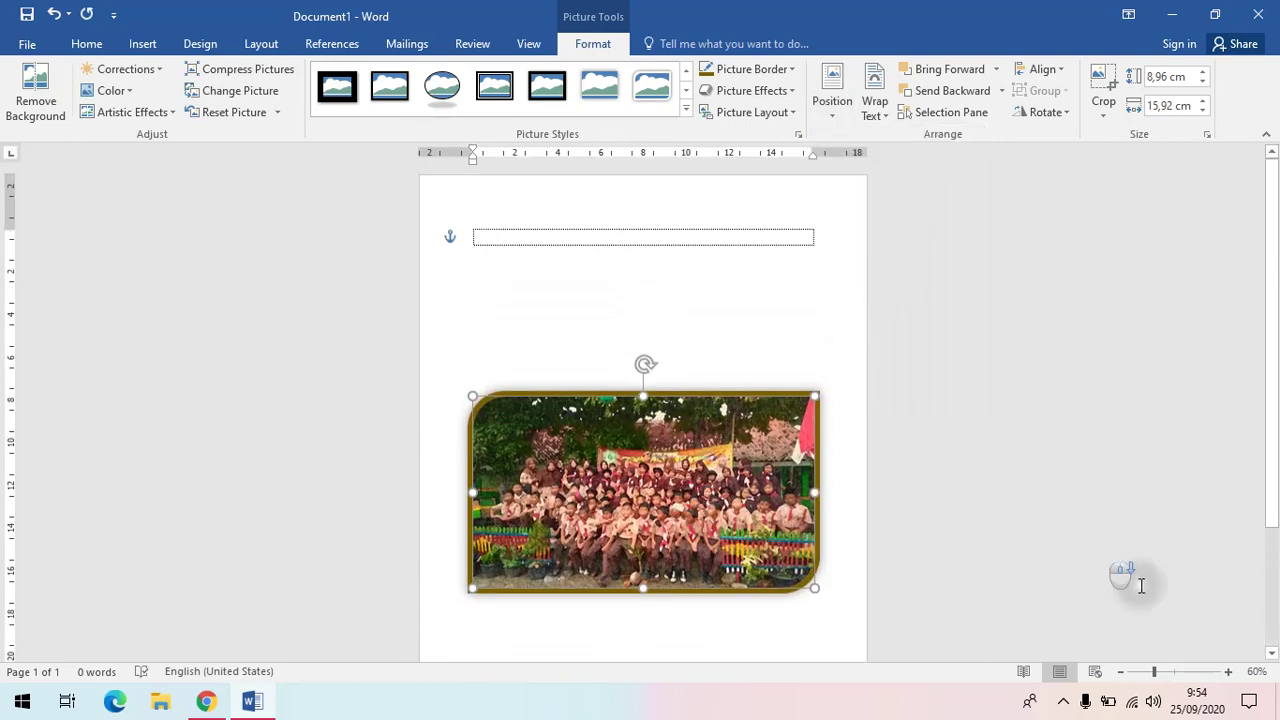
pyautogui.click(1120, 671)
pyautogui.click(1120, 671)
pyautogui.click(1120, 671)
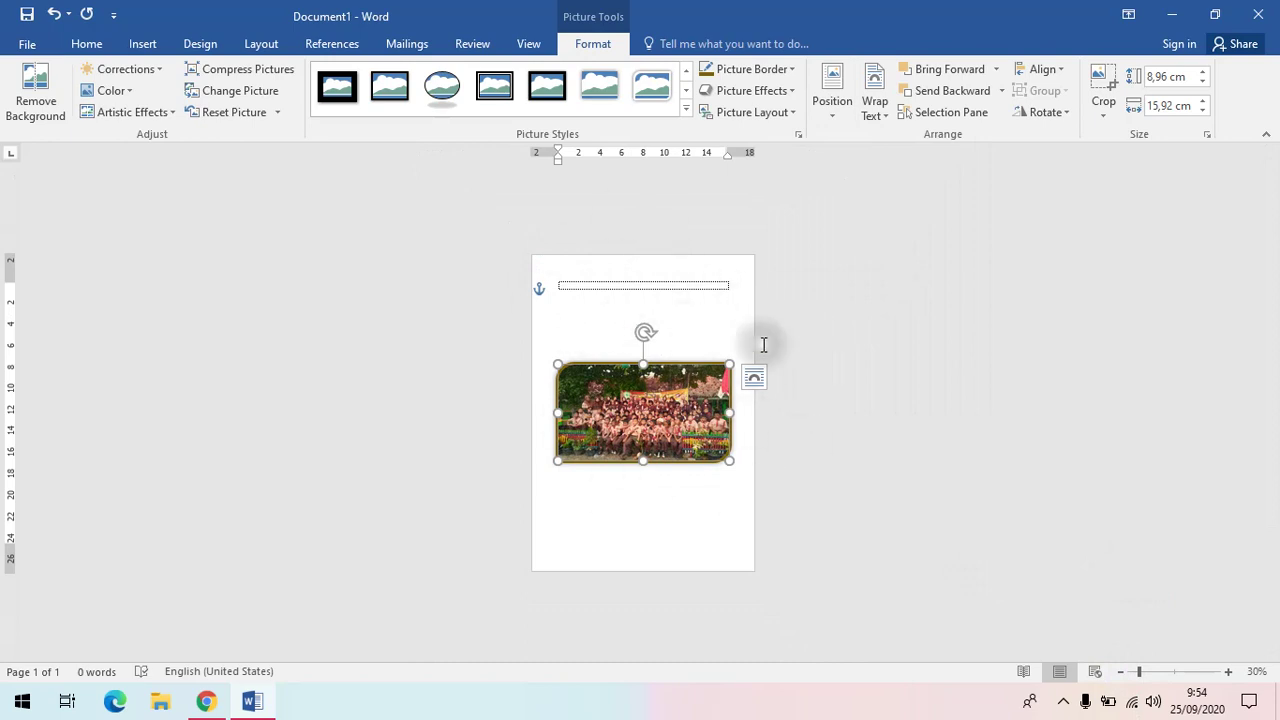
pyautogui.click(714, 302)
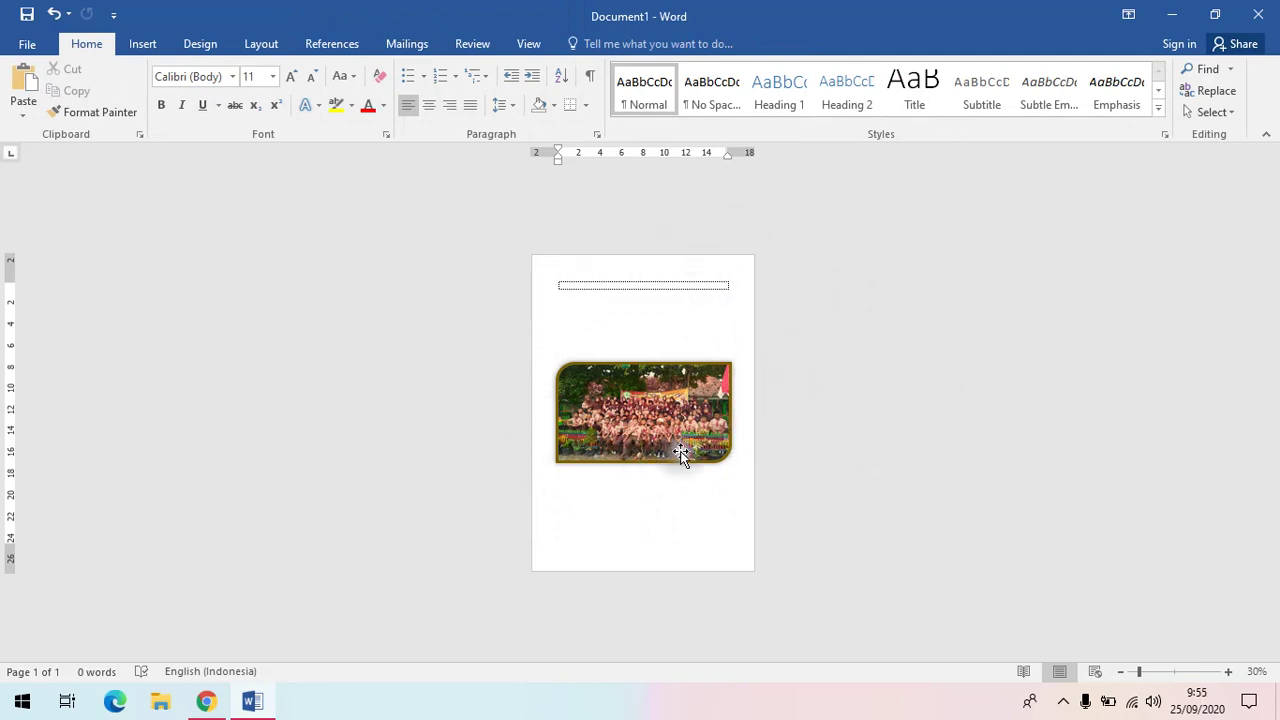
# Step: Reselect the group photo and set its text wrapping to Through
pyautogui.click(665, 397)
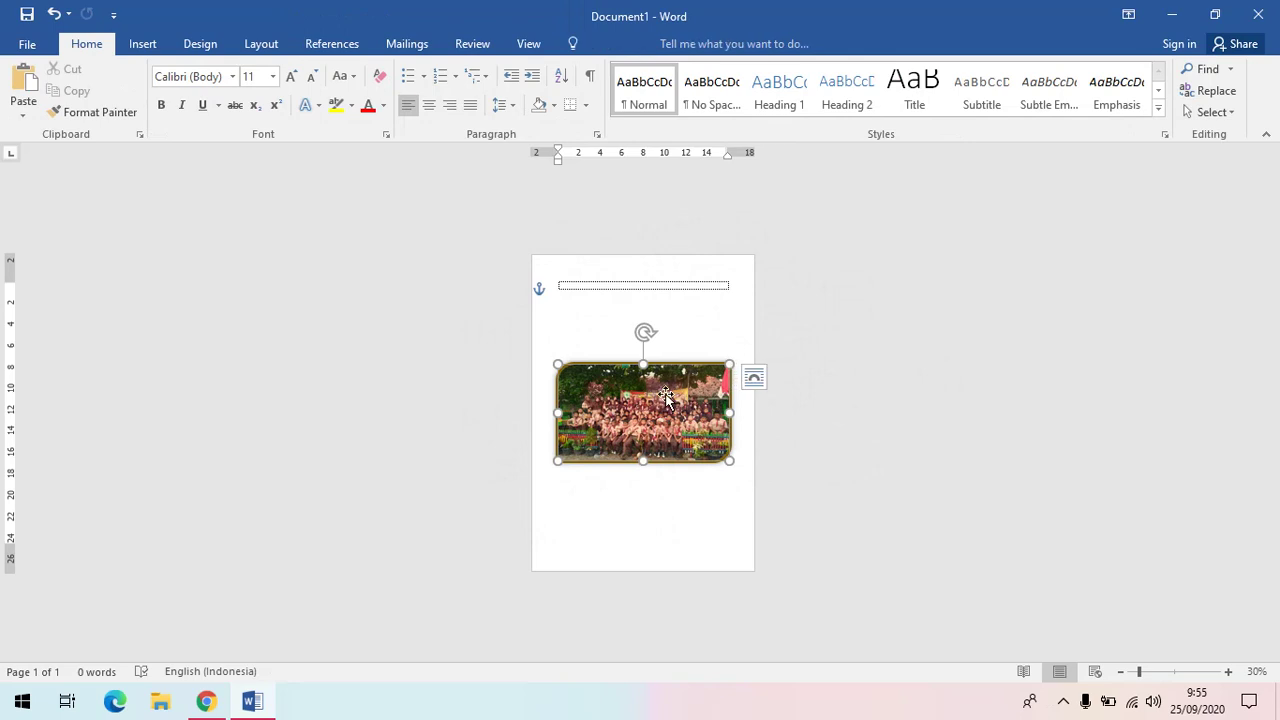
pyautogui.doubleClick(667, 396)
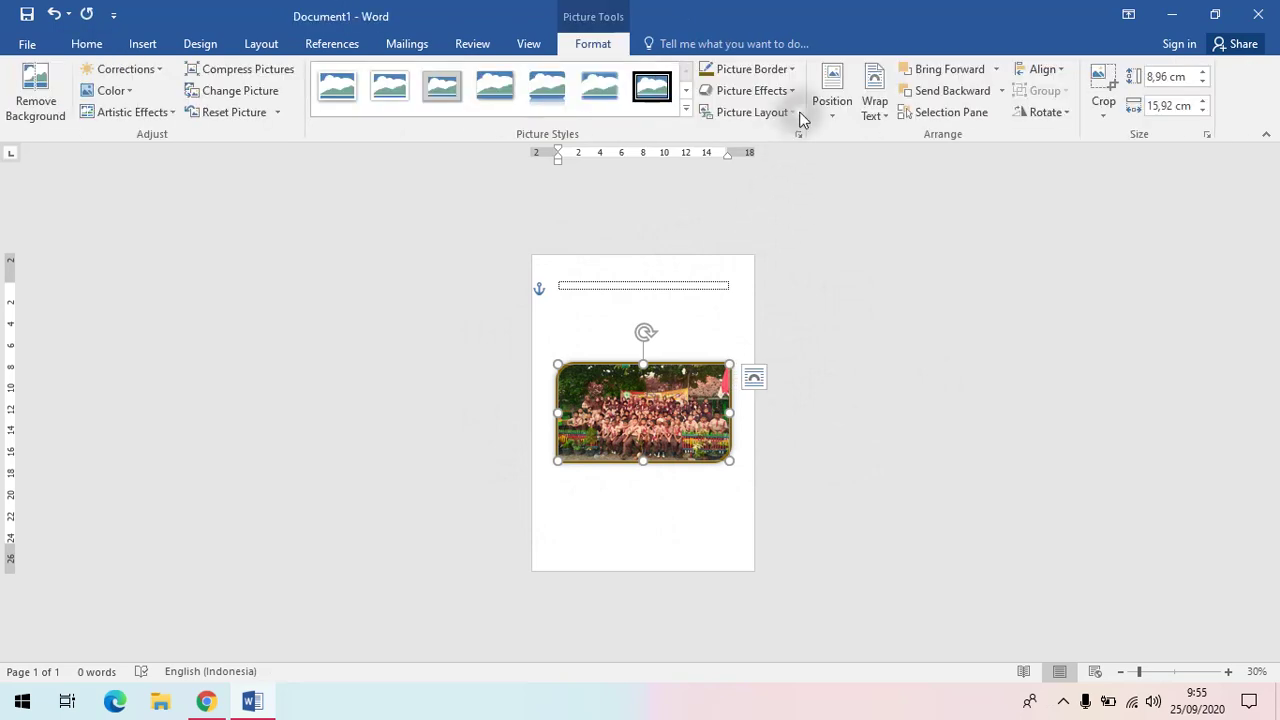
pyautogui.click(875, 110)
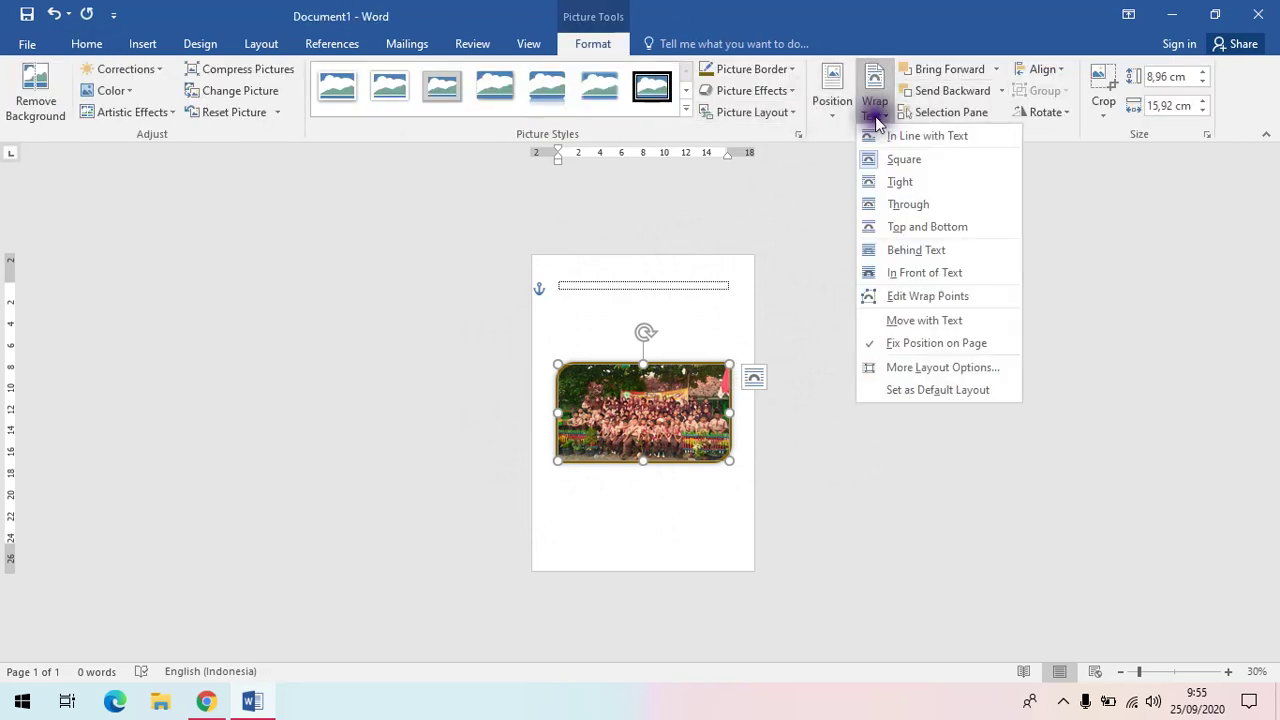
pyautogui.click(921, 204)
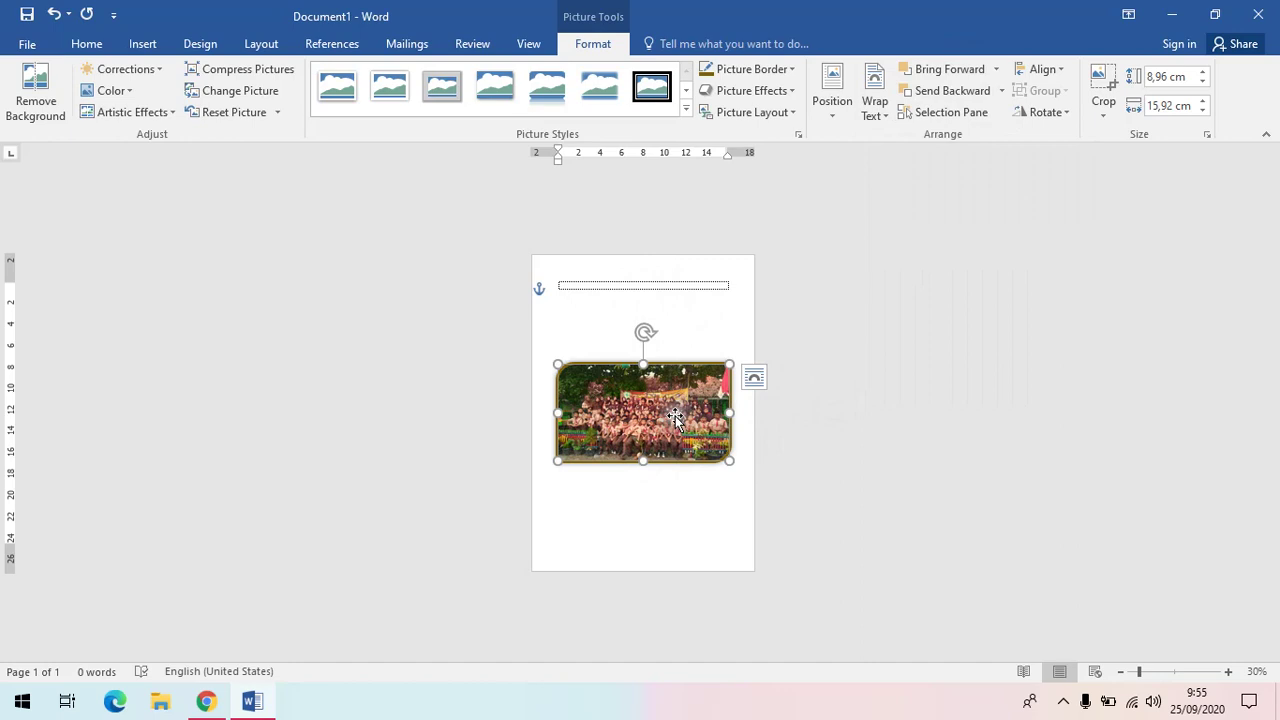
# Step: Apply Bring Forward to the group photo and display the Selection Pane
pyautogui.click(928, 76)
pyautogui.click(931, 76)
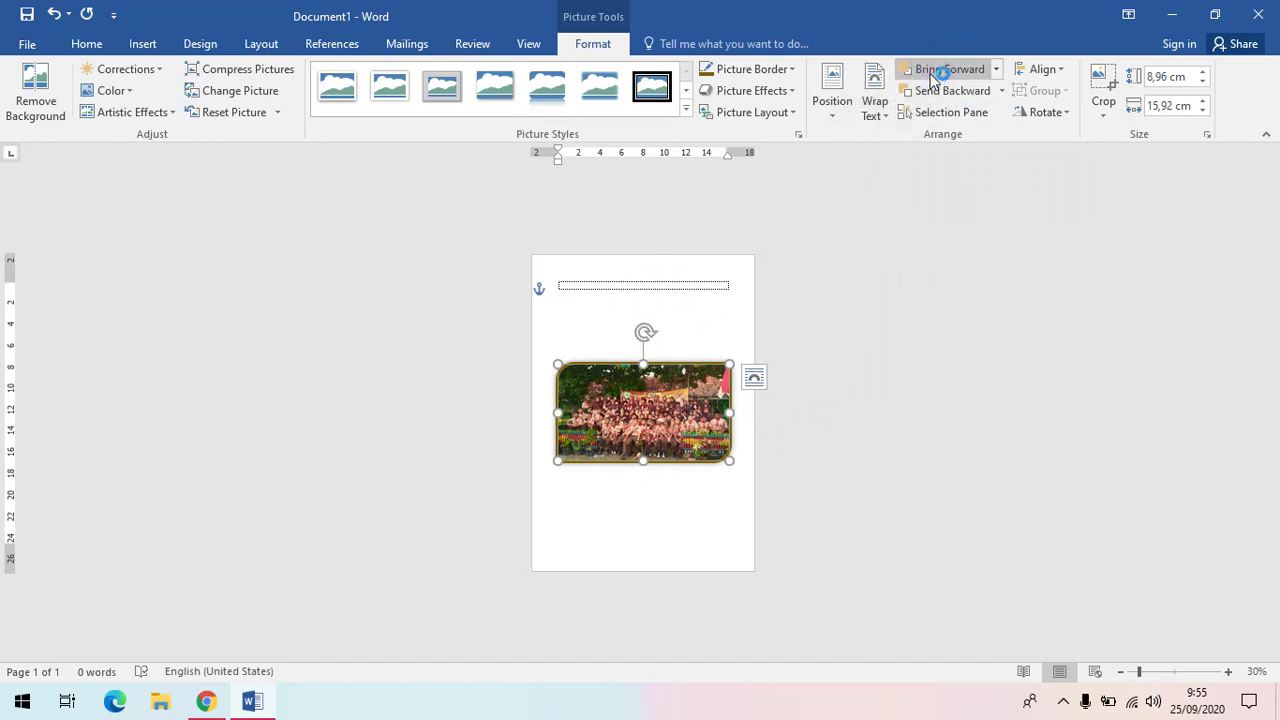
pyautogui.click(931, 76)
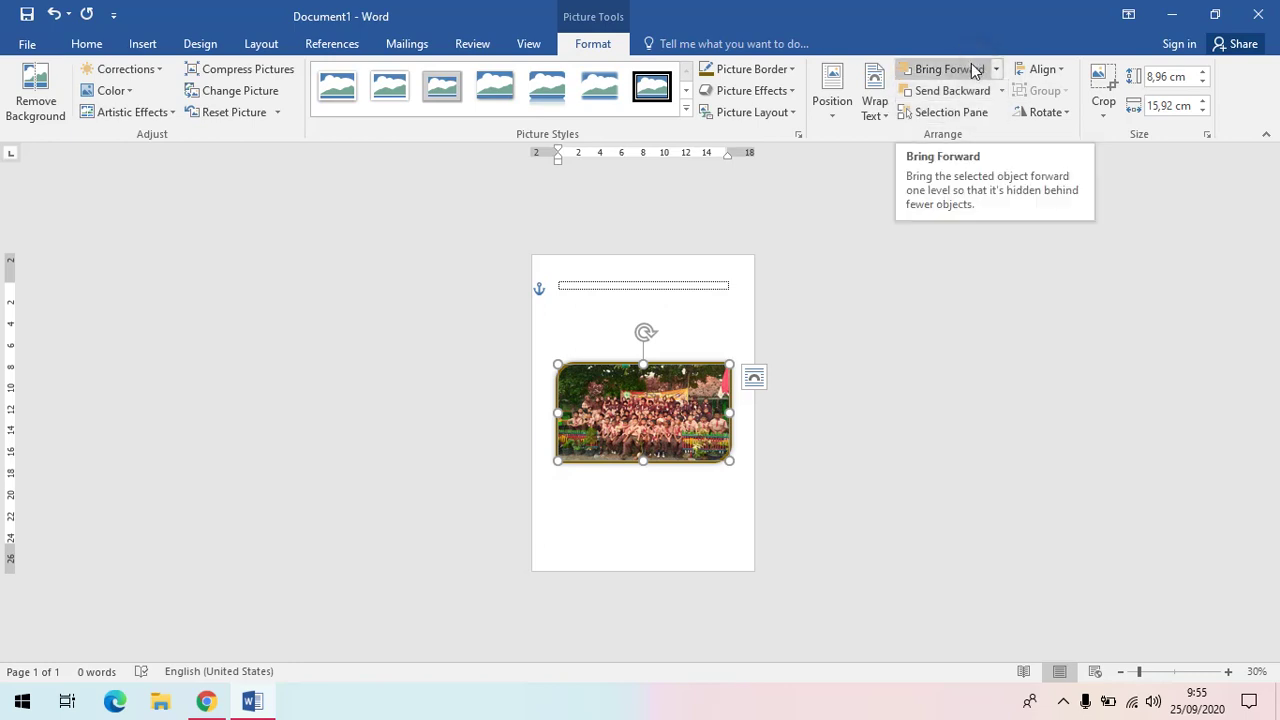
pyautogui.click(968, 70)
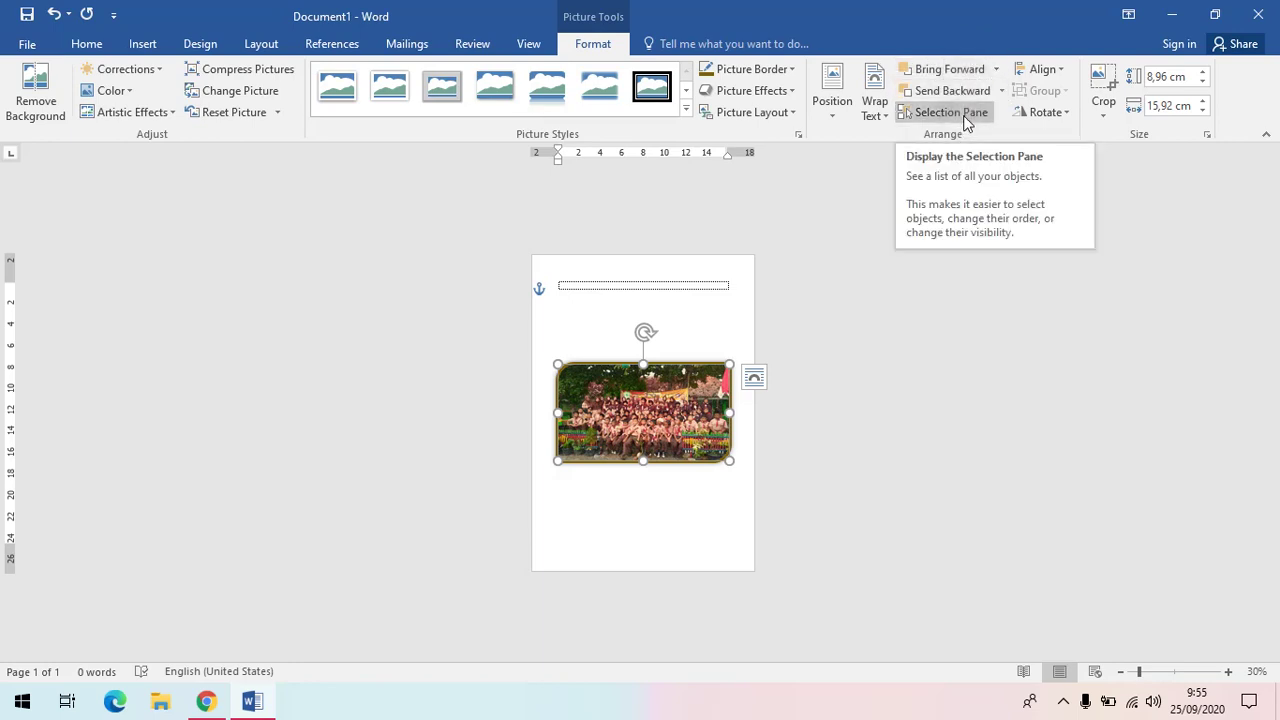
pyautogui.click(963, 115)
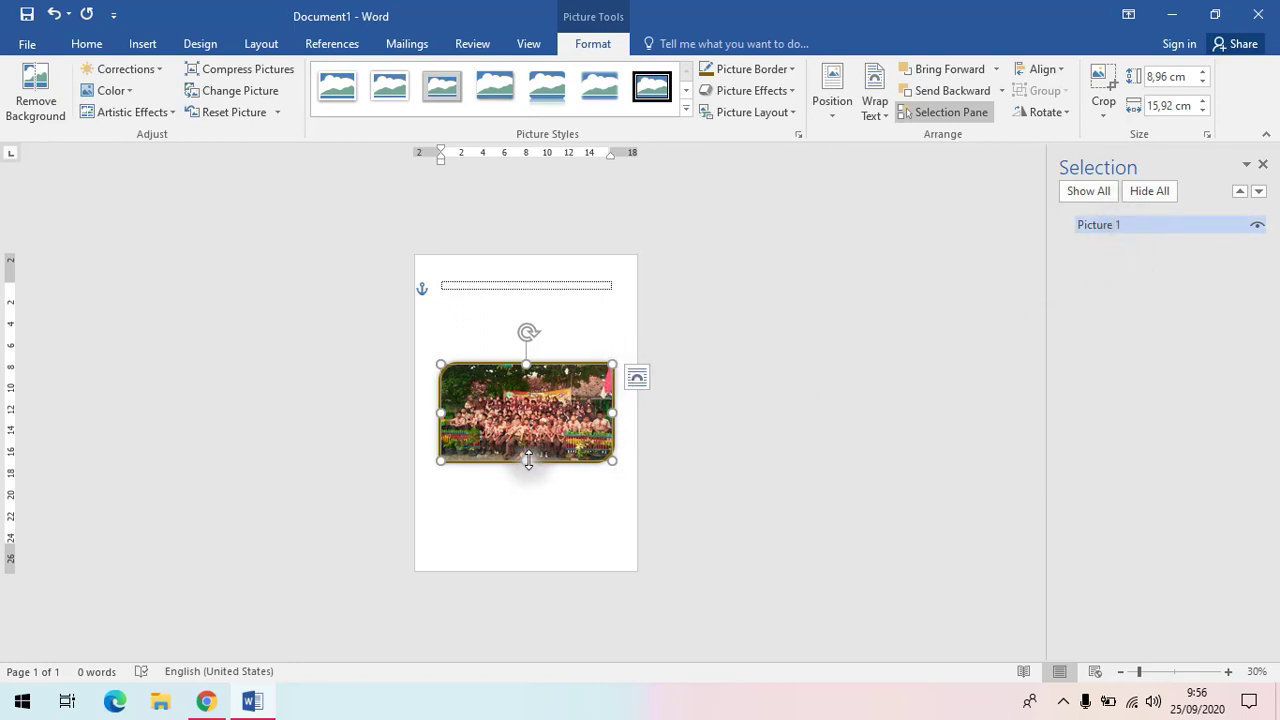
# Step: Paste the copied Word 2016 logo picture into the document as a second picture
pyautogui.click(552, 420)
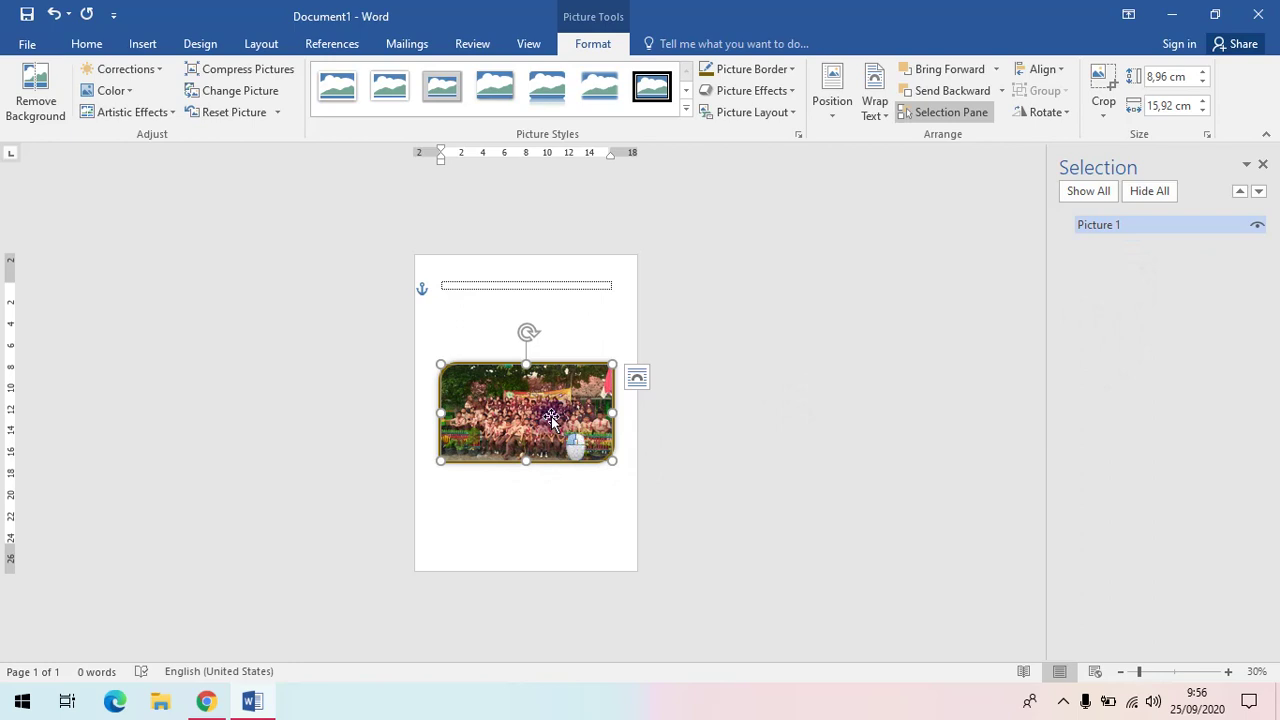
pyautogui.click(551, 418)
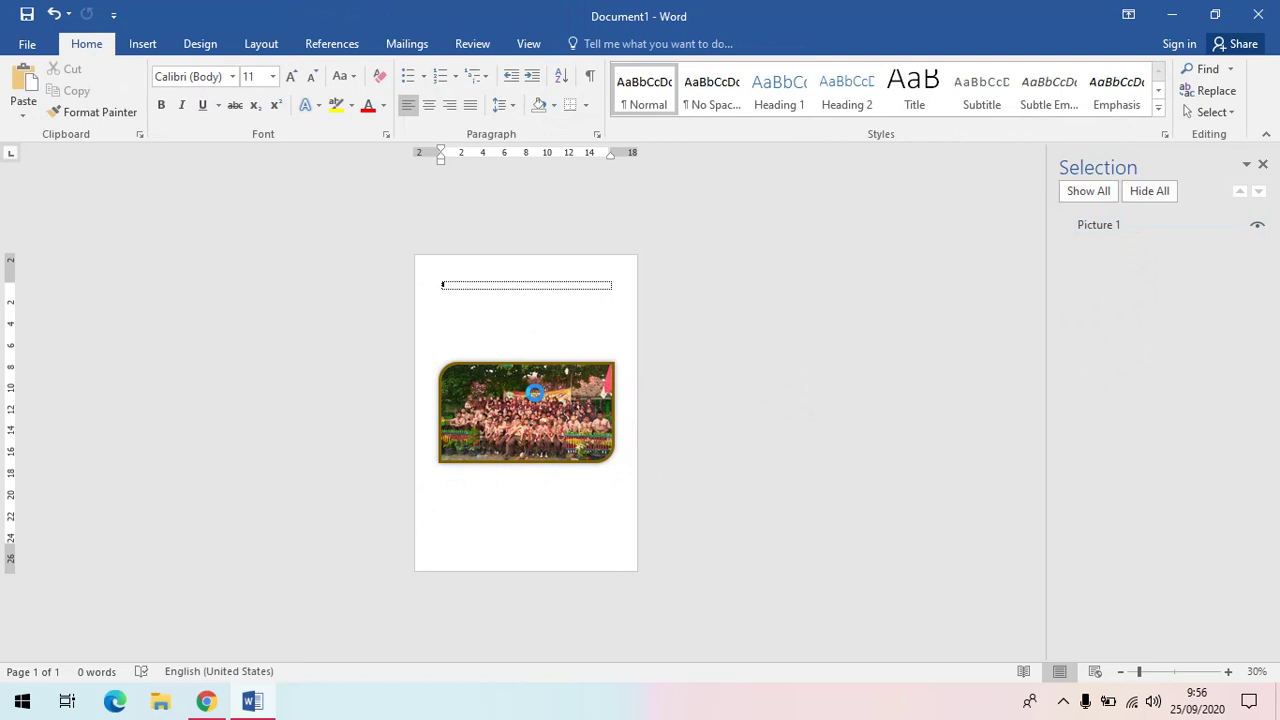
pyautogui.hotkey('ctrl', 'v')
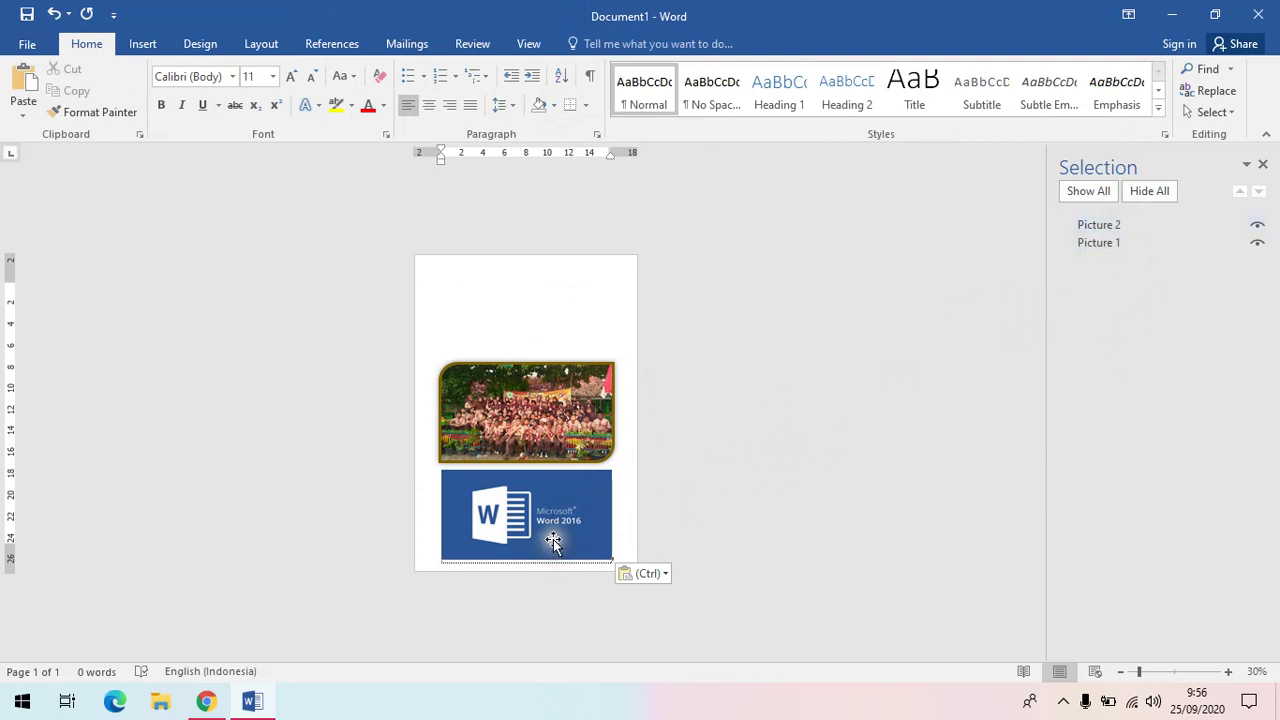
# Step: Select the Word 2016 logo picture and set its text wrapping to Tight
pyautogui.moveTo(553, 537)
pyautogui.mouseDown()
pyautogui.moveTo(555, 480)
pyautogui.moveTo(547, 530)
pyautogui.mouseUp()
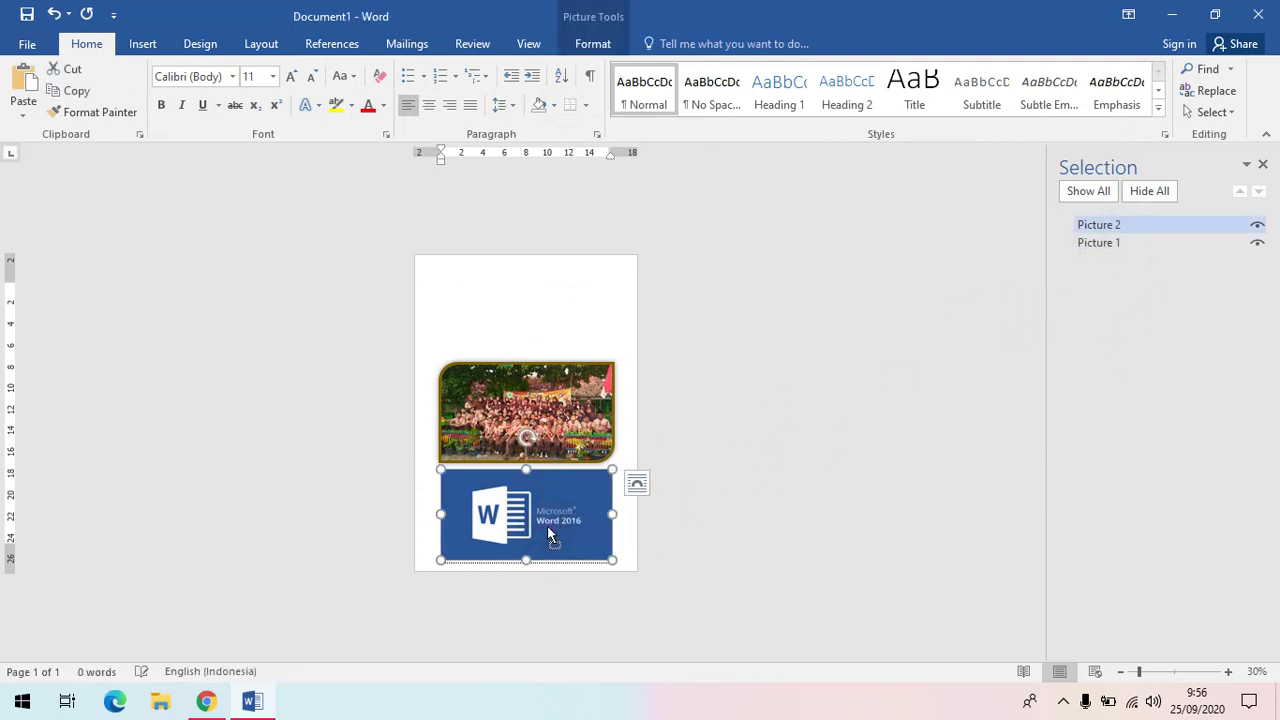
pyautogui.click(637, 484)
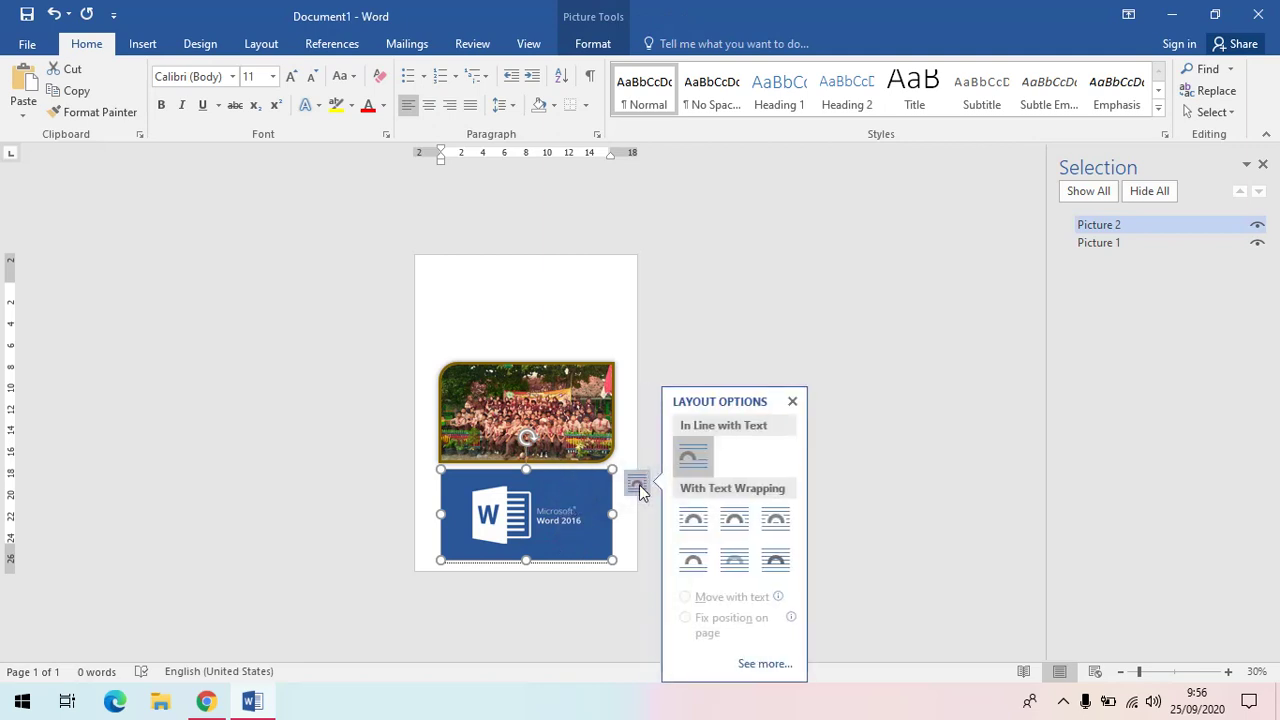
pyautogui.click(716, 525)
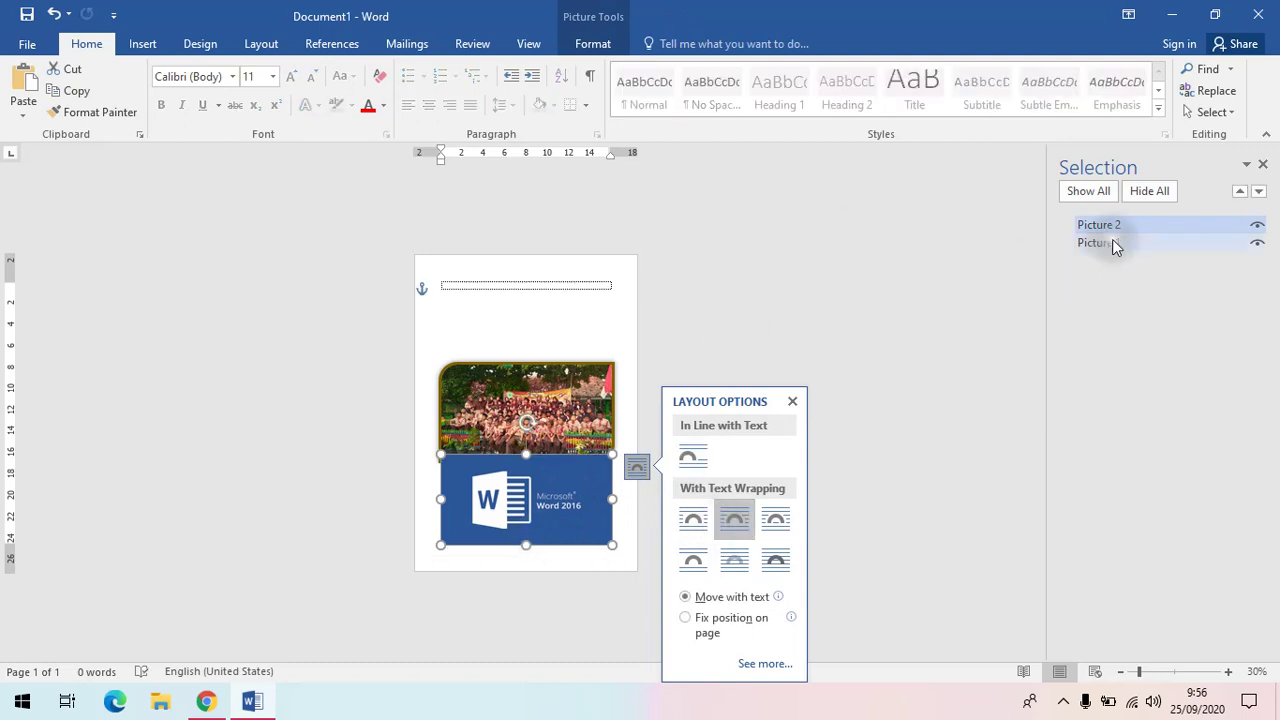
# Step: Place Picture 2 below Picture 1 in the stacking order, and move the Word logo up behind the group photo
pyautogui.moveTo(1123, 228); pyautogui.dragTo(1128, 255)
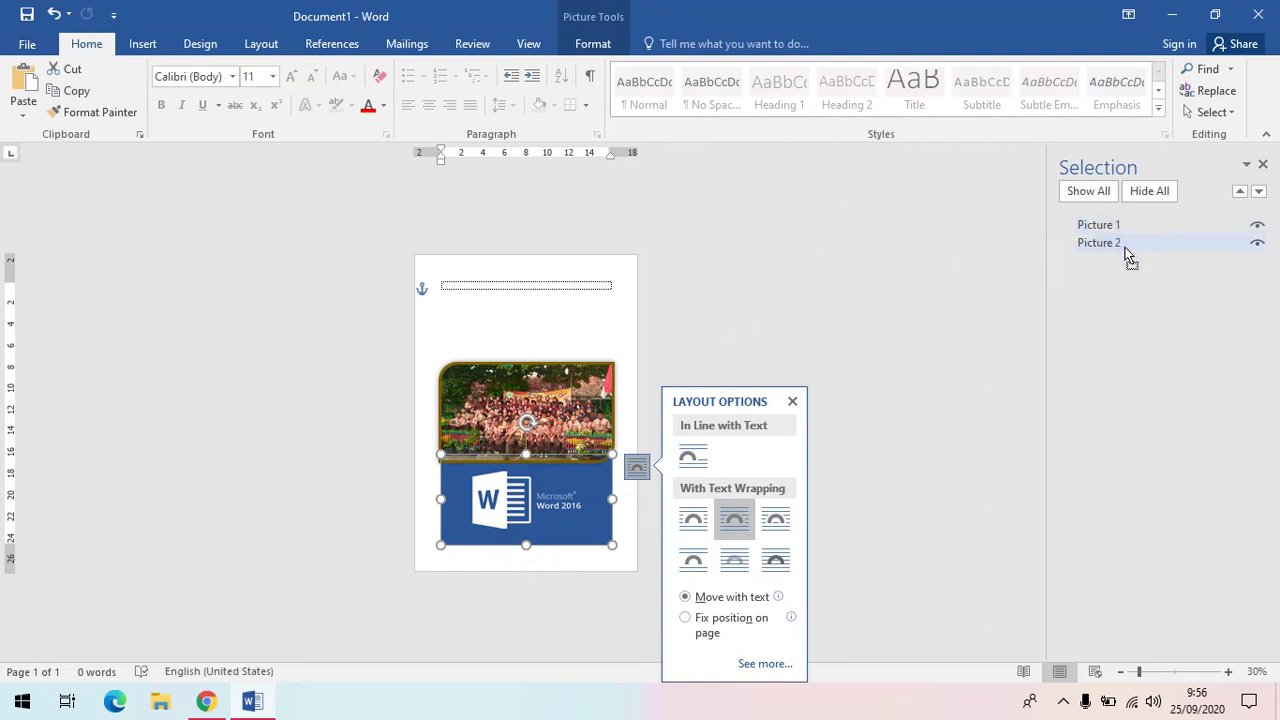
pyautogui.click(564, 539)
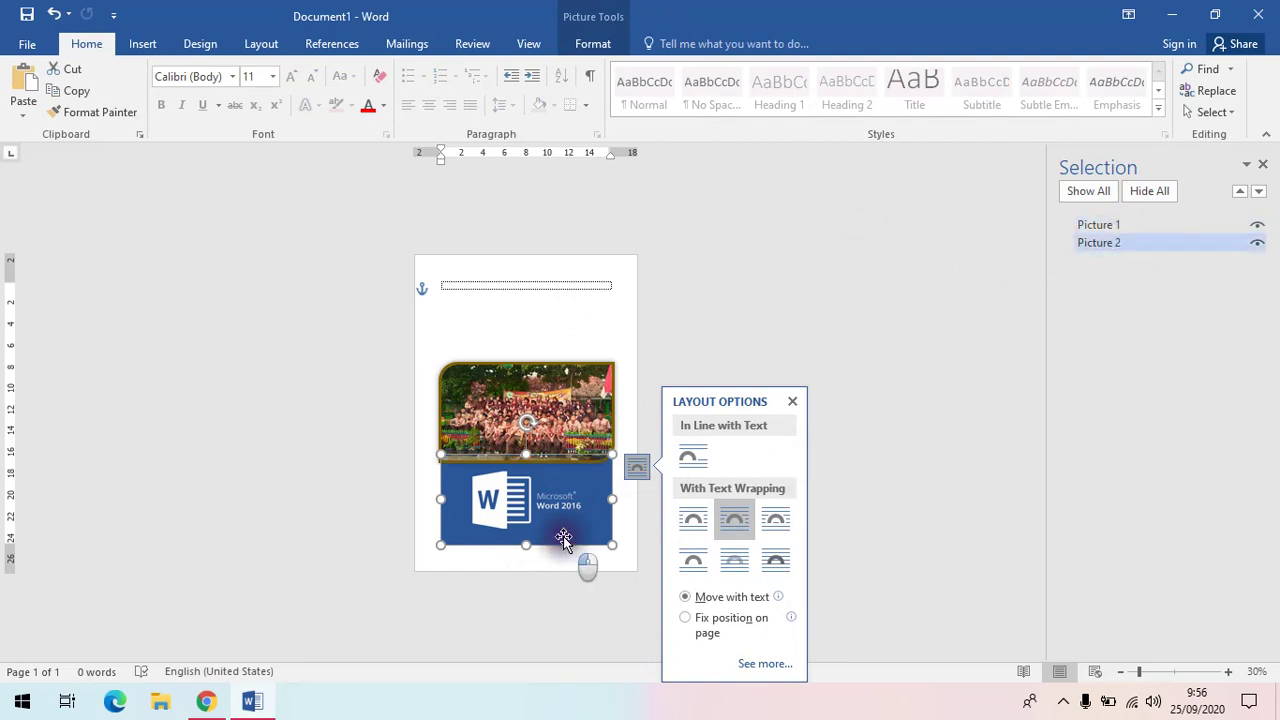
pyautogui.moveTo(564, 539); pyautogui.dragTo(587, 440)
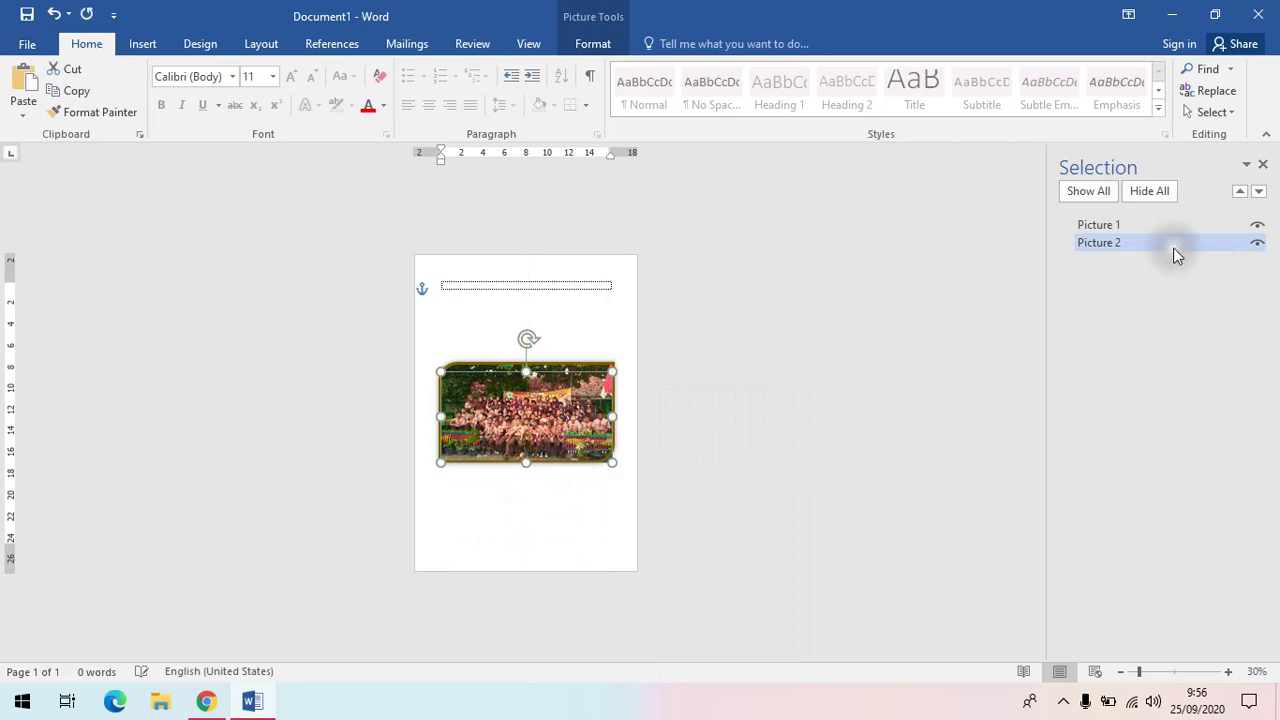
# Step: Move Picture 2 above Picture 1 in the stacking order
pyautogui.click(605, 43)
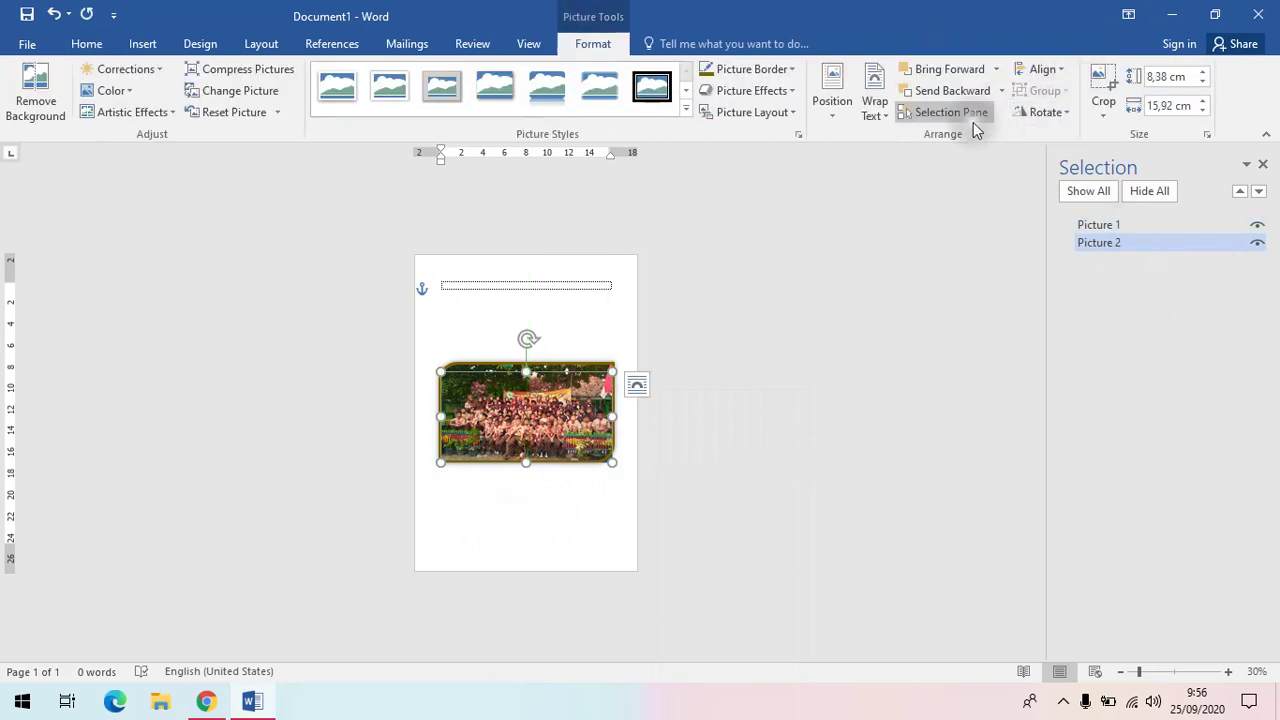
pyautogui.moveTo(1138, 249)
pyautogui.mouseDown()
pyautogui.moveTo(1146, 211)
pyautogui.moveTo(1143, 229)
pyautogui.mouseUp()
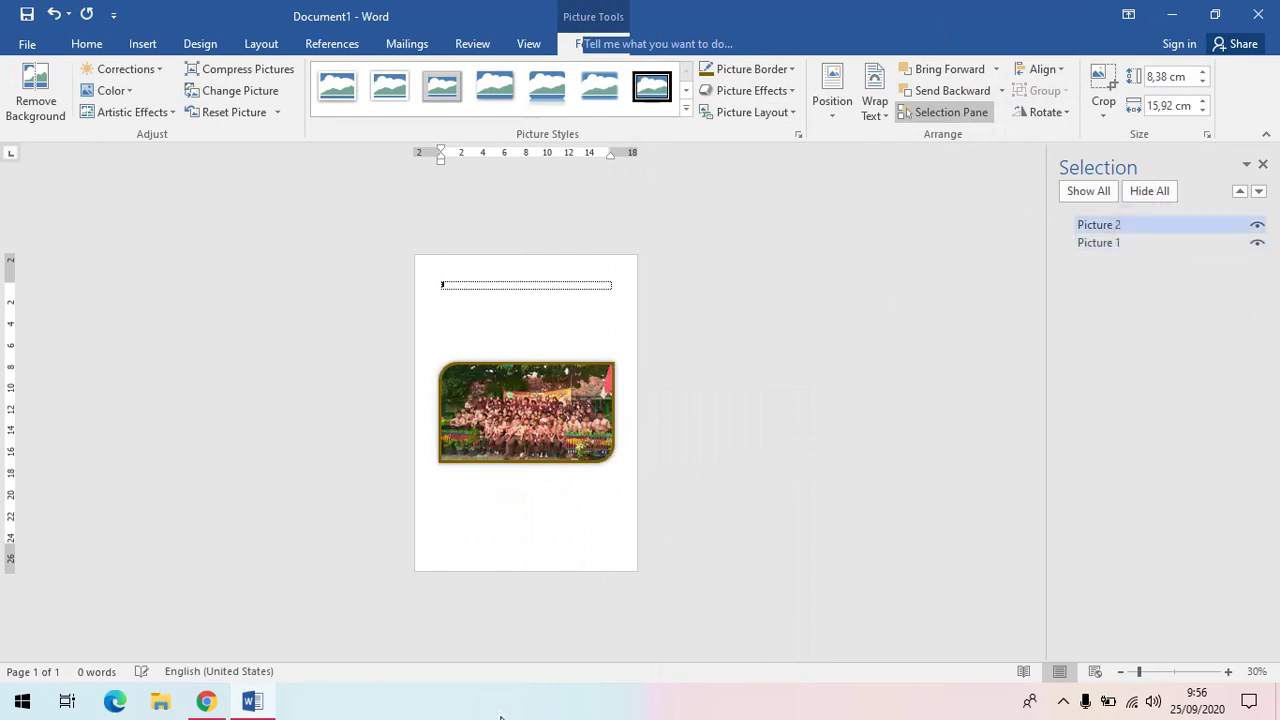
# Step: Delete Picture 2 from the document
pyautogui.press('Delete')
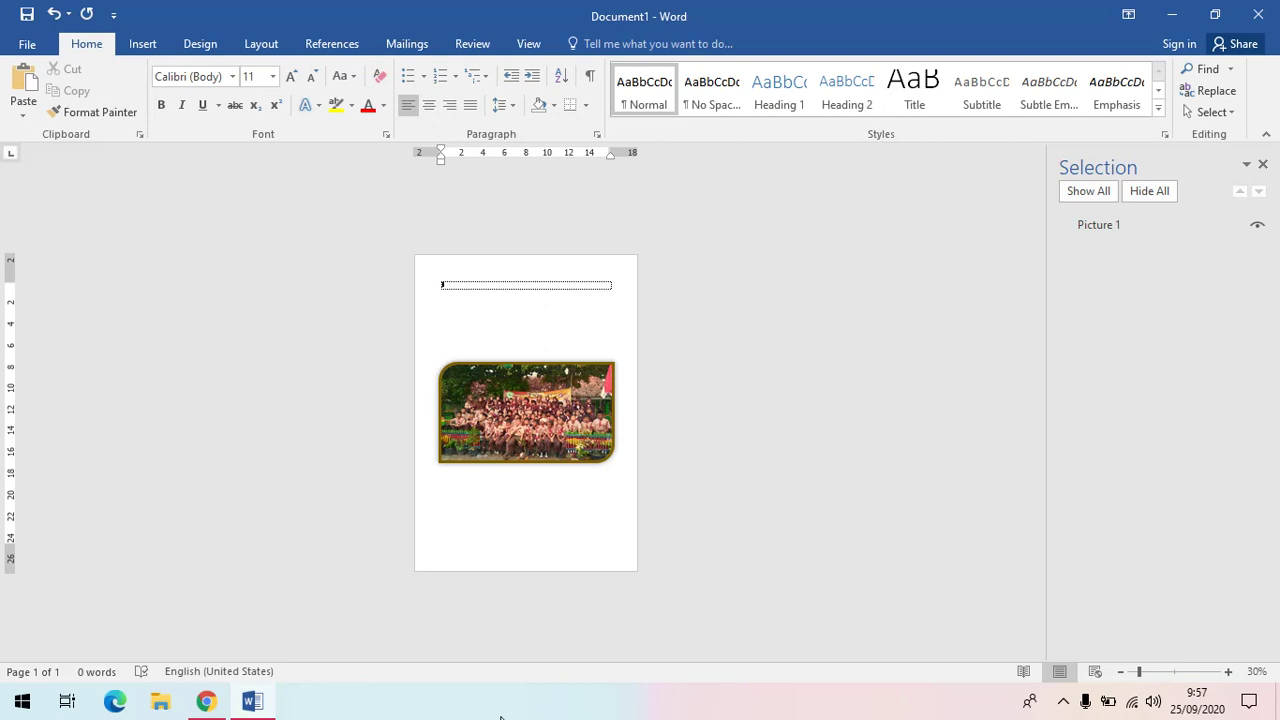
# Step: Crop the group photo inward from its lower-left corner to about 8.58 cm high by 14.87 cm wide
pyautogui.click(561, 445)
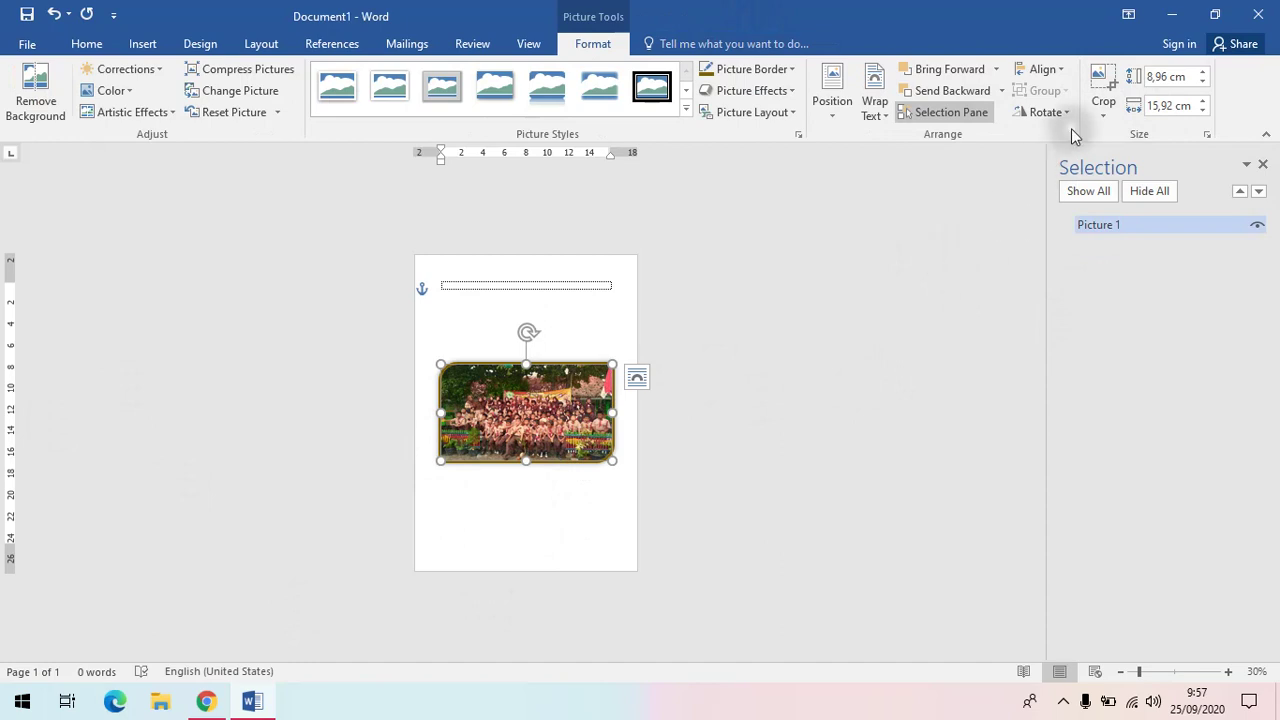
pyautogui.click(1106, 88)
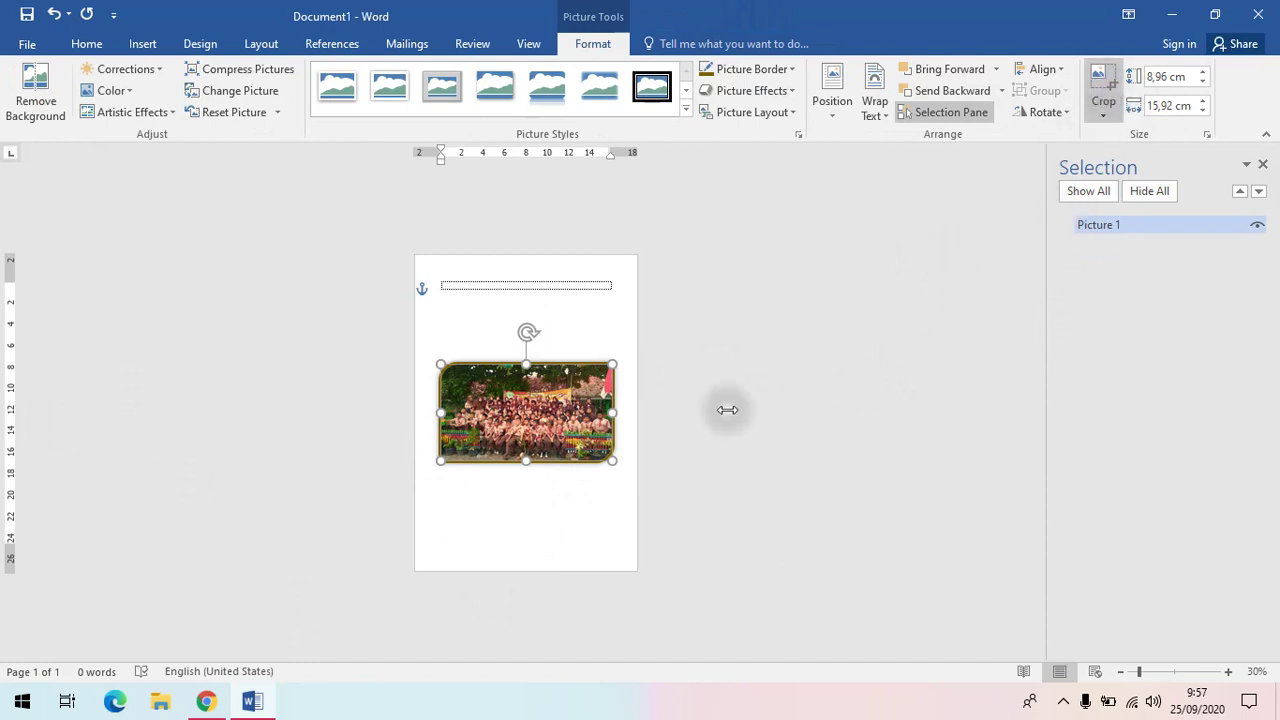
pyautogui.click(449, 457)
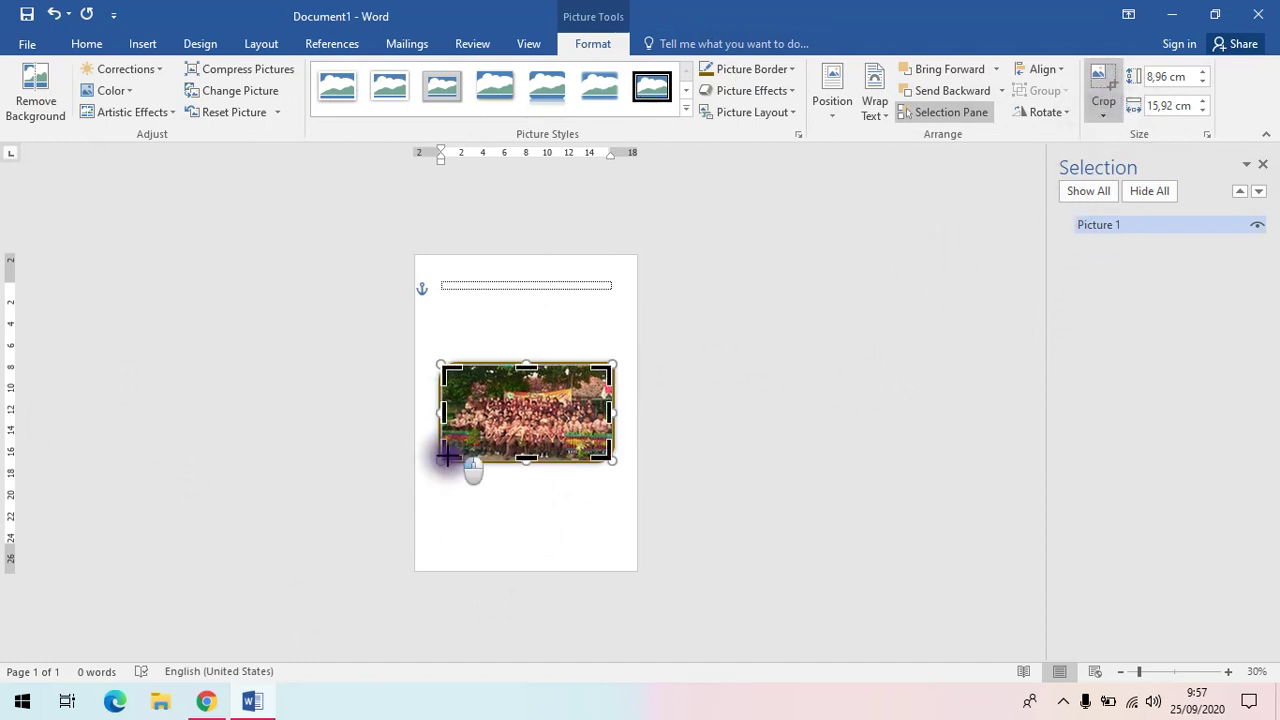
pyautogui.moveTo(449, 457); pyautogui.dragTo(452, 459)
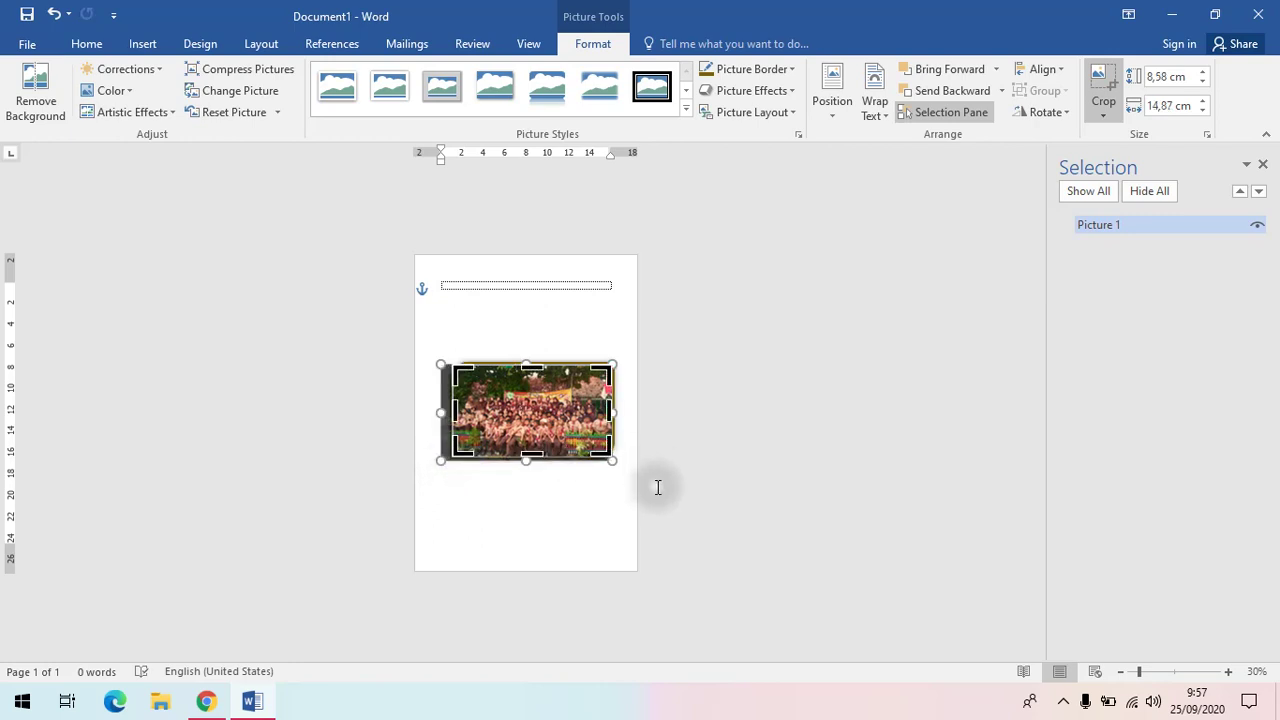
pyautogui.click(1102, 80)
pyautogui.click(470, 526)
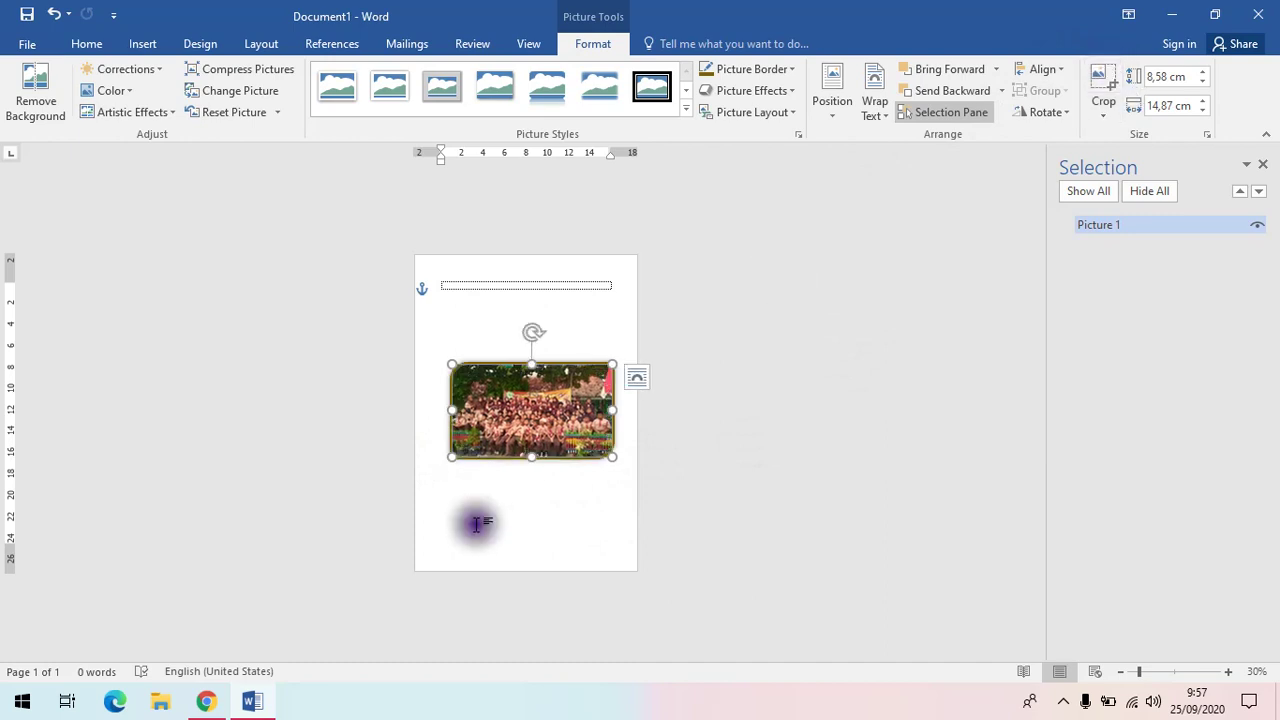
# Step: Change the page orientation to Landscape
pyautogui.click(572, 452)
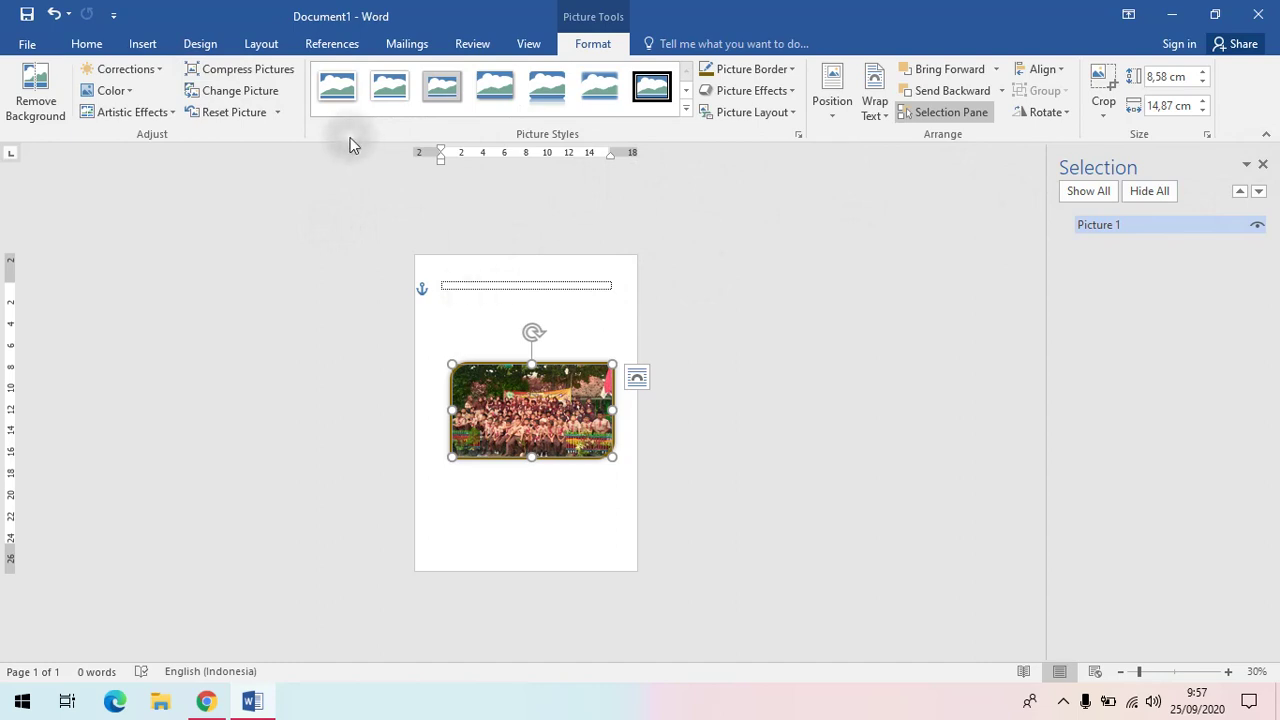
pyautogui.click(258, 44)
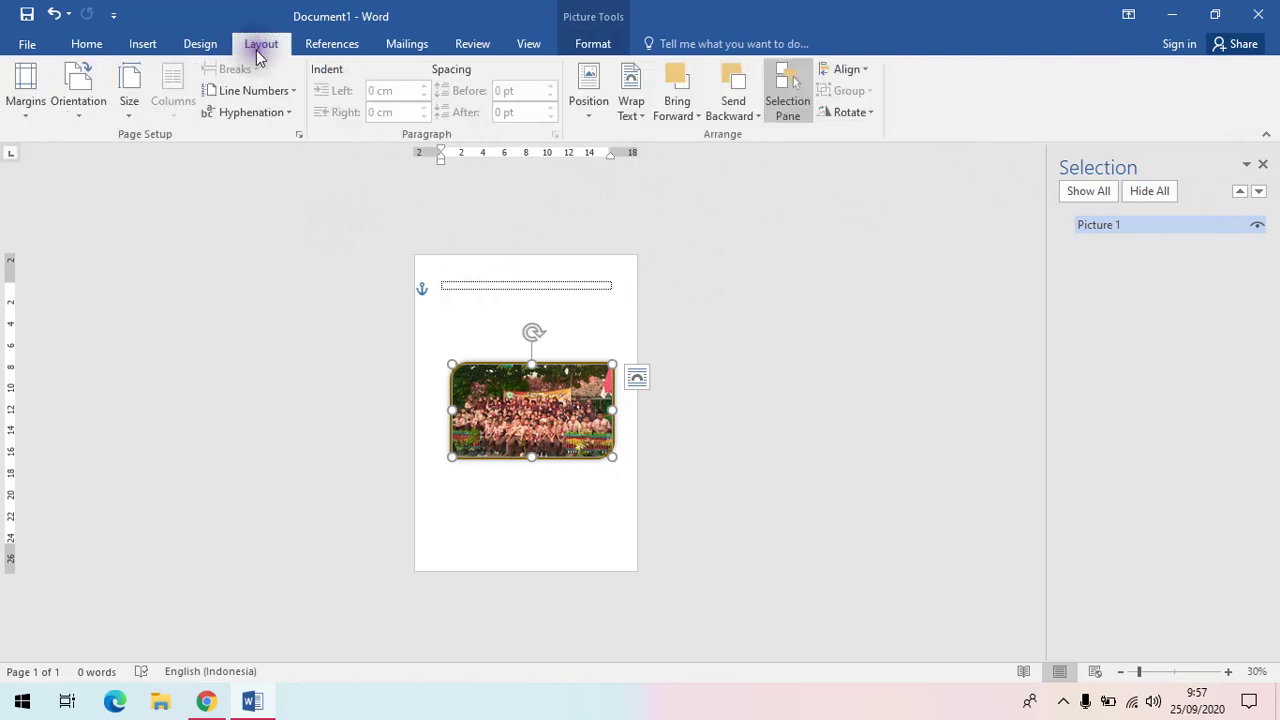
pyautogui.click(80, 114)
pyautogui.click(110, 186)
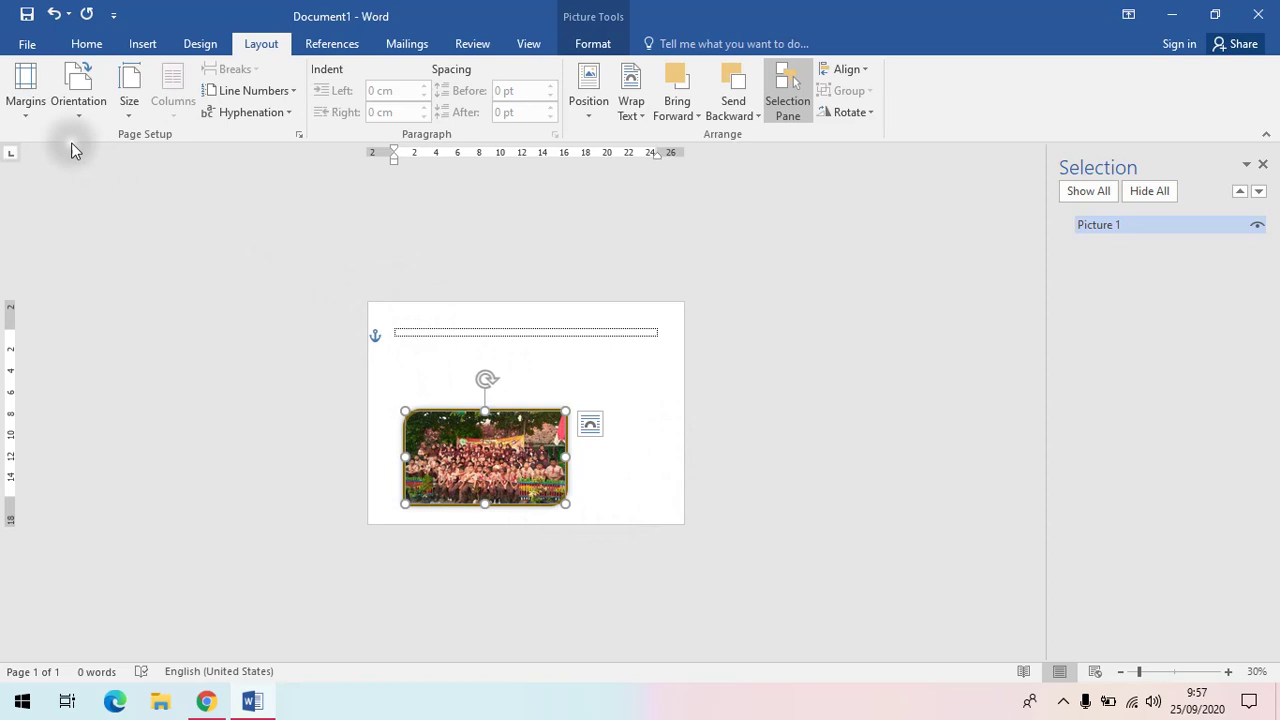
pyautogui.click(24, 104)
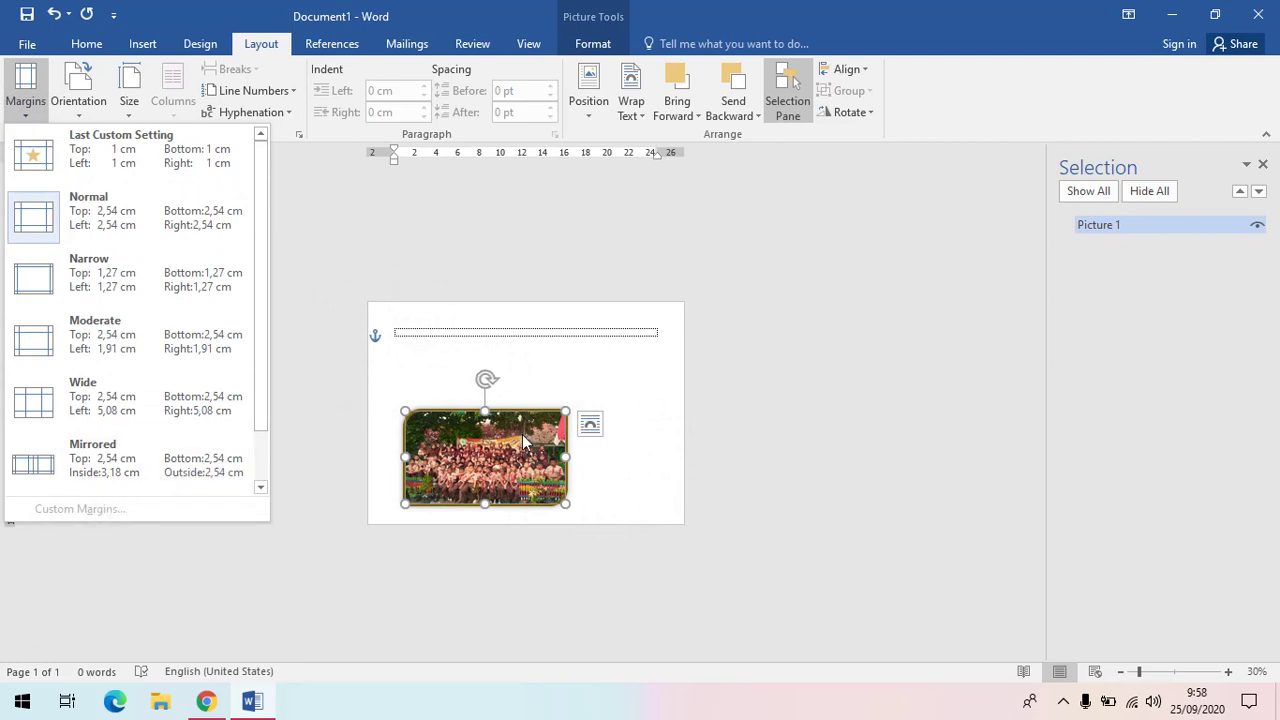
pyautogui.click(457, 331)
pyautogui.click(449, 331)
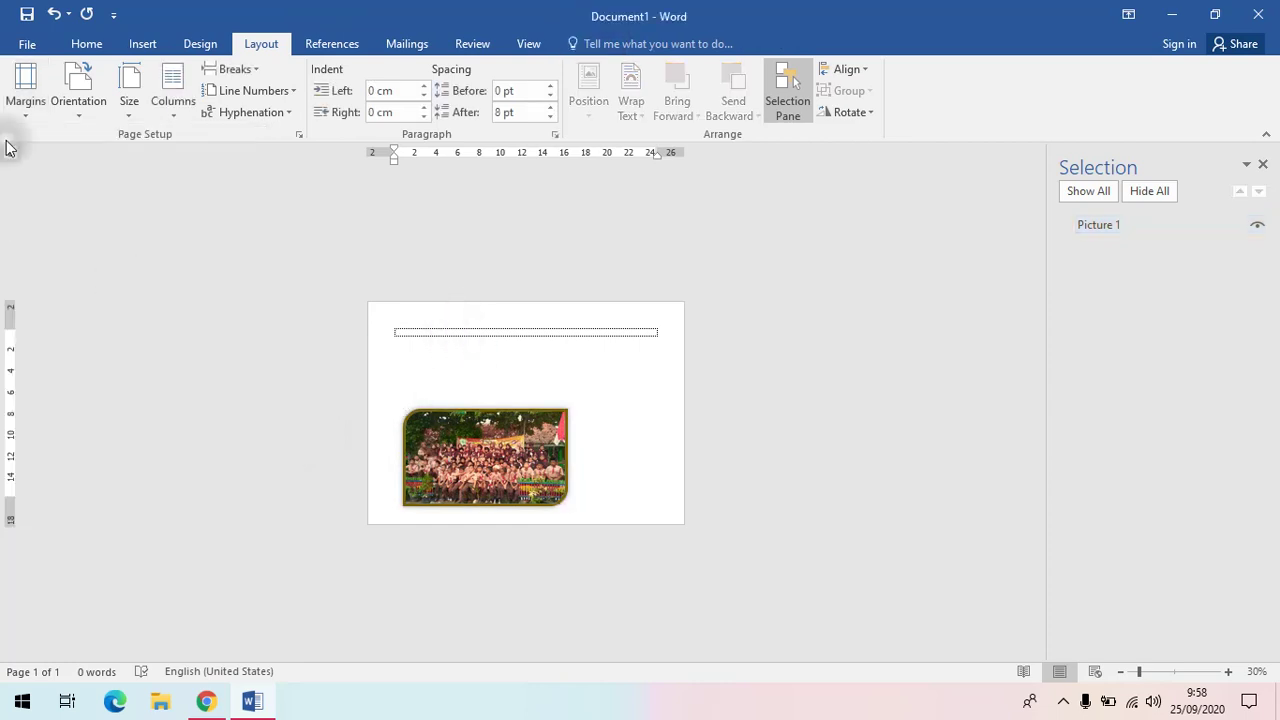
pyautogui.click(26, 112)
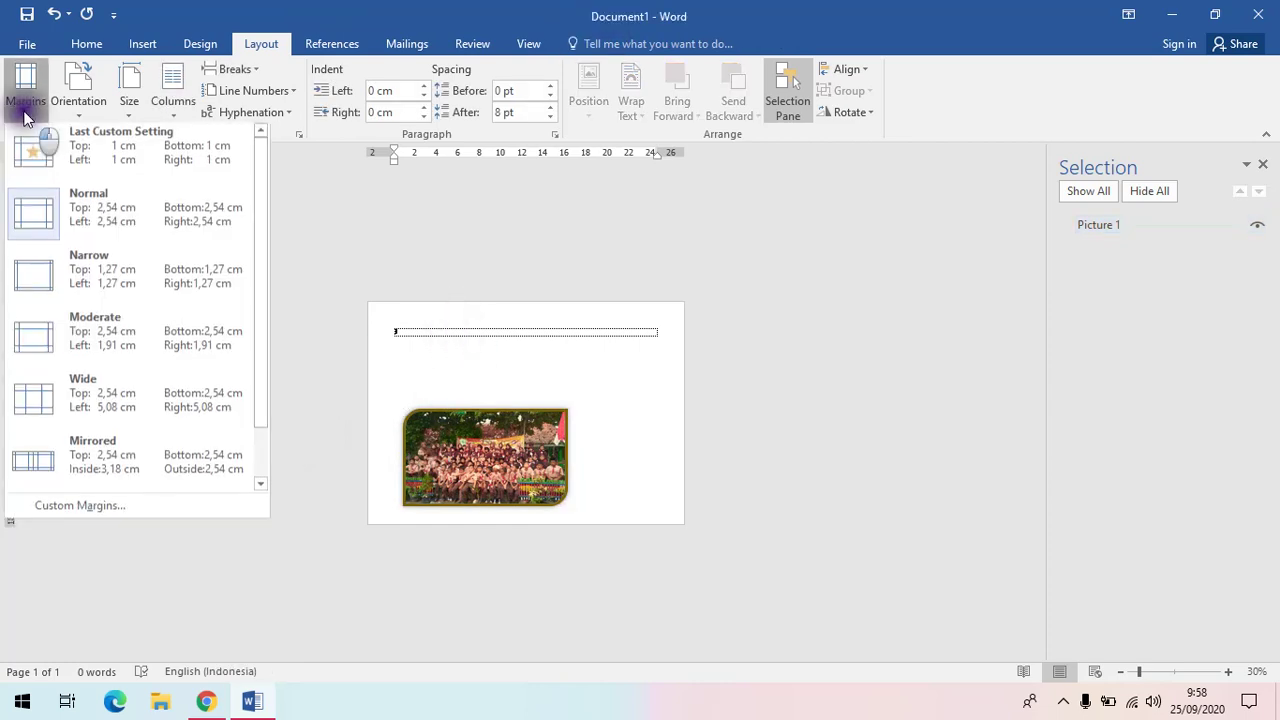
pyautogui.click(64, 507)
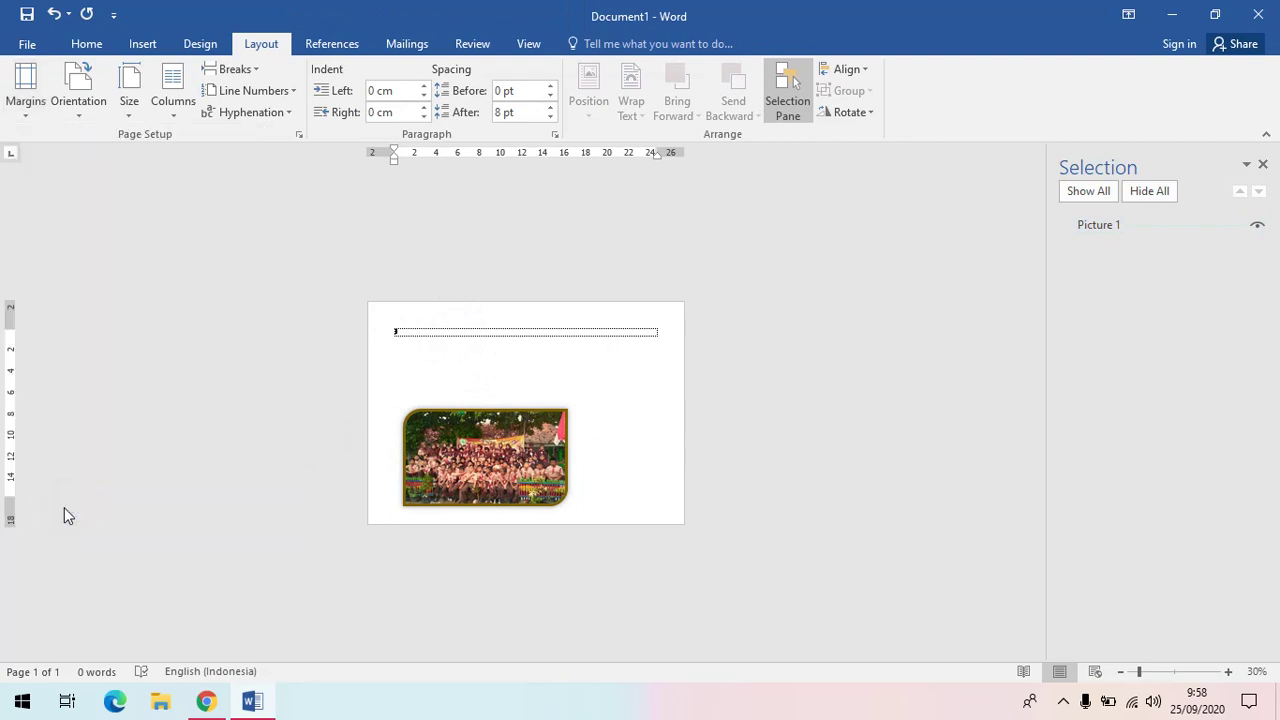
pyautogui.click(810, 566)
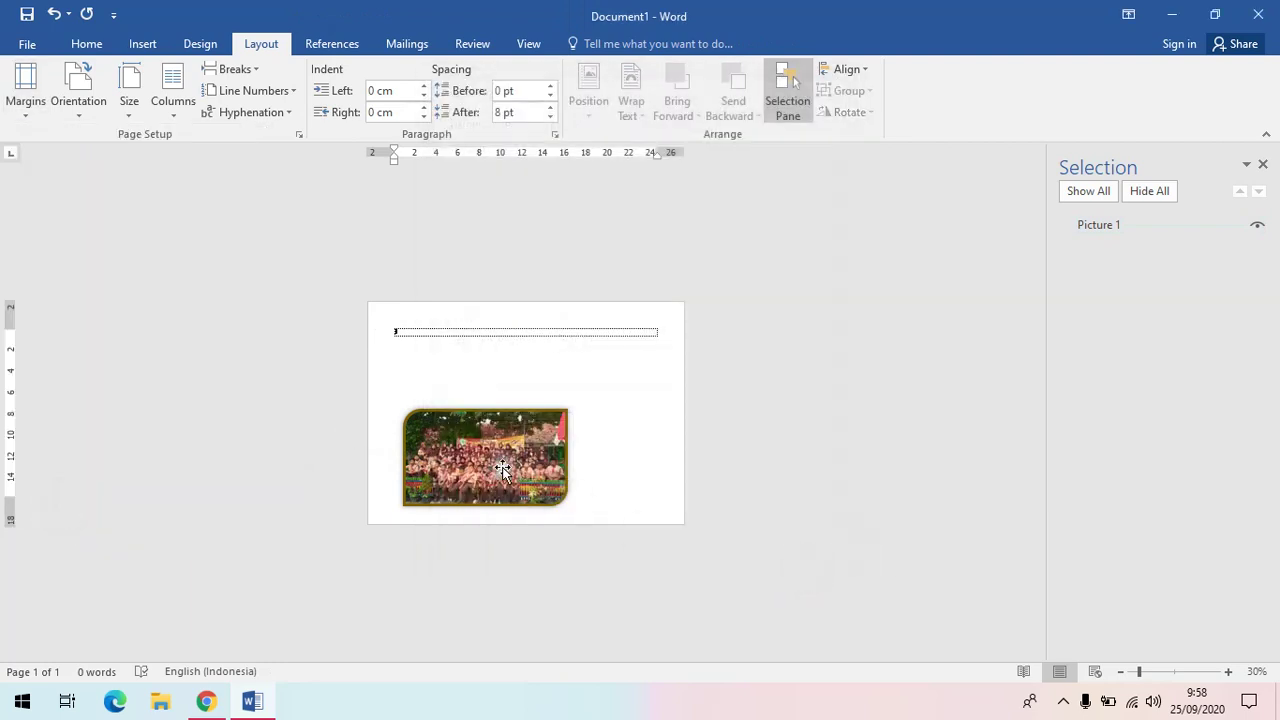
pyautogui.moveTo(491, 434); pyautogui.dragTo(491, 419)
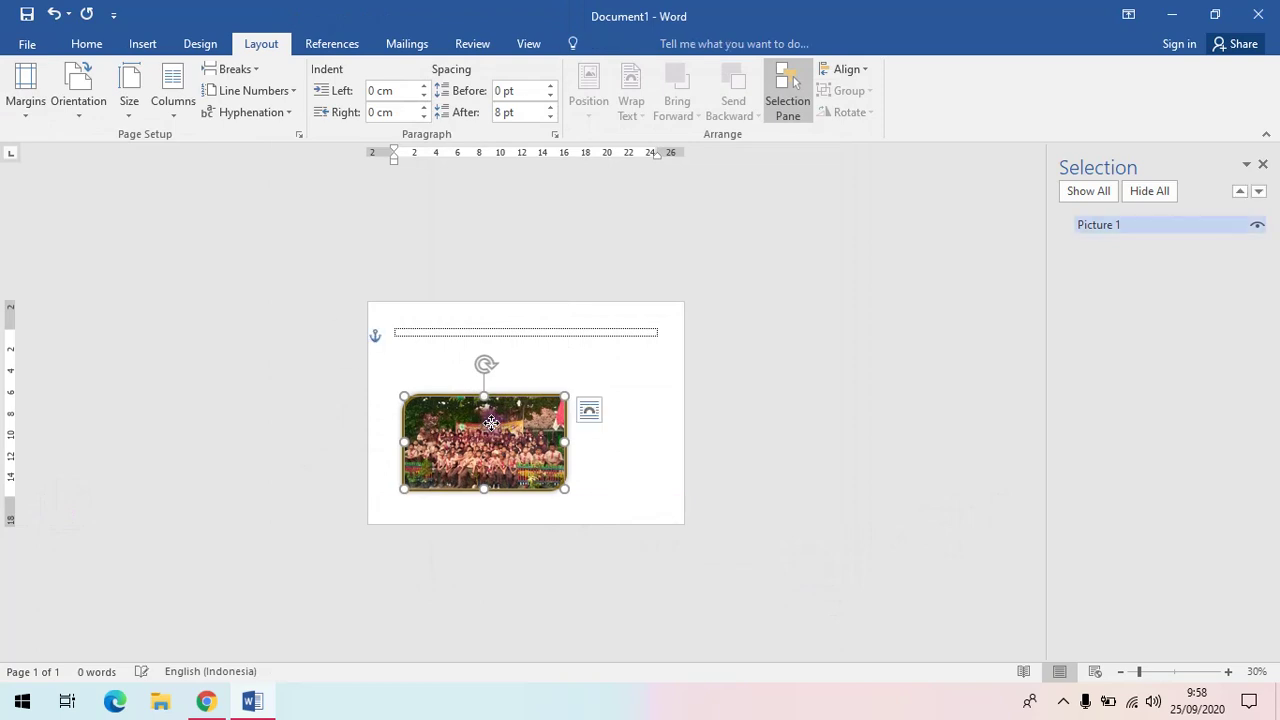
pyautogui.click(26, 95)
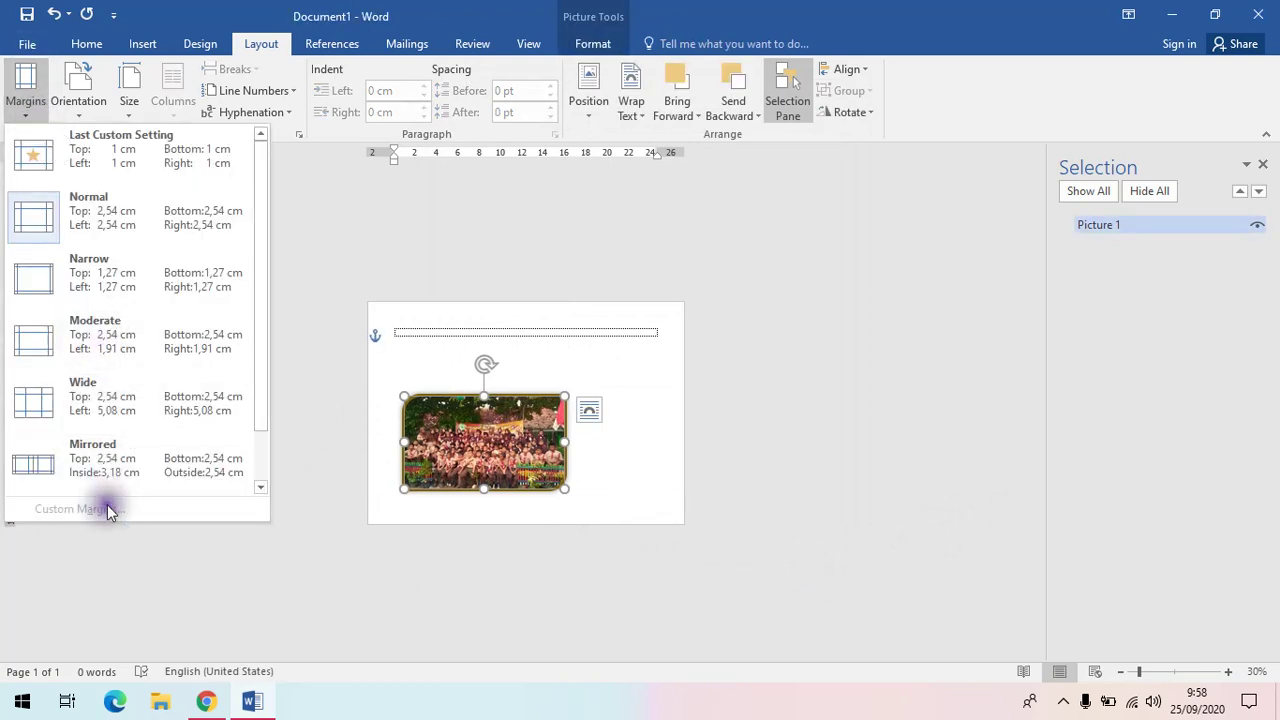
# Step: With the cursor in the empty paragraph instead of the photo, set custom top, bottom, left and right page margins to 1 cm
pyautogui.click(570, 327)
pyautogui.click(570, 327)
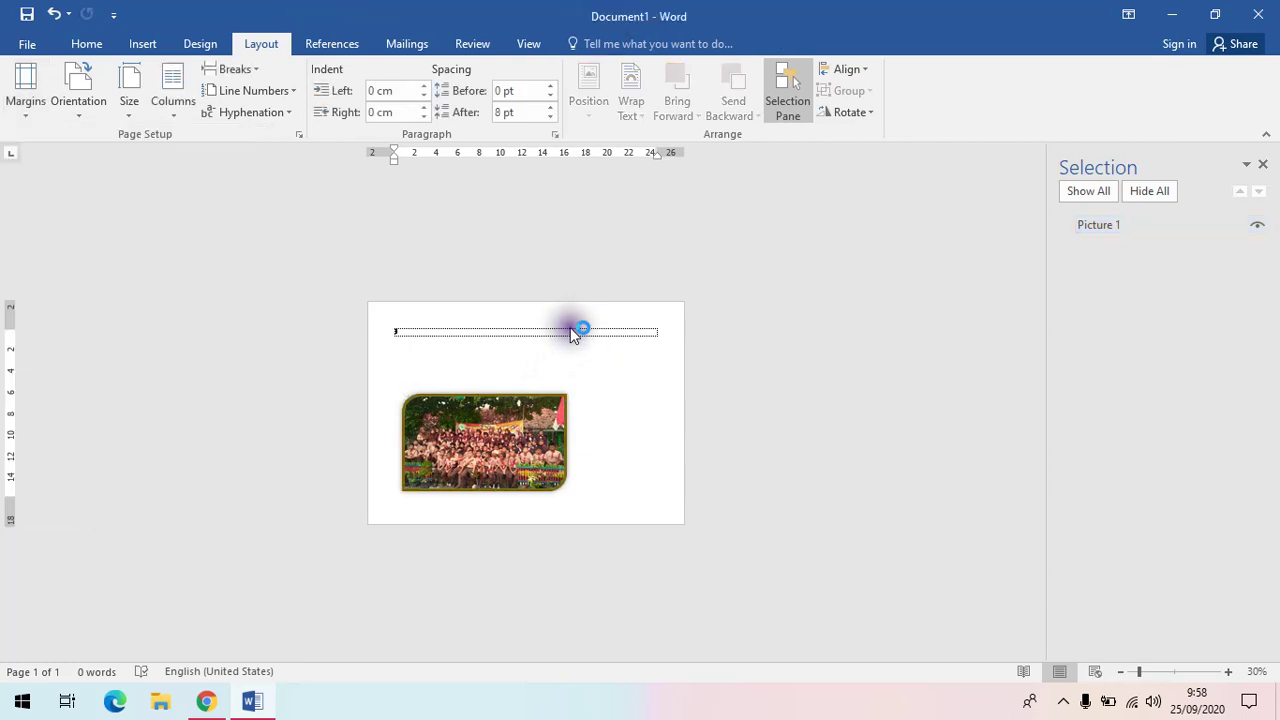
pyautogui.click(12, 106)
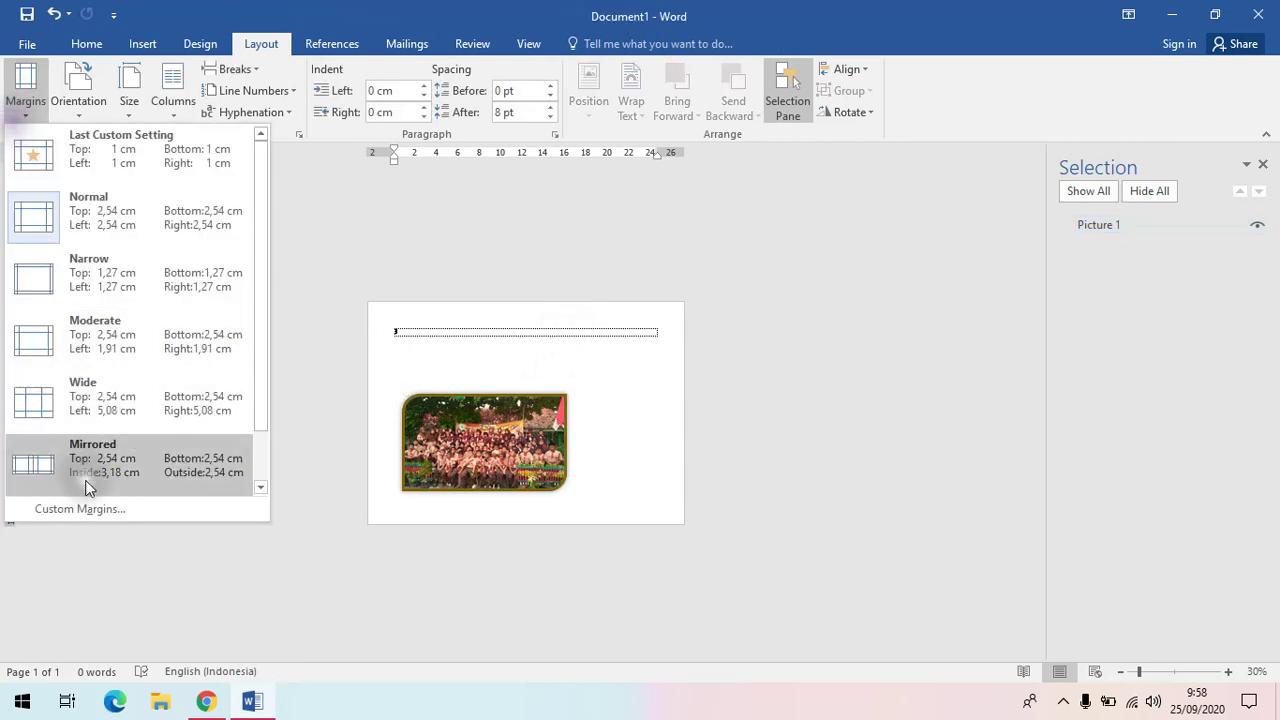
pyautogui.click(90, 510)
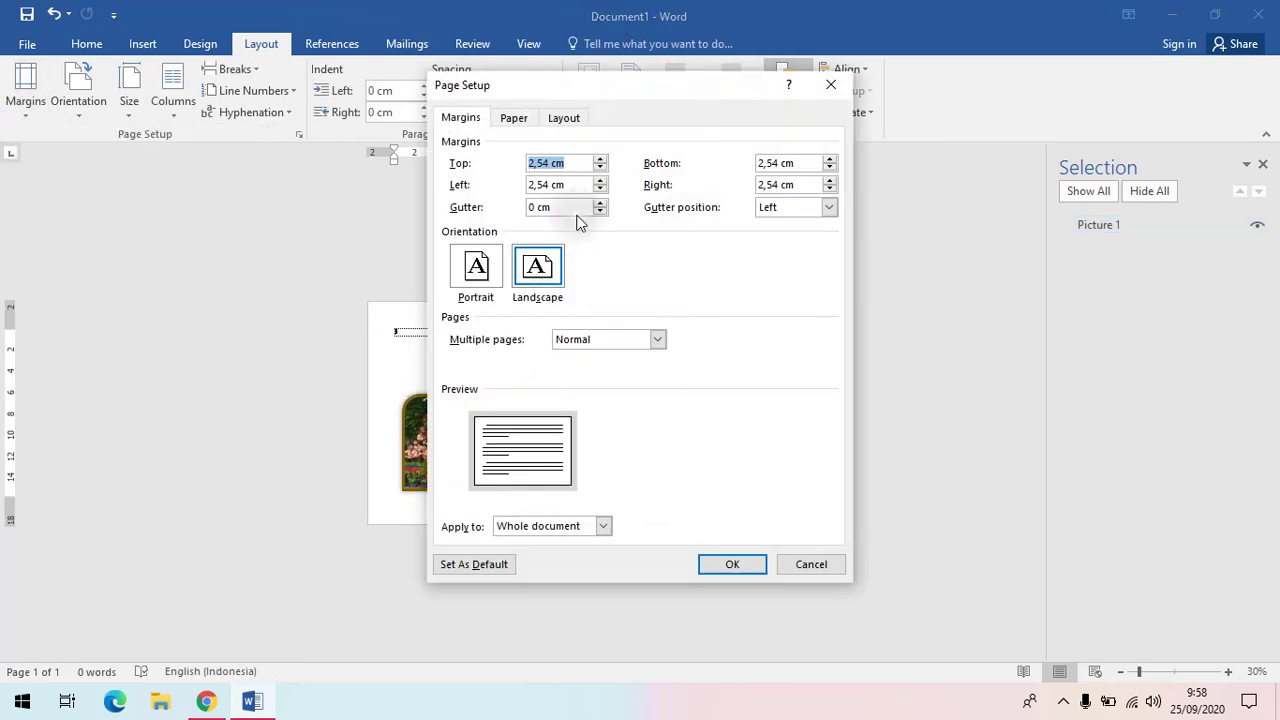
pyautogui.press('BackSpace')
pyautogui.write('1')
pyautogui.press('Tab')
pyautogui.write('1')
pyautogui.press('Tab')
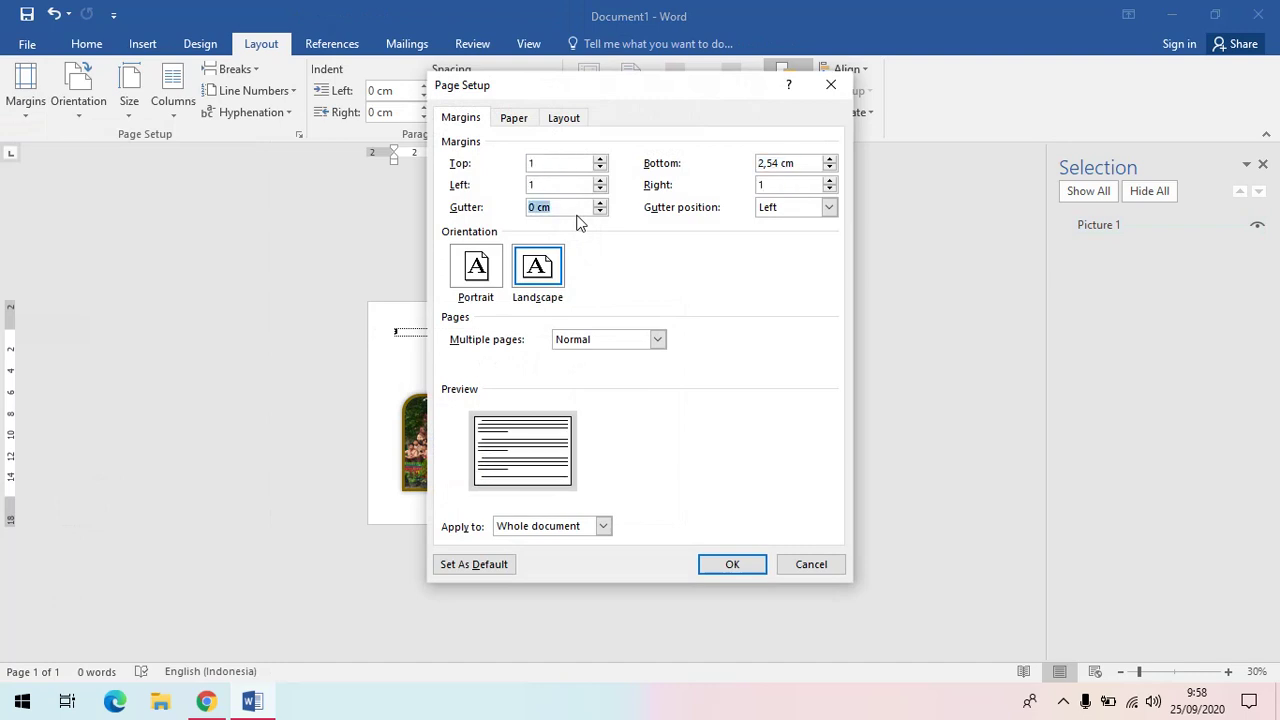
pyautogui.doubleClick(790, 163)
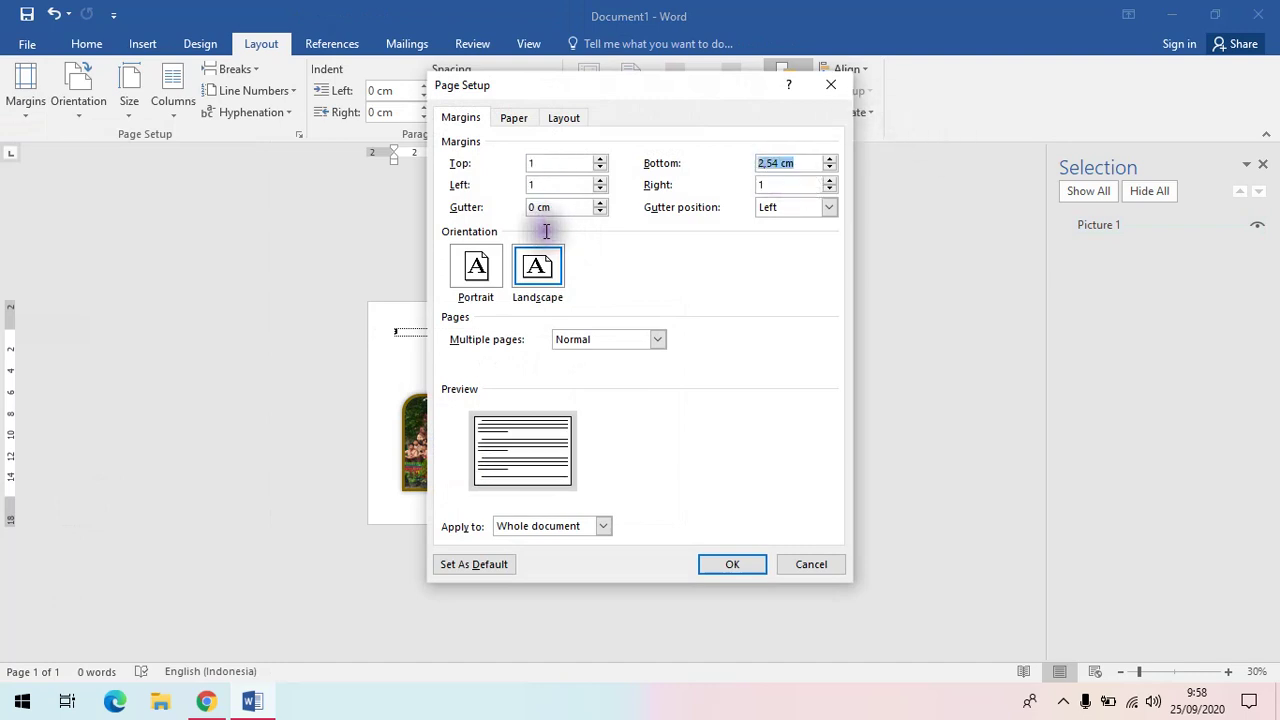
pyautogui.write('1')
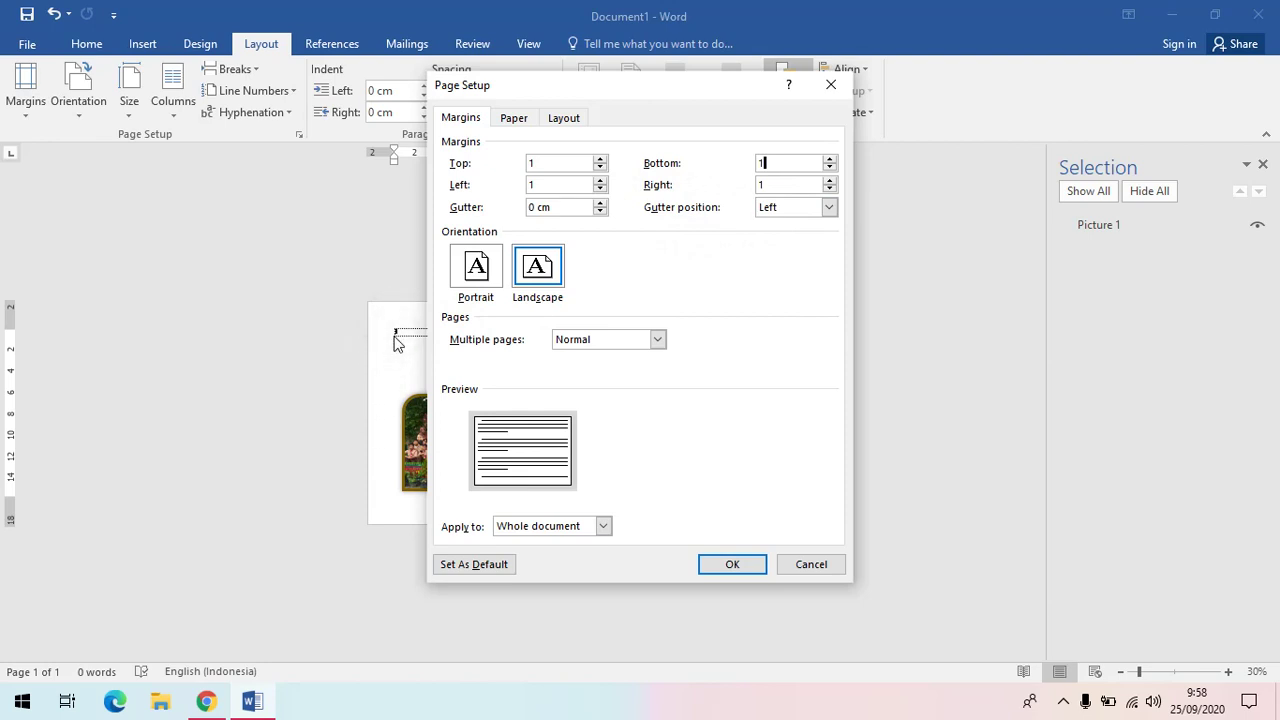
# Step: Check the gutter position options and the Layout and Paper settings of Page Setup, and apply the page setup to the whole document
pyautogui.click(820, 206)
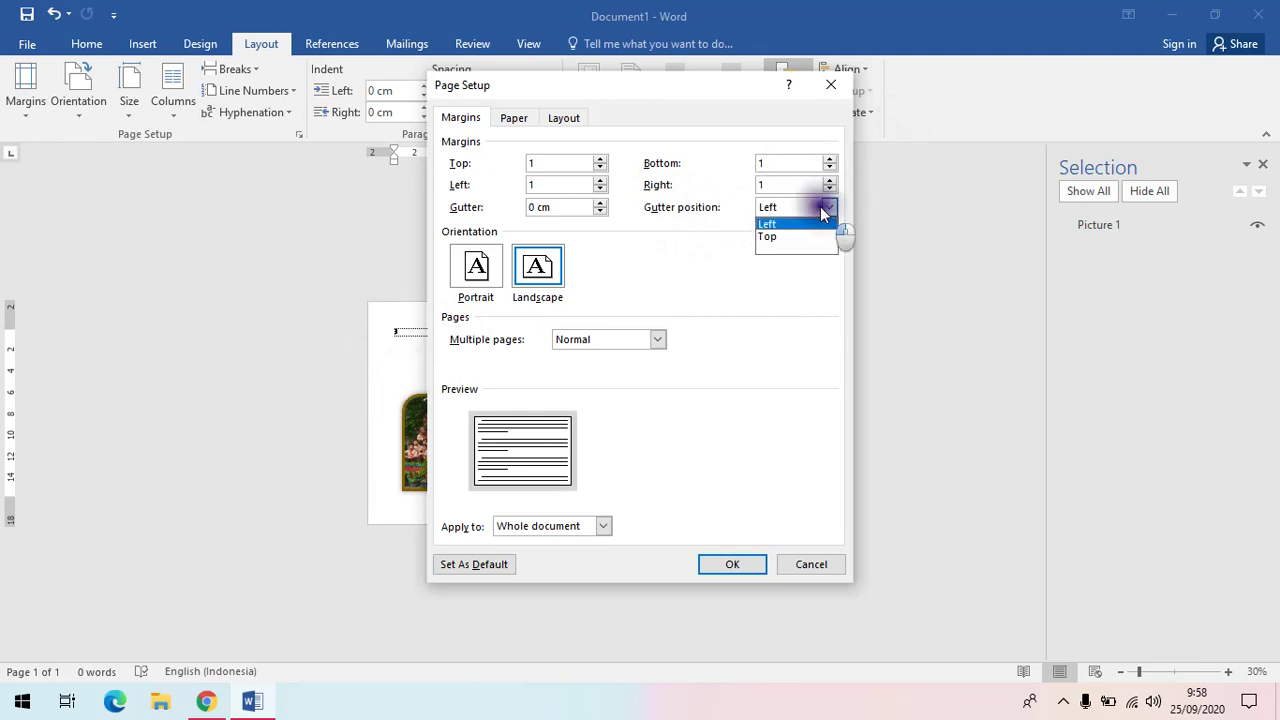
pyautogui.click(820, 206)
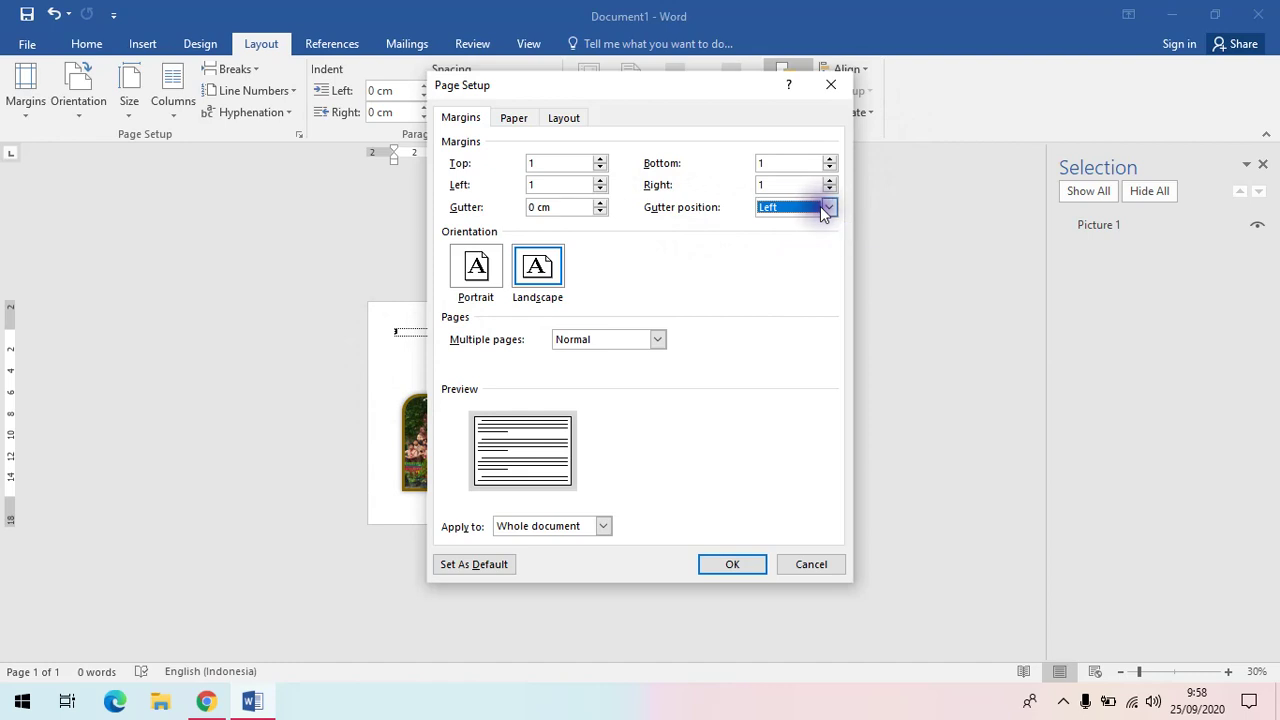
pyautogui.click(512, 118)
pyautogui.click(570, 118)
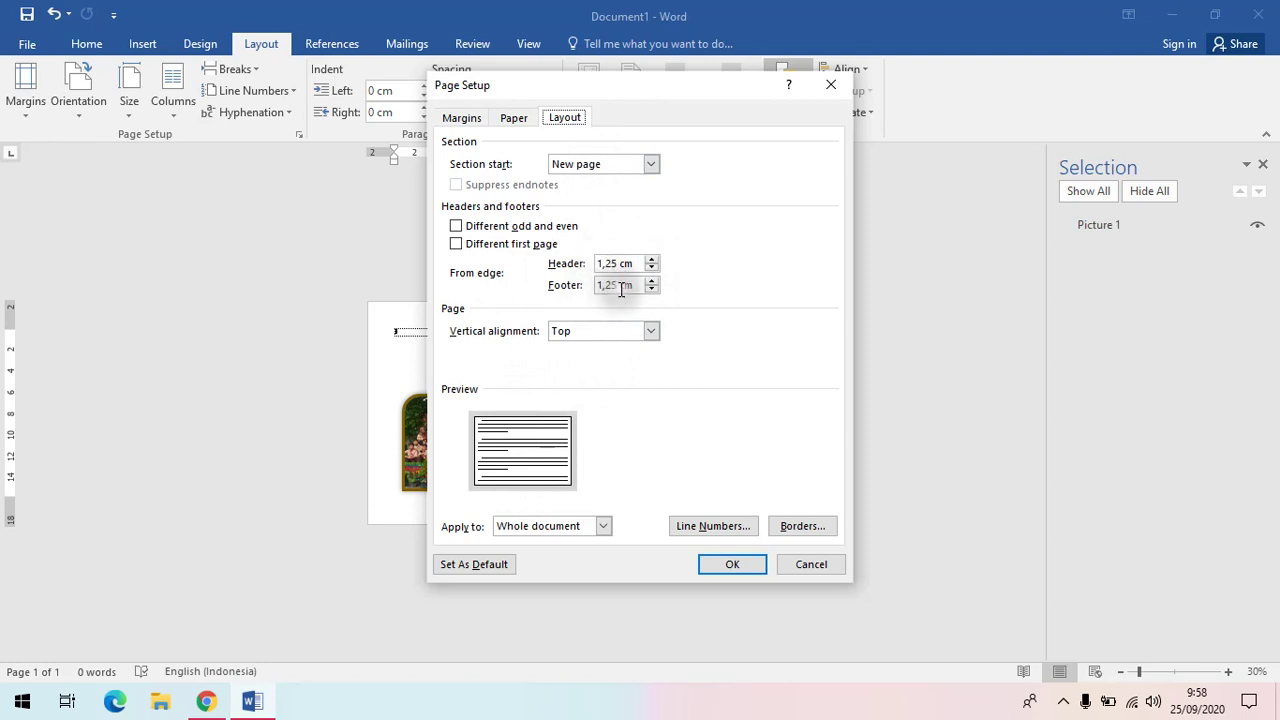
pyautogui.click(518, 117)
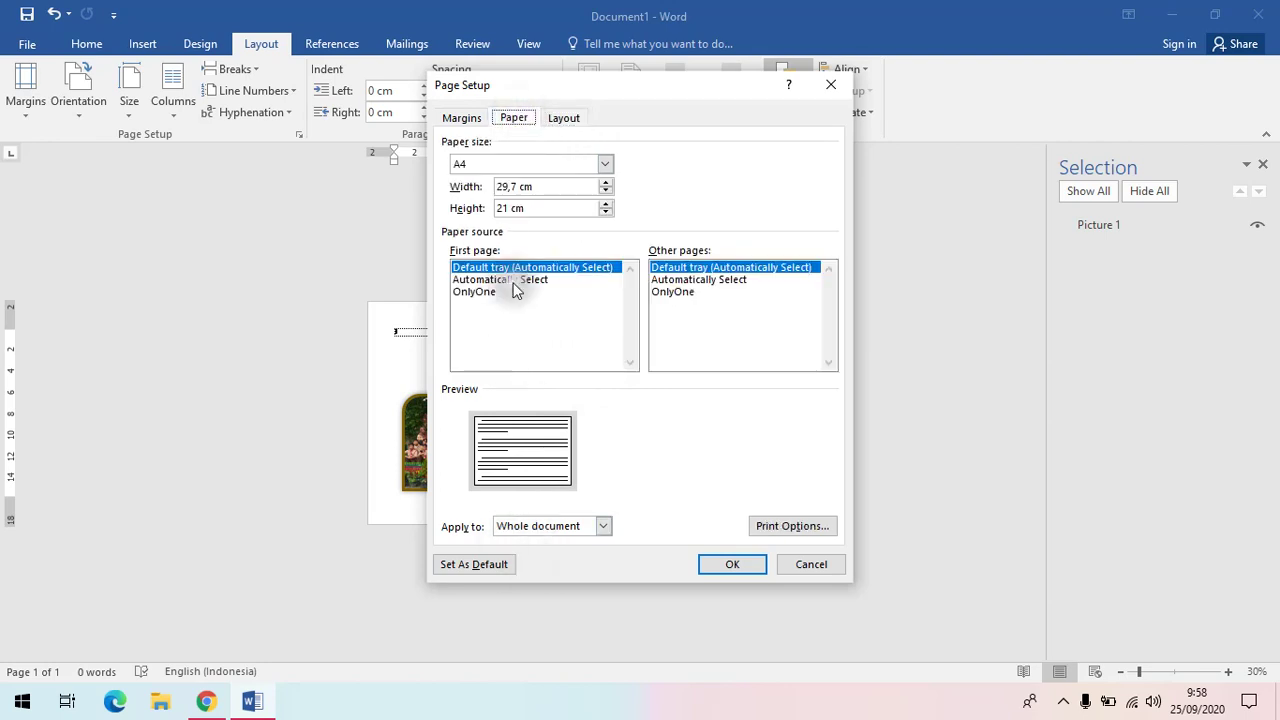
pyautogui.click(463, 117)
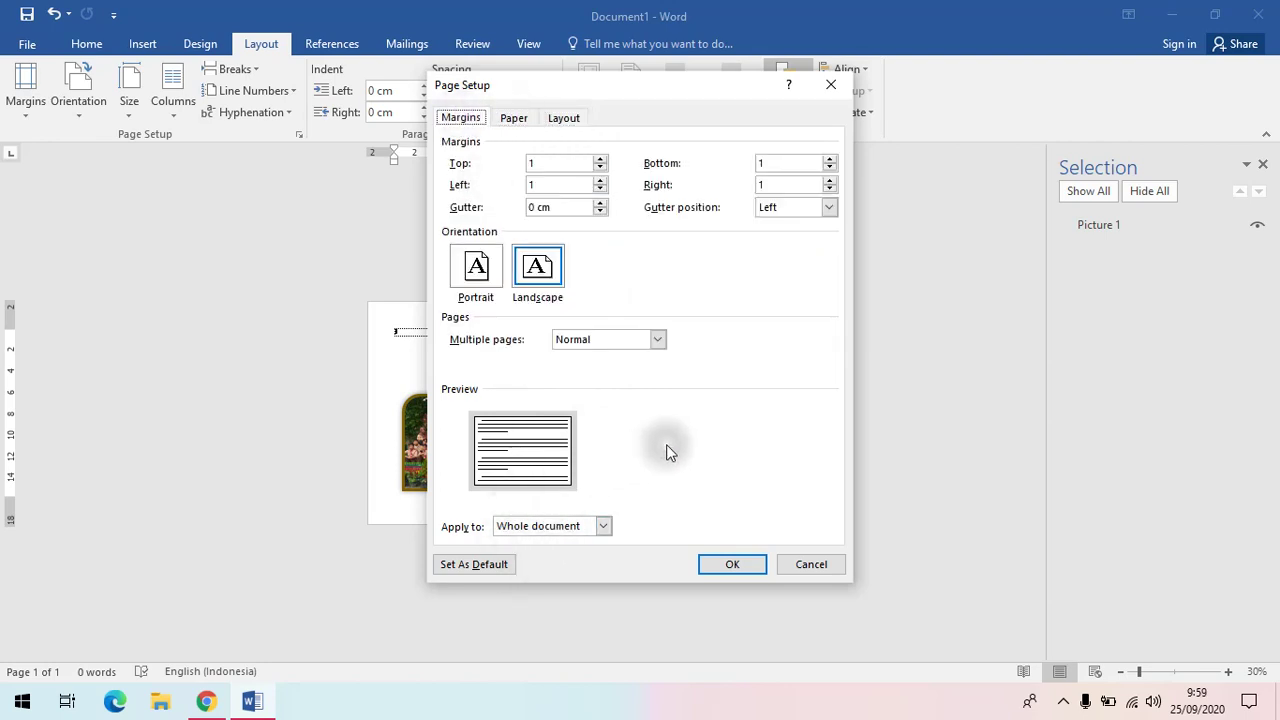
pyautogui.click(740, 564)
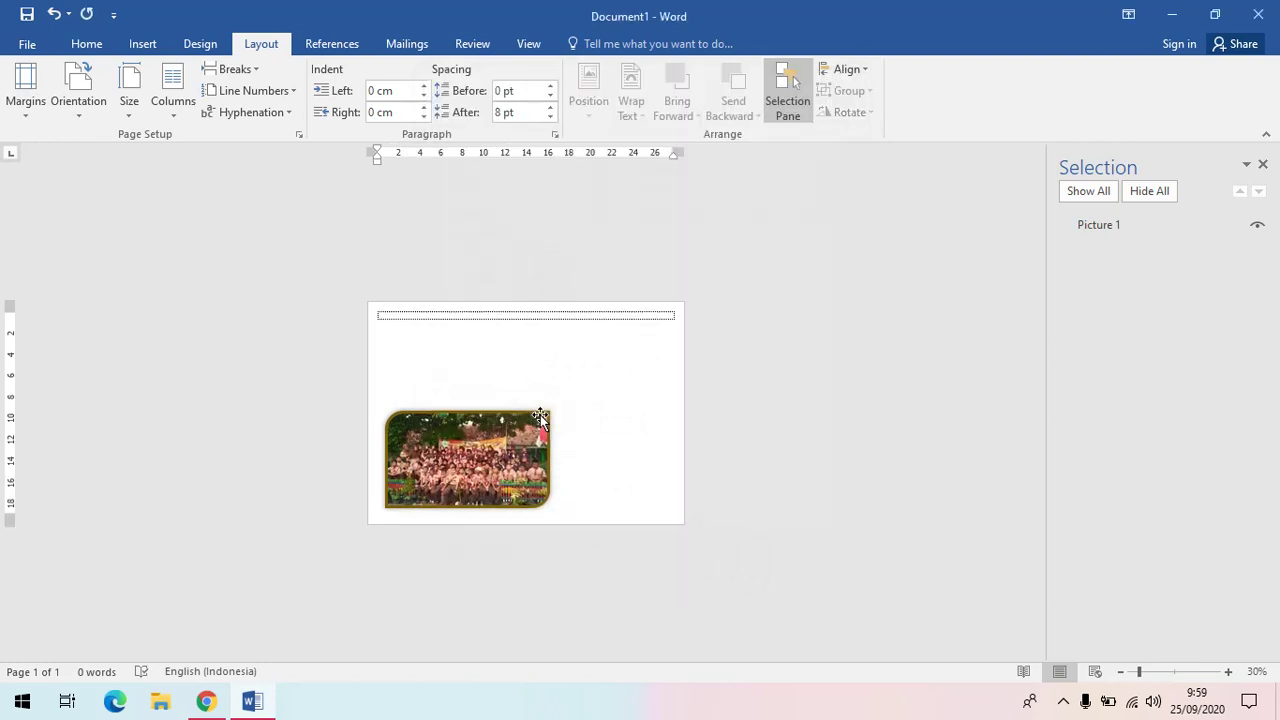
# Step: Enlarge the group photo proportionally from its upper-right corner until it spans almost the full width of the landscape page
pyautogui.click(540, 415)
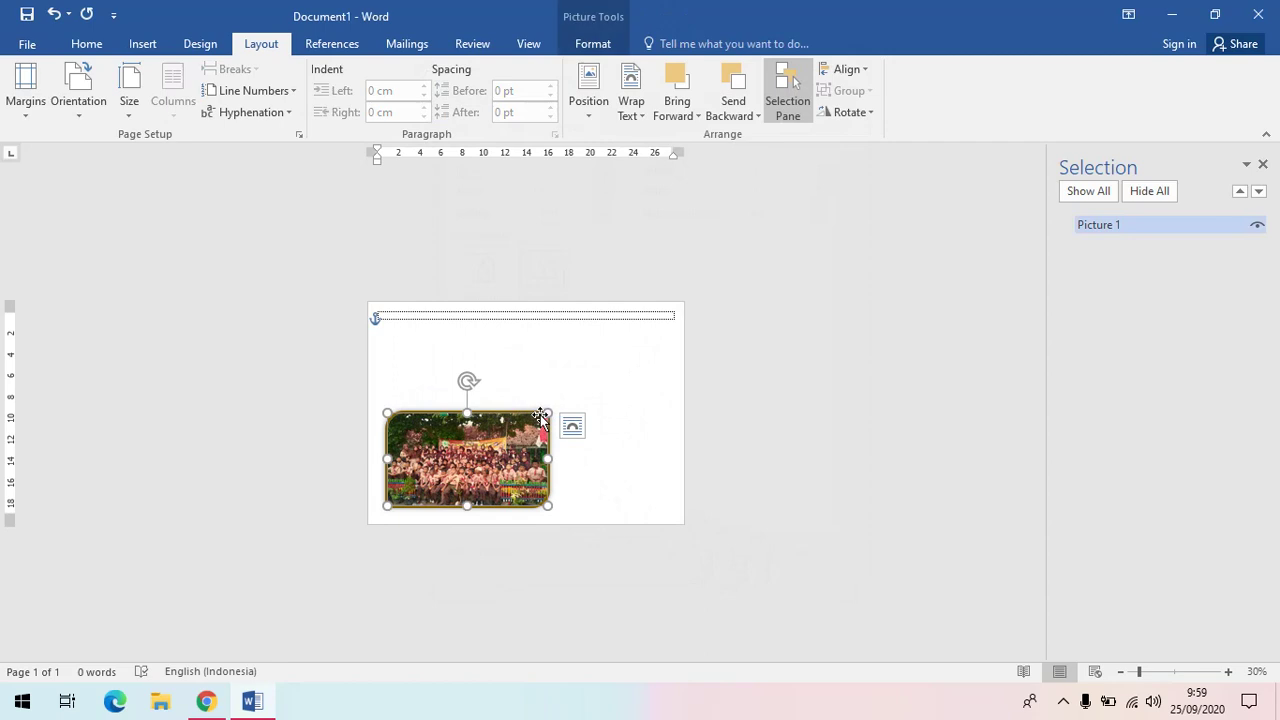
pyautogui.click(549, 412)
pyautogui.moveTo(549, 412); pyautogui.dragTo(620, 329)
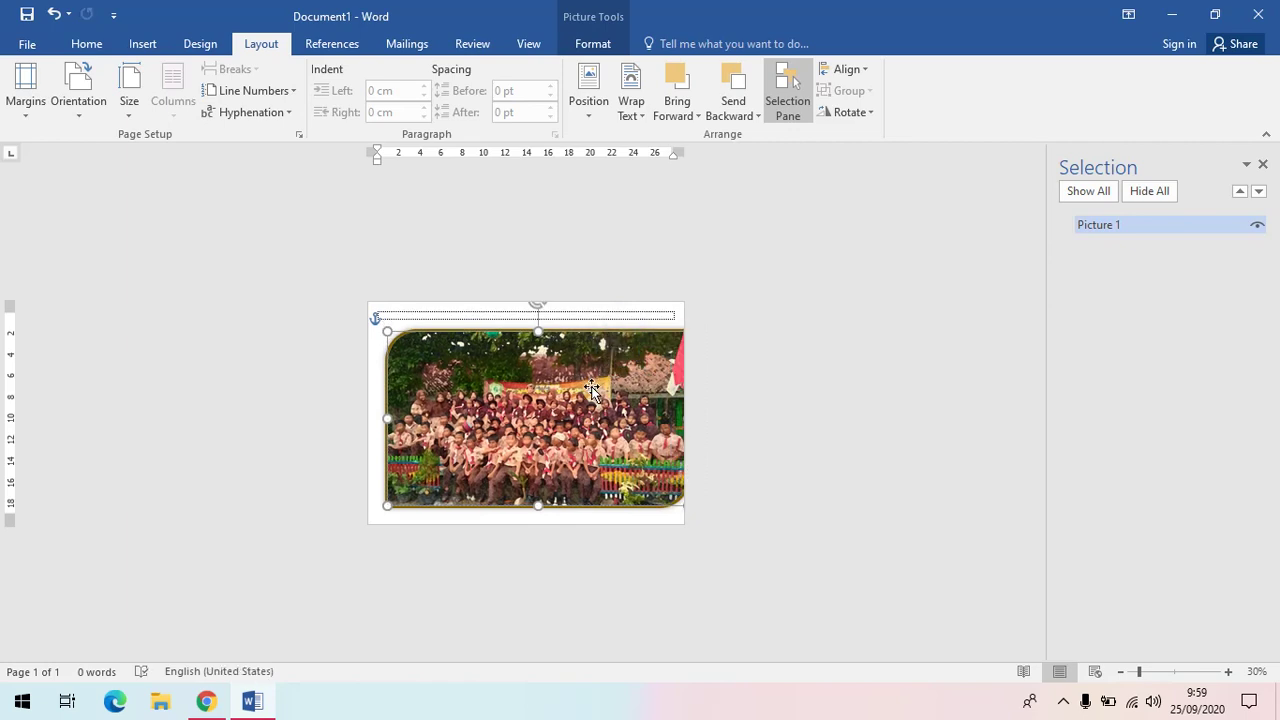
# Step: Position the group photo in the middle center of the page with square text wrapping, and shrink it slightly from its upper-right corner
pyautogui.click(588, 100)
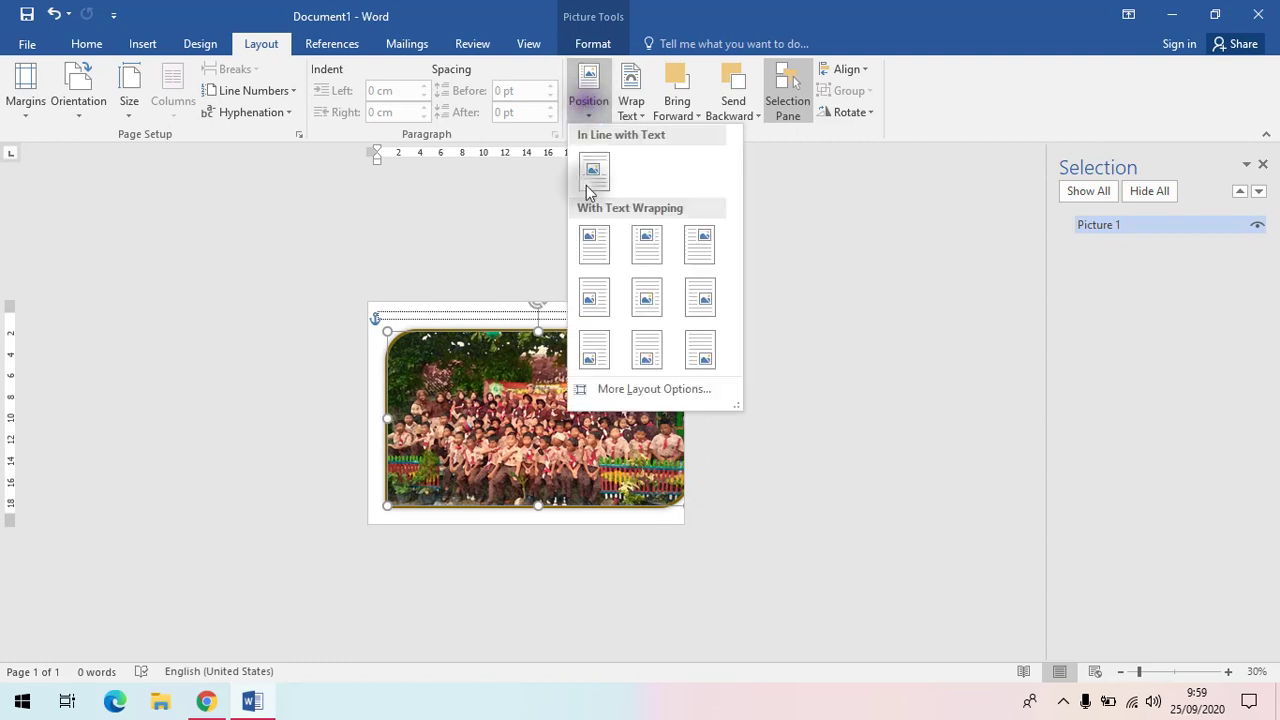
pyautogui.click(645, 315)
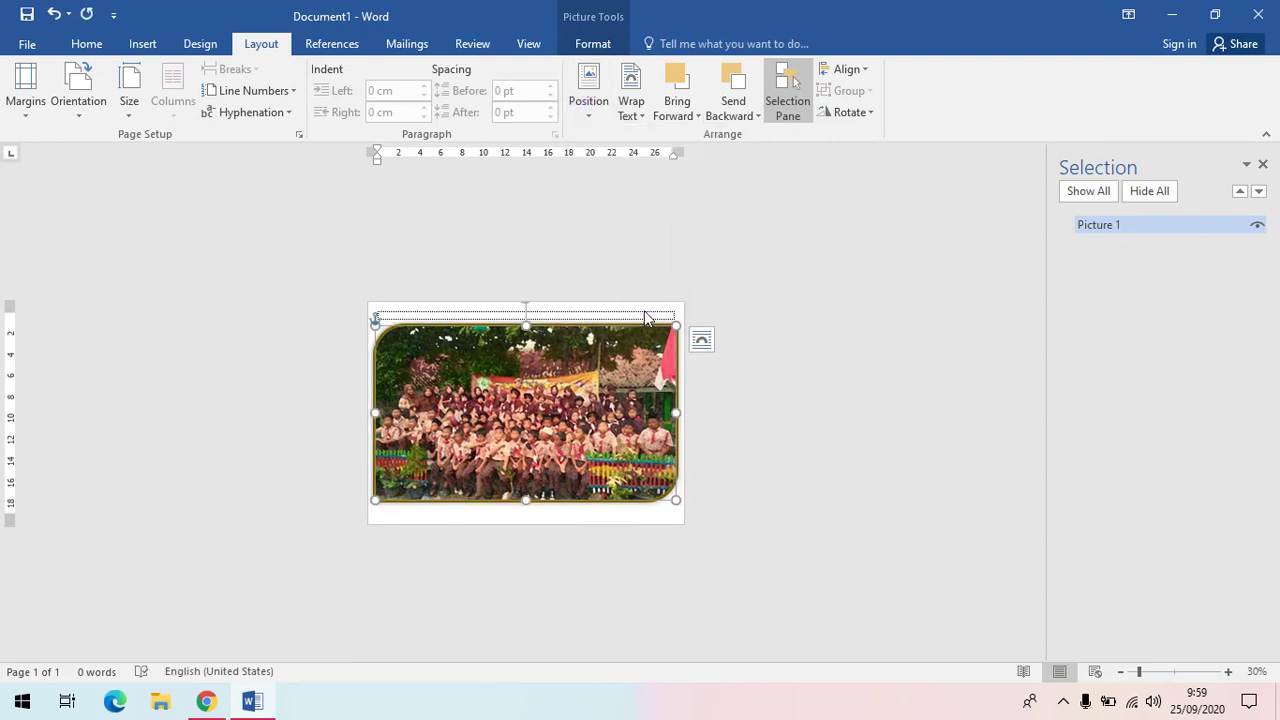
pyautogui.click(672, 328)
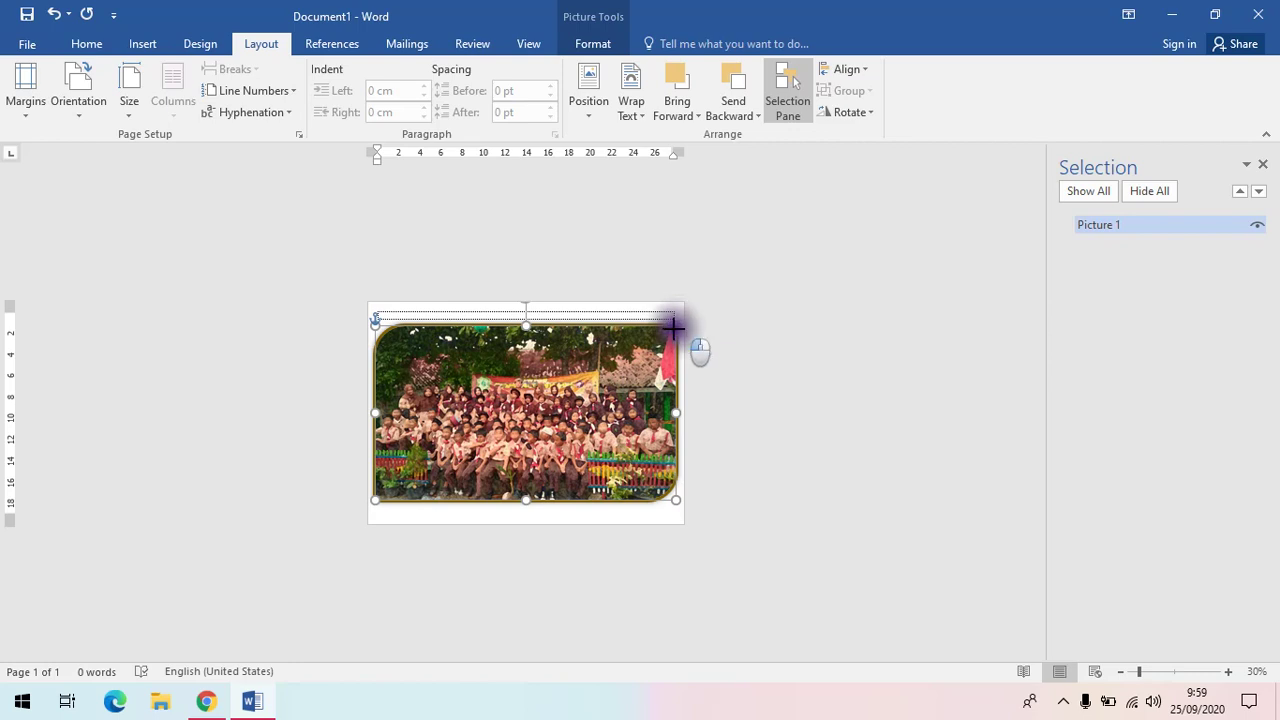
pyautogui.moveTo(672, 328); pyautogui.dragTo(671, 327)
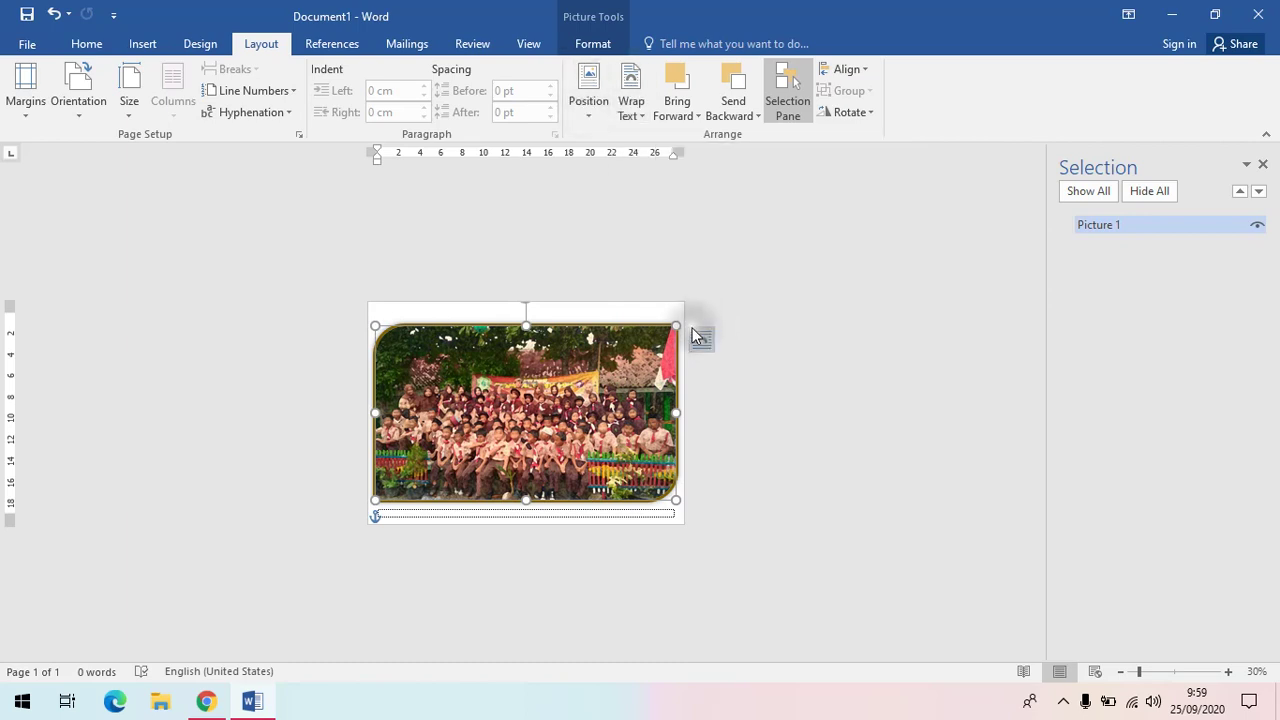
pyautogui.moveTo(677, 325); pyautogui.dragTo(666, 325)
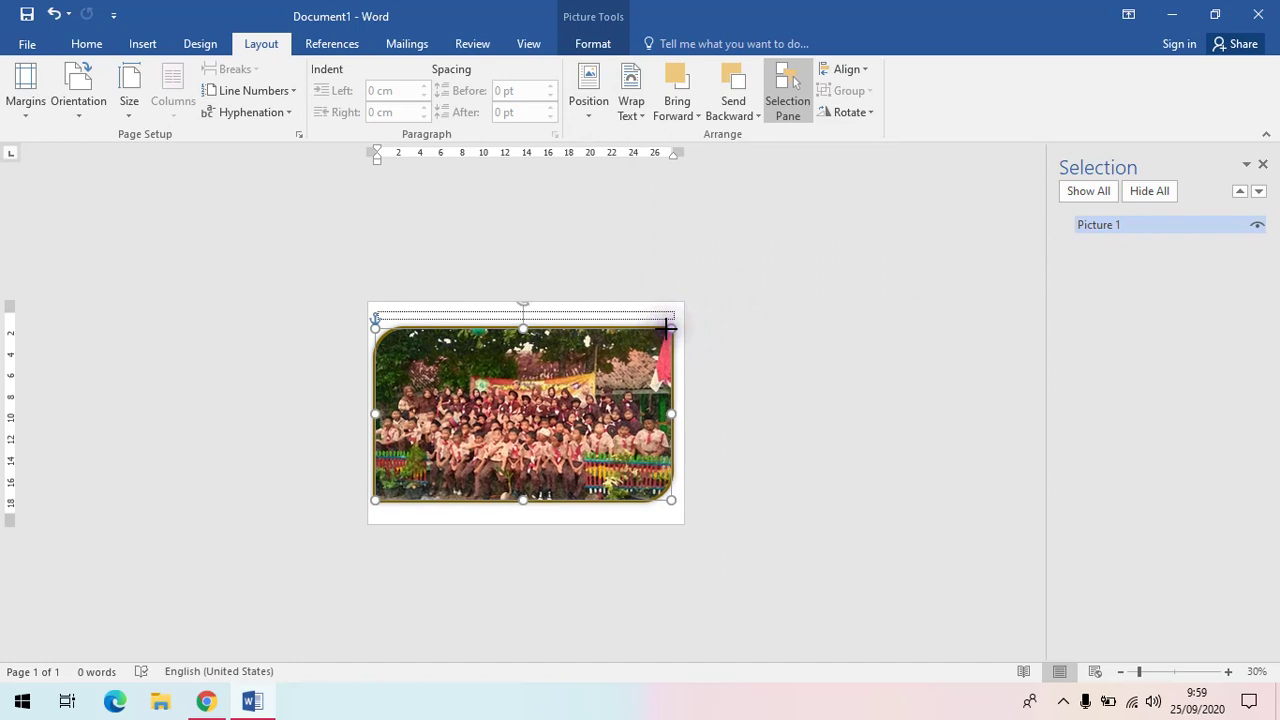
# Step: Shrink the group photo slightly from its upper-right corner and position it in the middle center of the page with square text wrapping
pyautogui.click(665, 336)
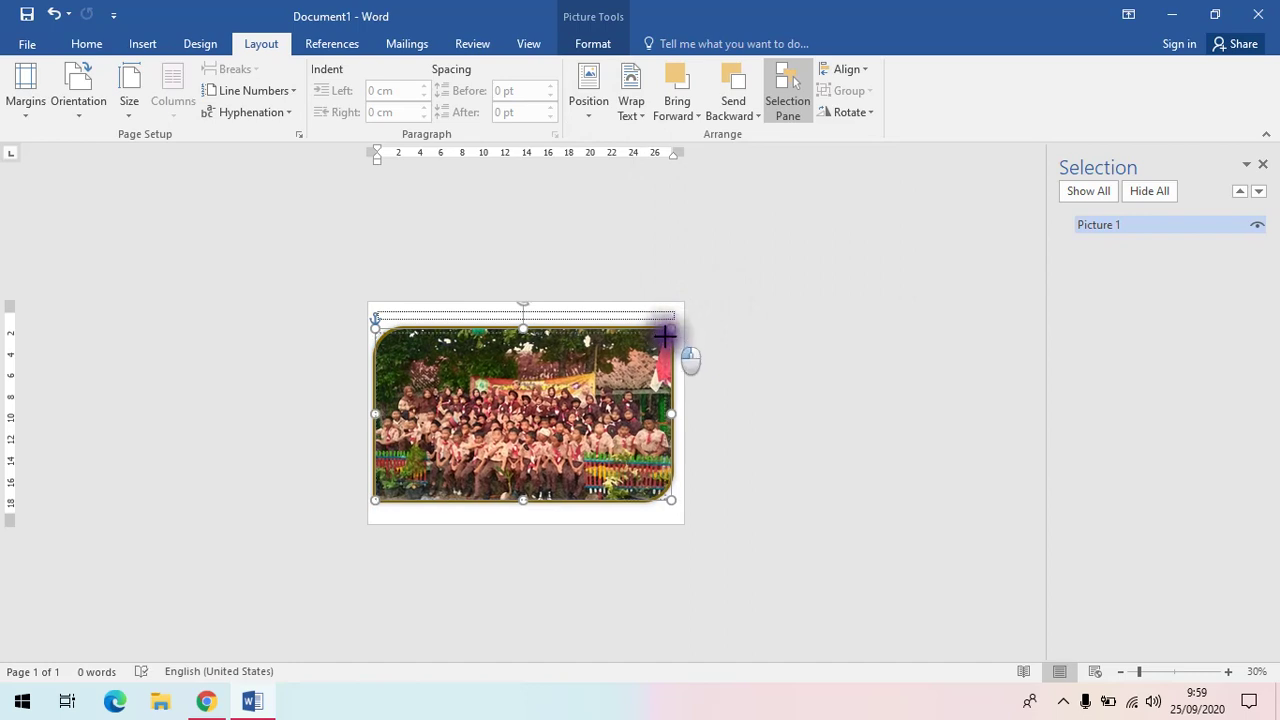
pyautogui.moveTo(665, 336); pyautogui.dragTo(665, 338)
pyautogui.click(588, 95)
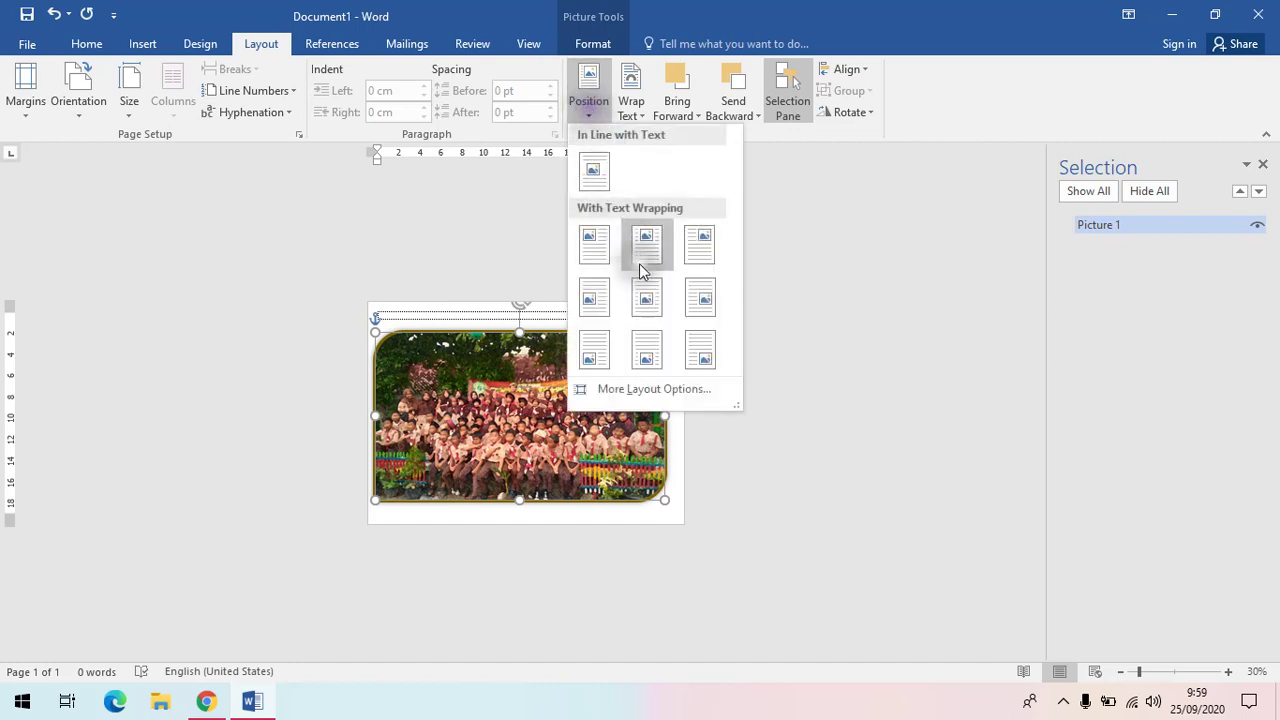
pyautogui.click(650, 298)
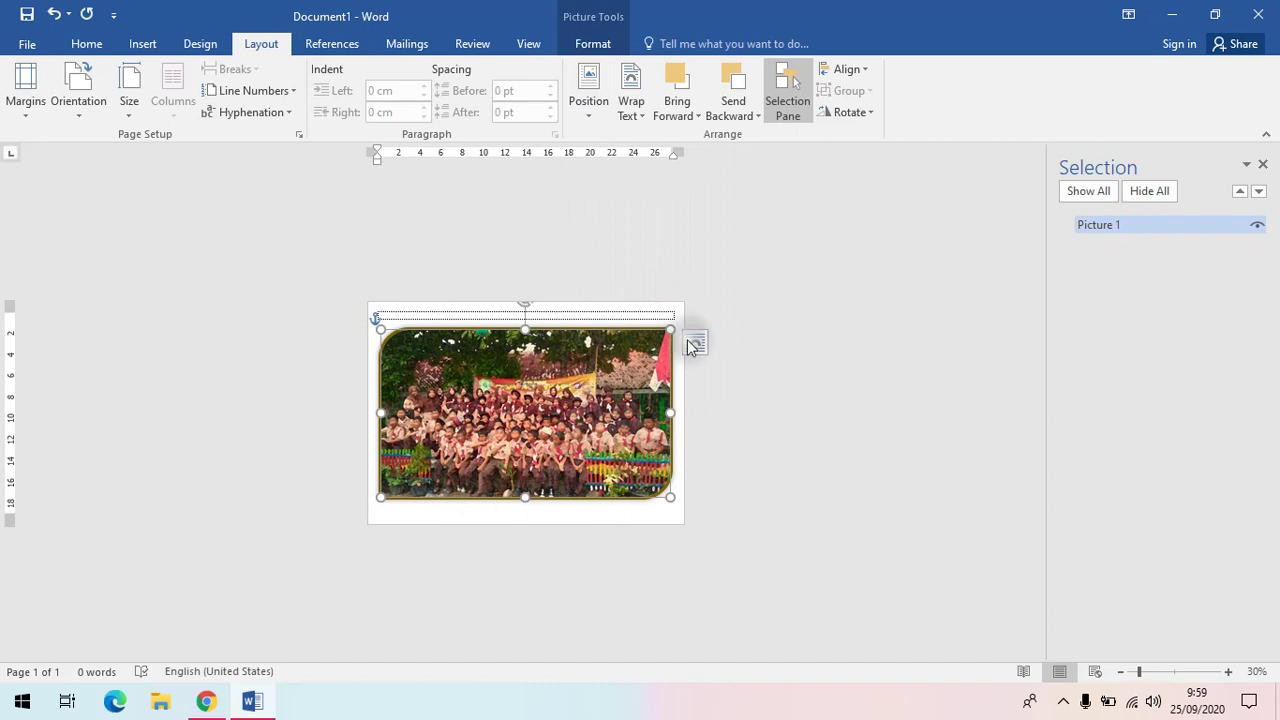
pyautogui.click(588, 120)
pyautogui.click(588, 120)
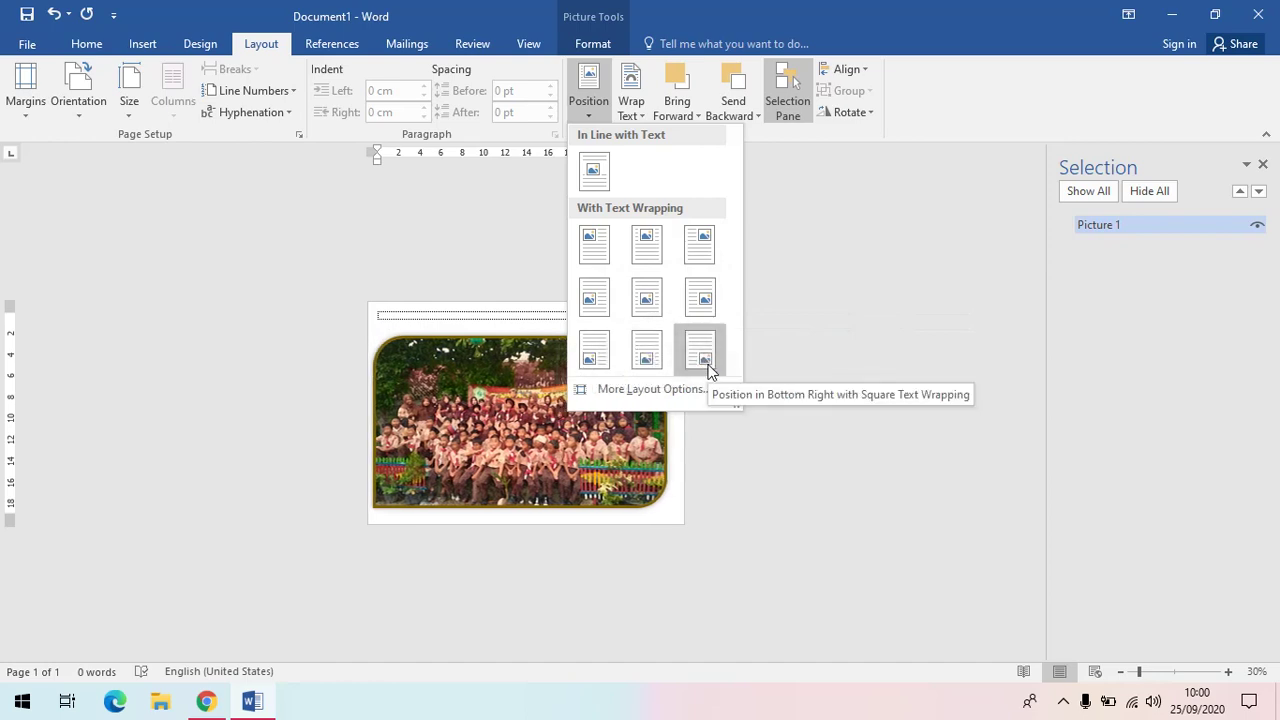
pyautogui.click(653, 305)
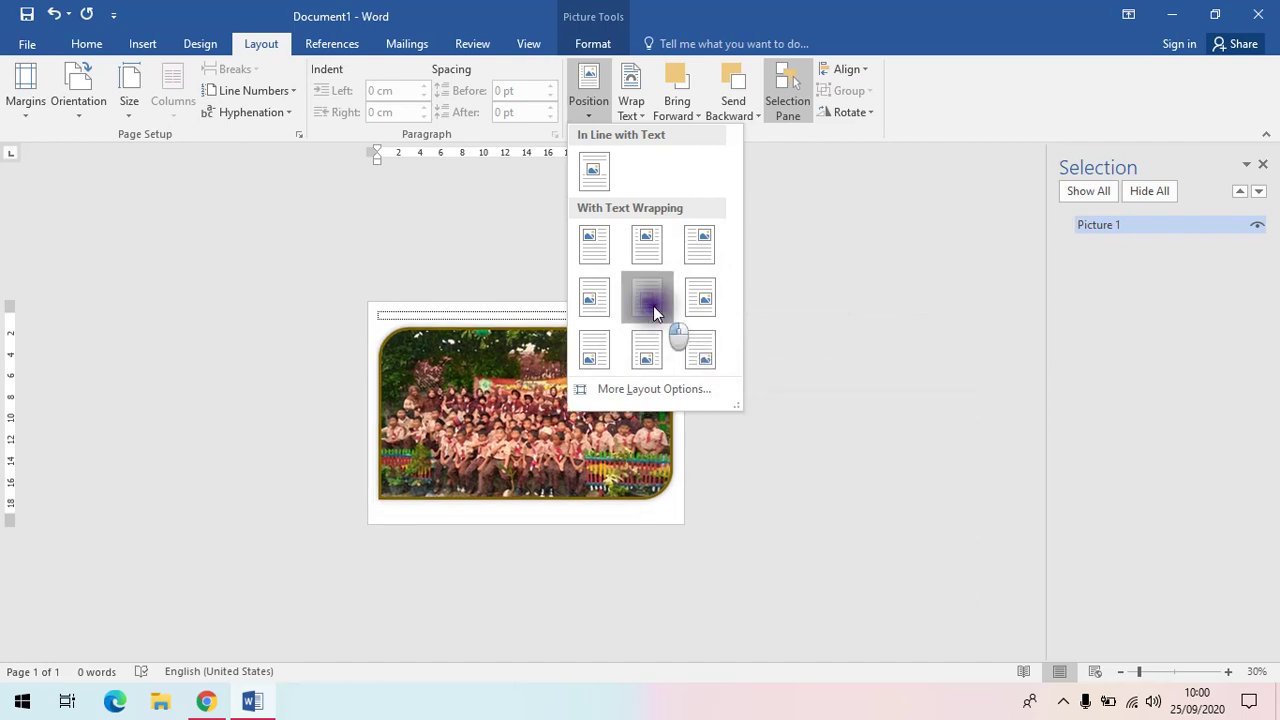
# Step: Try placing the group photo by hand along the page's center and margin alignment guides
pyautogui.click(555, 429)
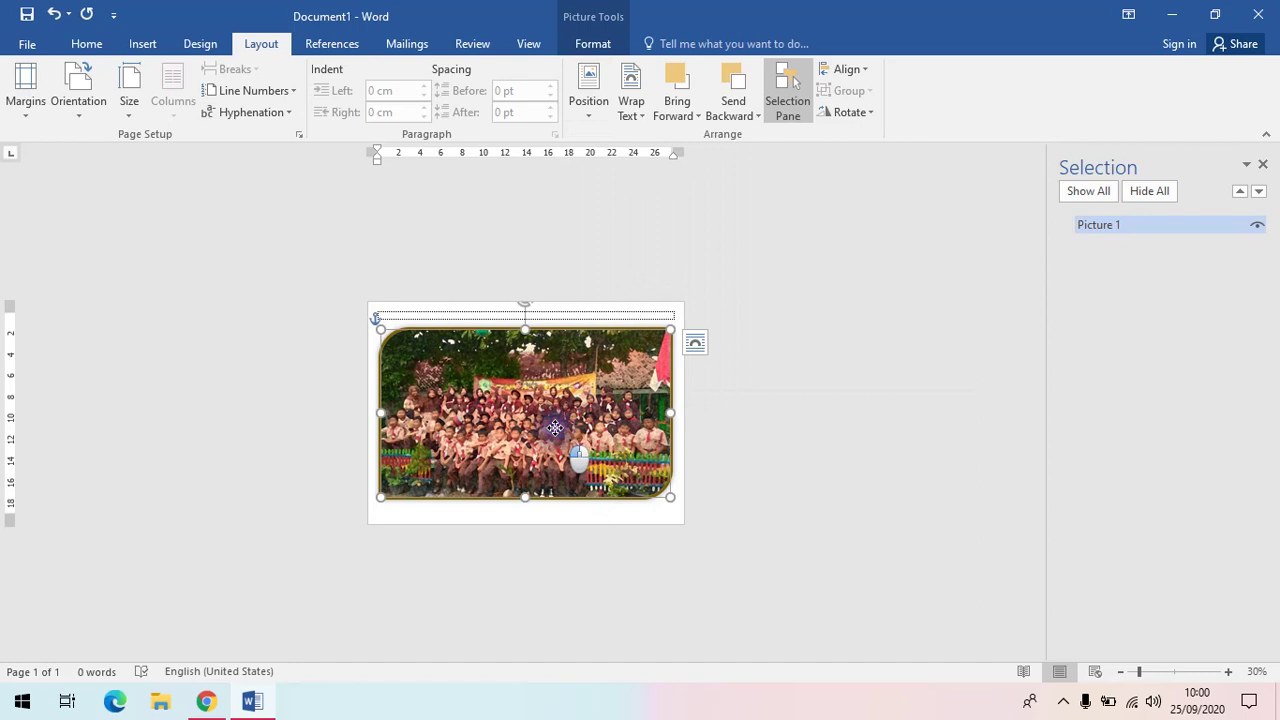
pyautogui.moveTo(555, 429); pyautogui.dragTo(558, 422)
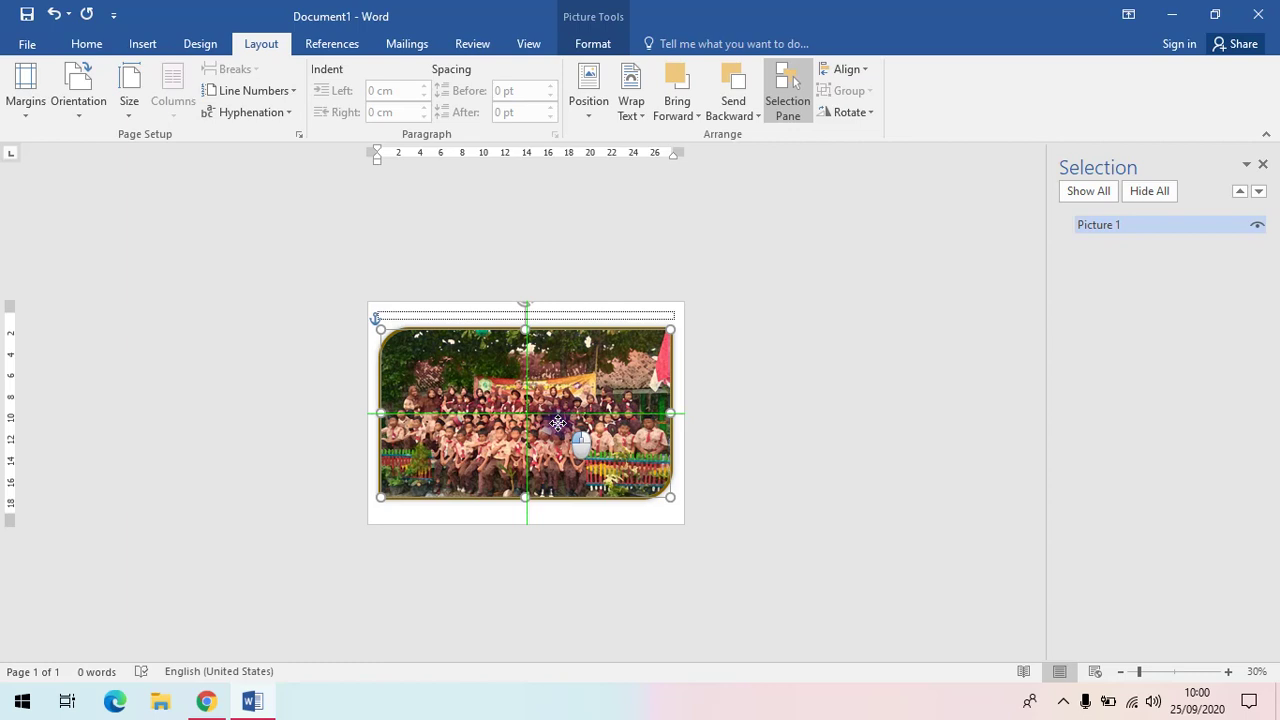
pyautogui.moveTo(557, 423); pyautogui.dragTo(570, 426)
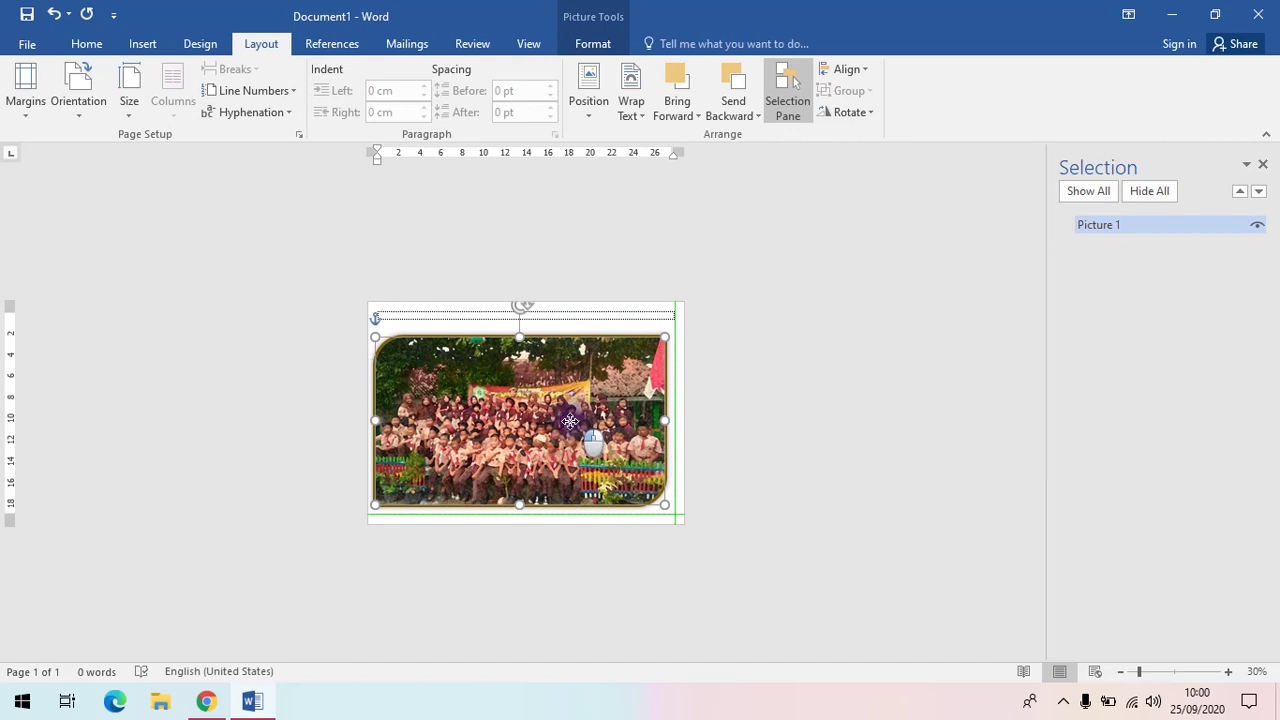
pyautogui.moveTo(570, 420)
pyautogui.mouseDown()
pyautogui.moveTo(585, 436)
pyautogui.moveTo(564, 442)
pyautogui.moveTo(576, 439)
pyautogui.mouseUp()
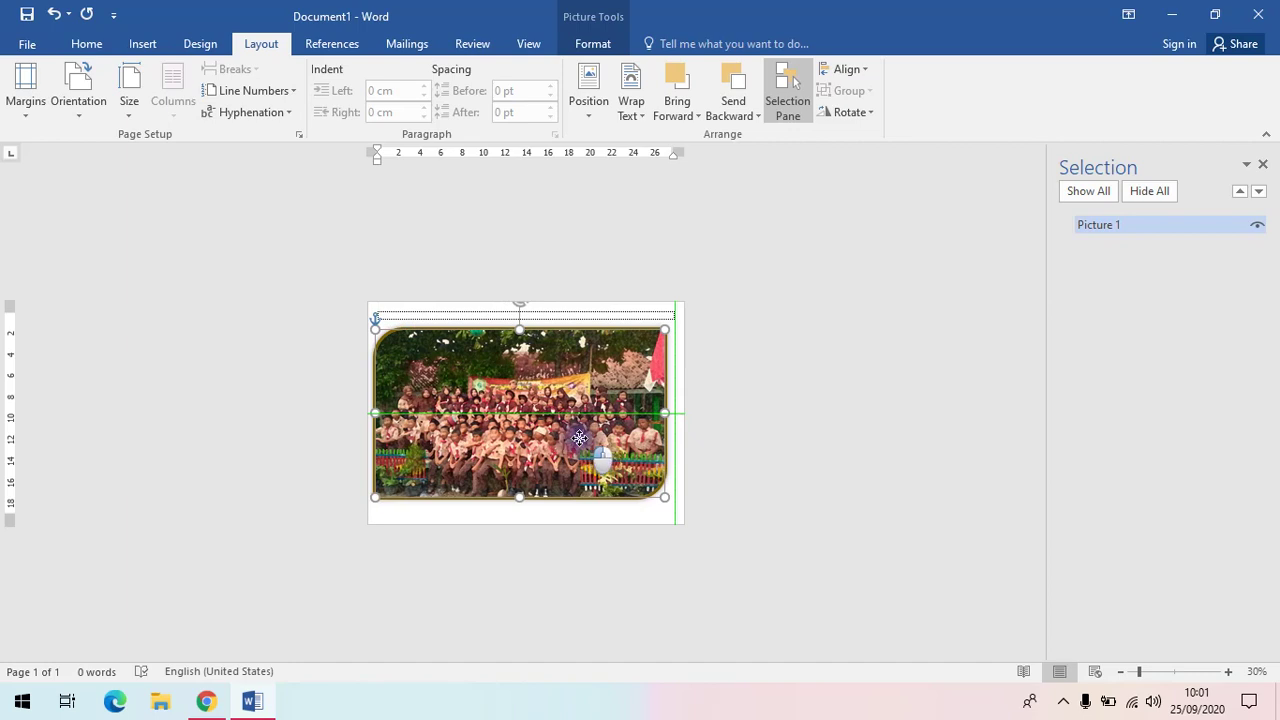
pyautogui.moveTo(580, 437); pyautogui.dragTo(590, 437)
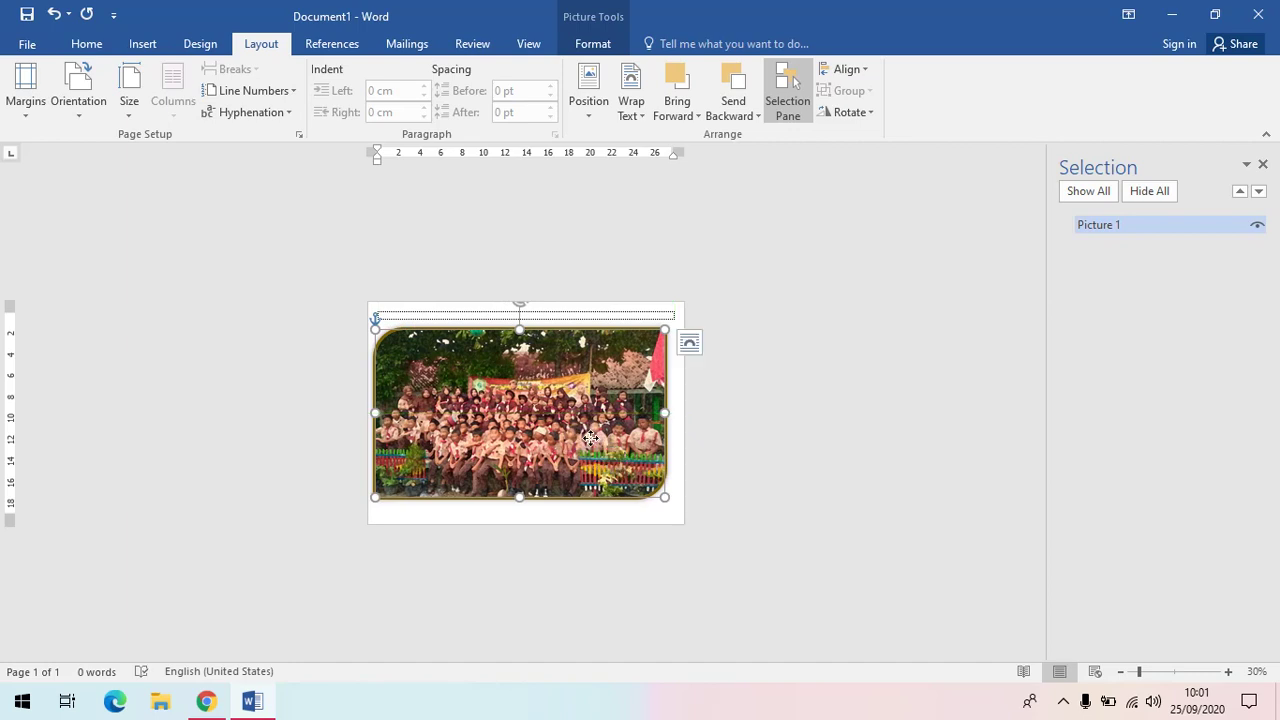
# Step: Open the group photo's layout options, then return it to the middle center of the page with square text wrapping
pyautogui.click(690, 343)
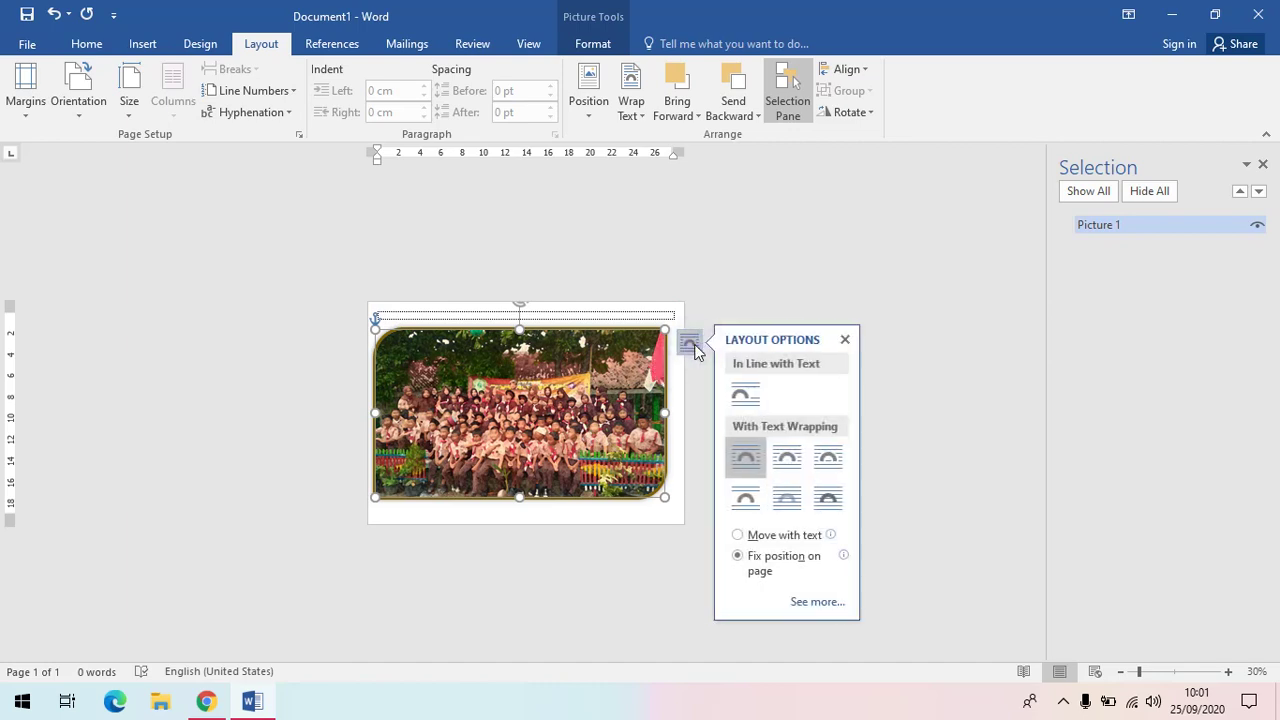
pyautogui.click(588, 128)
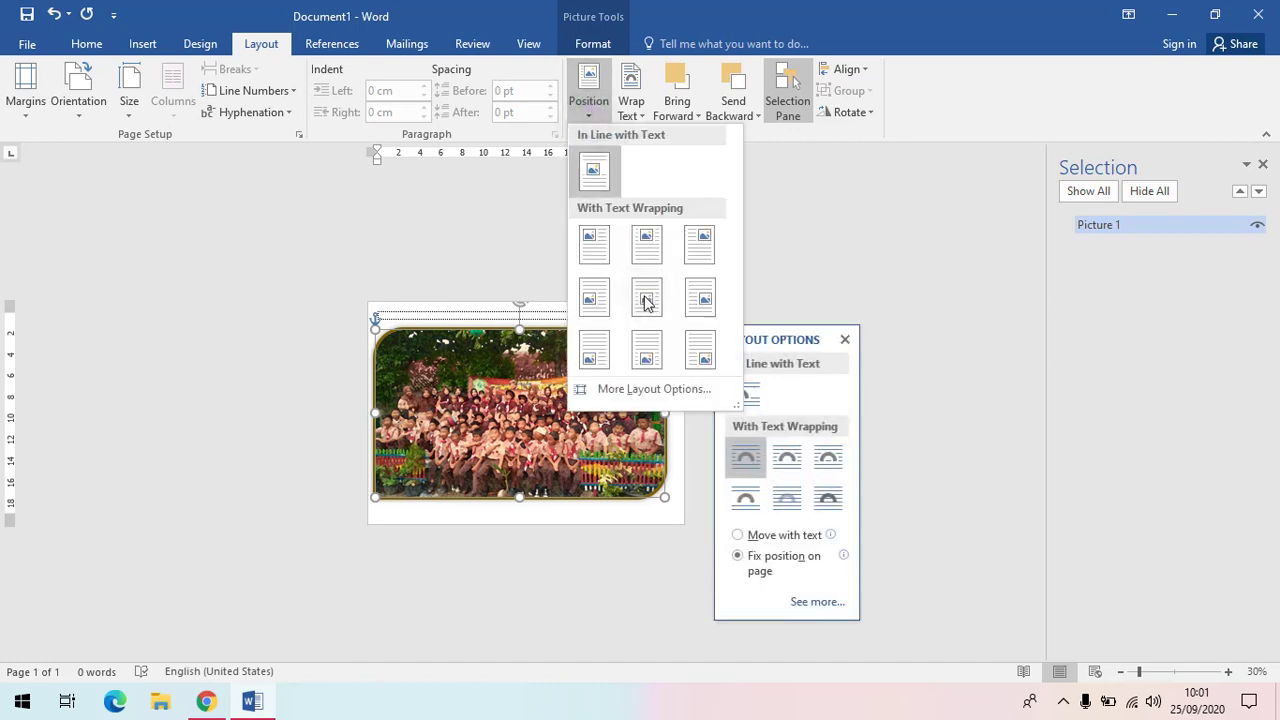
pyautogui.click(645, 302)
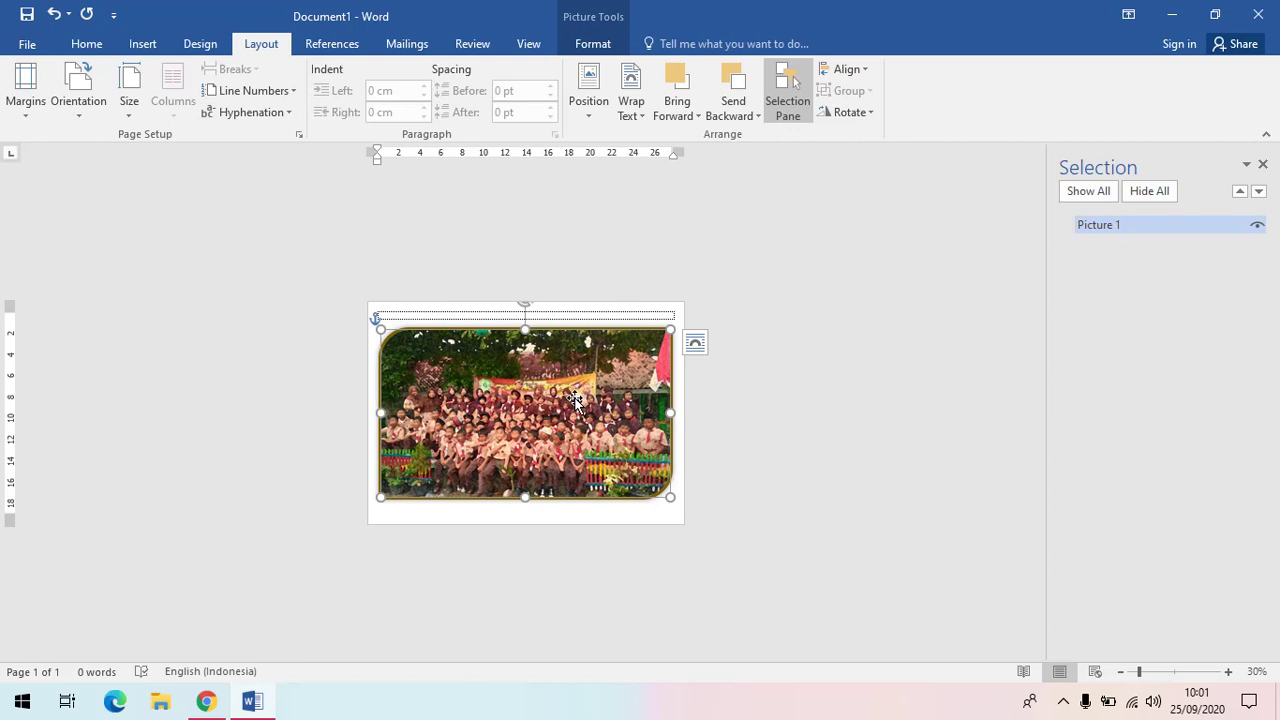
# Step: Insert WordArt in the plain black style at the empty paragraph above the photo, with the text "KEGIATAN PRAMUKA"
pyautogui.click(447, 310)
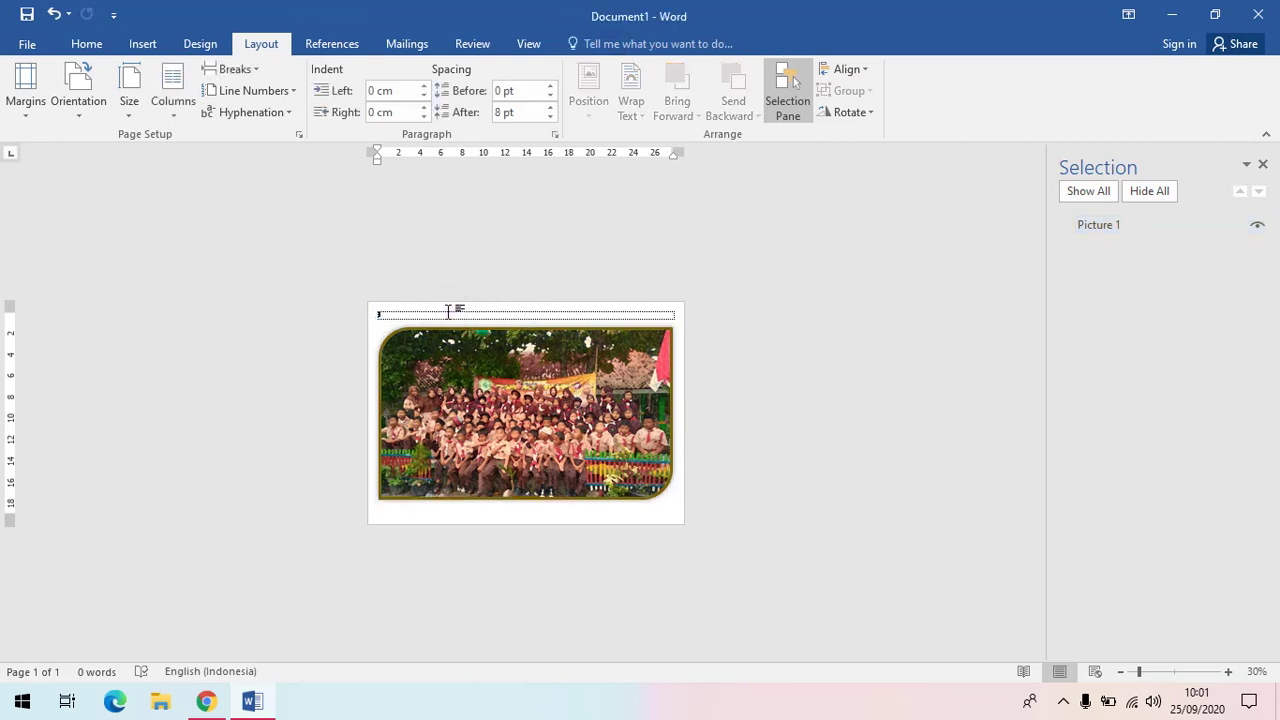
pyautogui.click(86, 44)
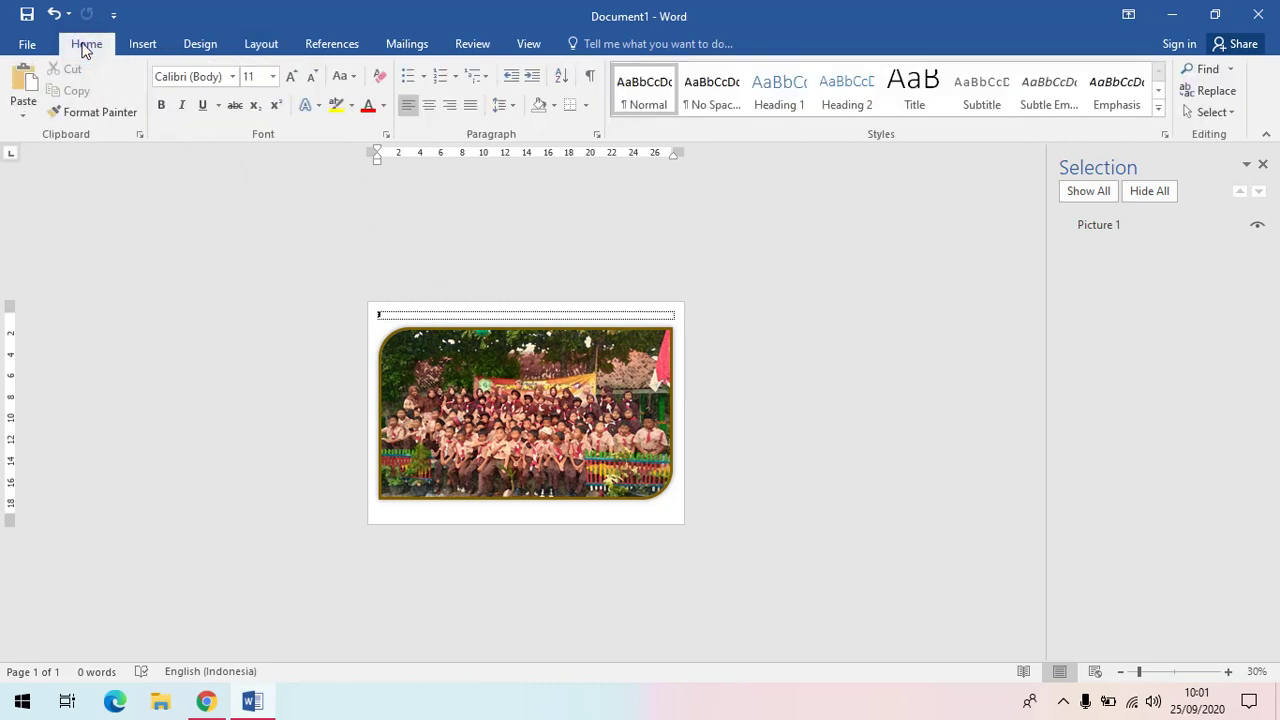
pyautogui.click(140, 45)
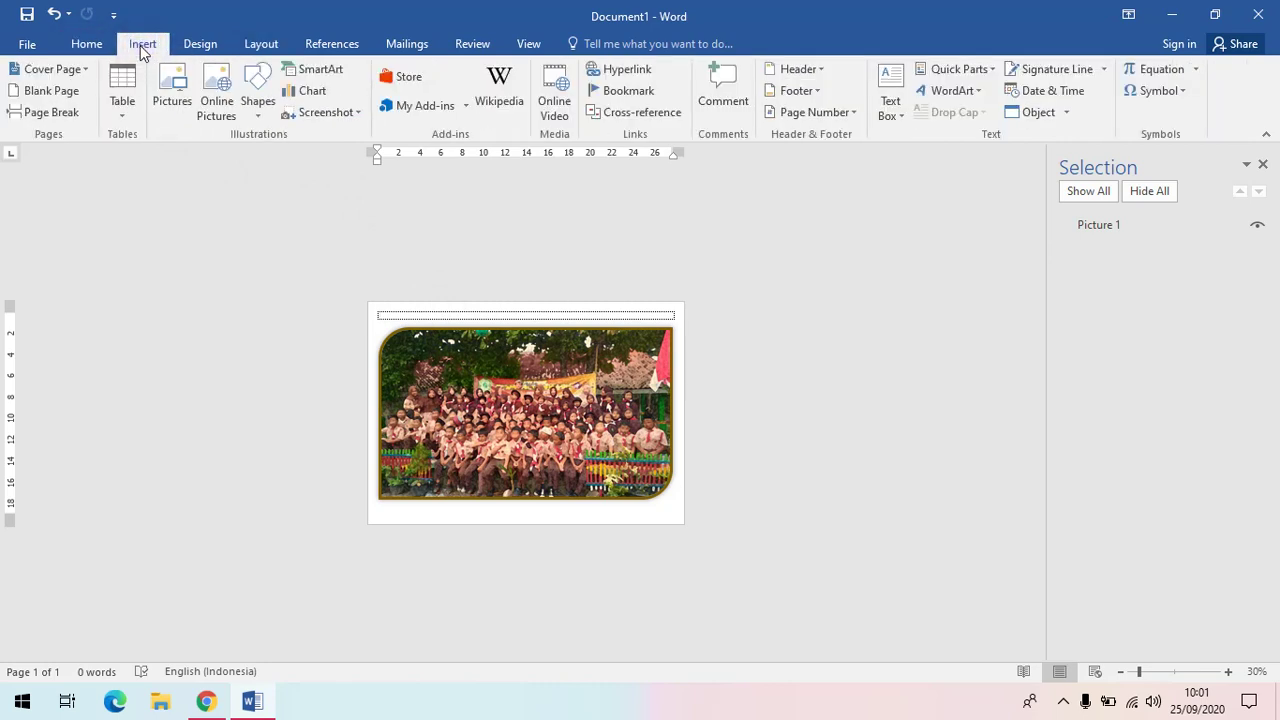
pyautogui.click(968, 93)
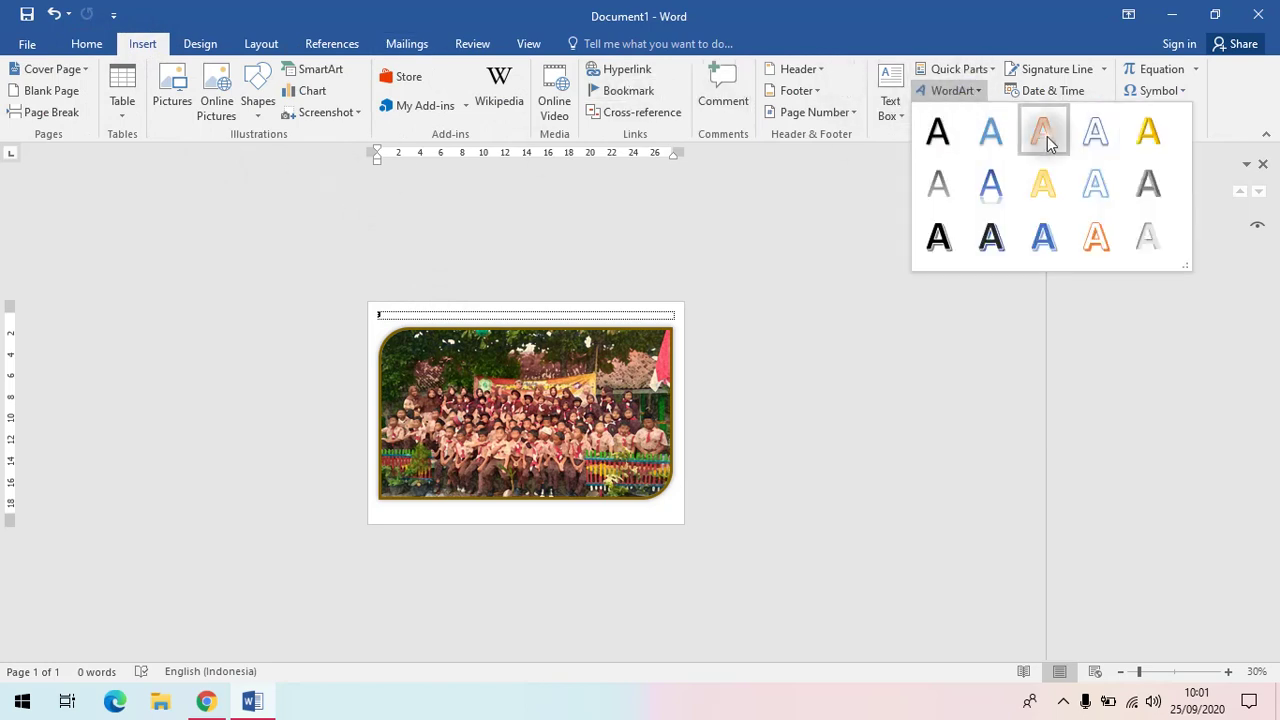
pyautogui.click(938, 131)
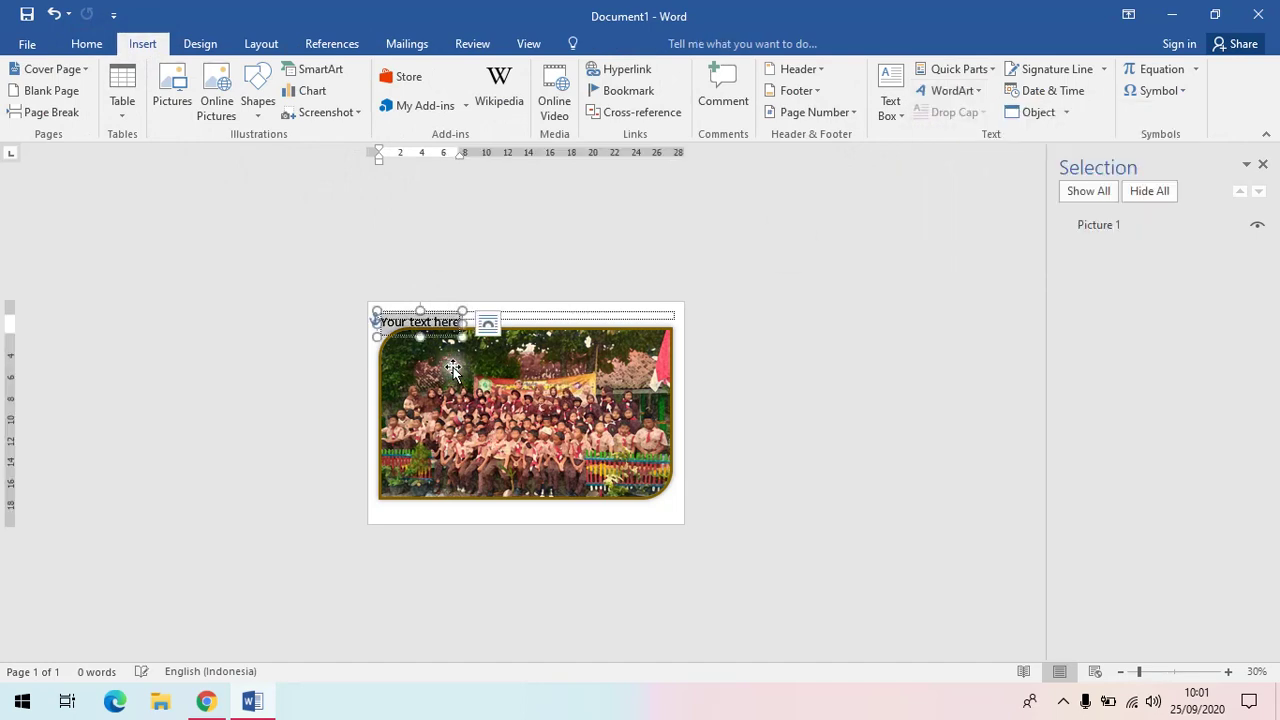
pyautogui.write('KEGIA')
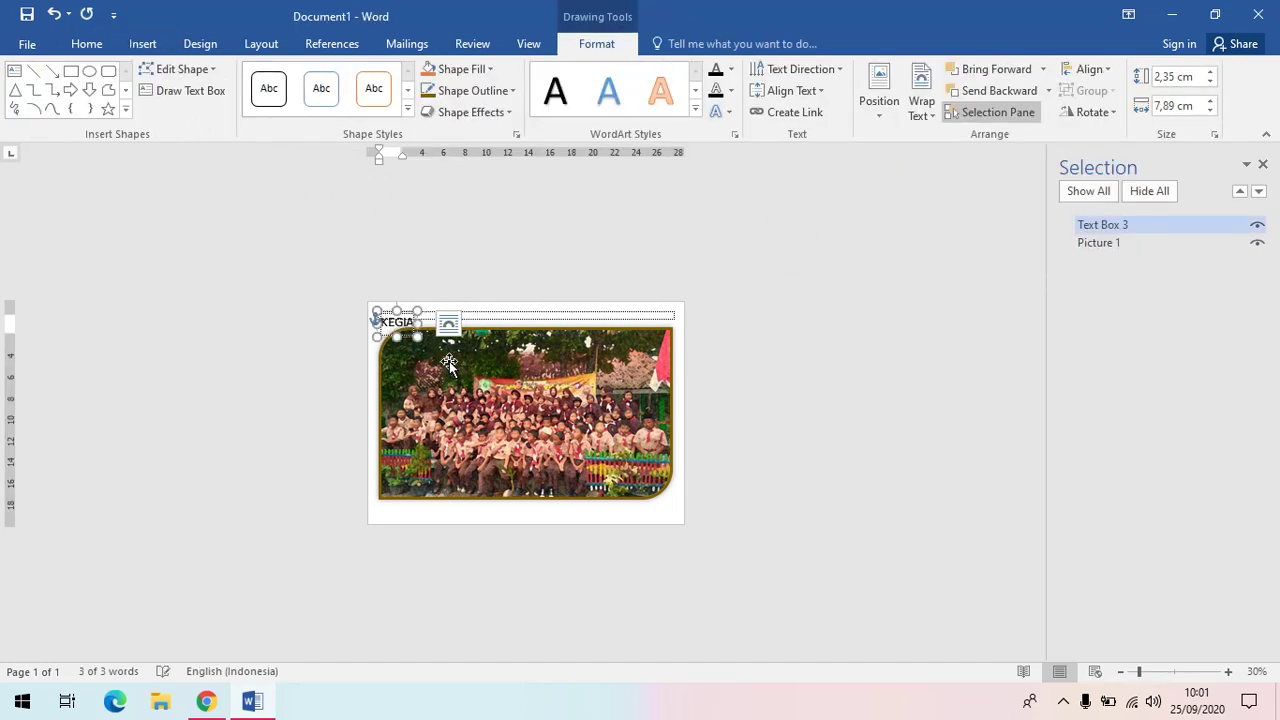
pyautogui.write('TAN PRAMU')
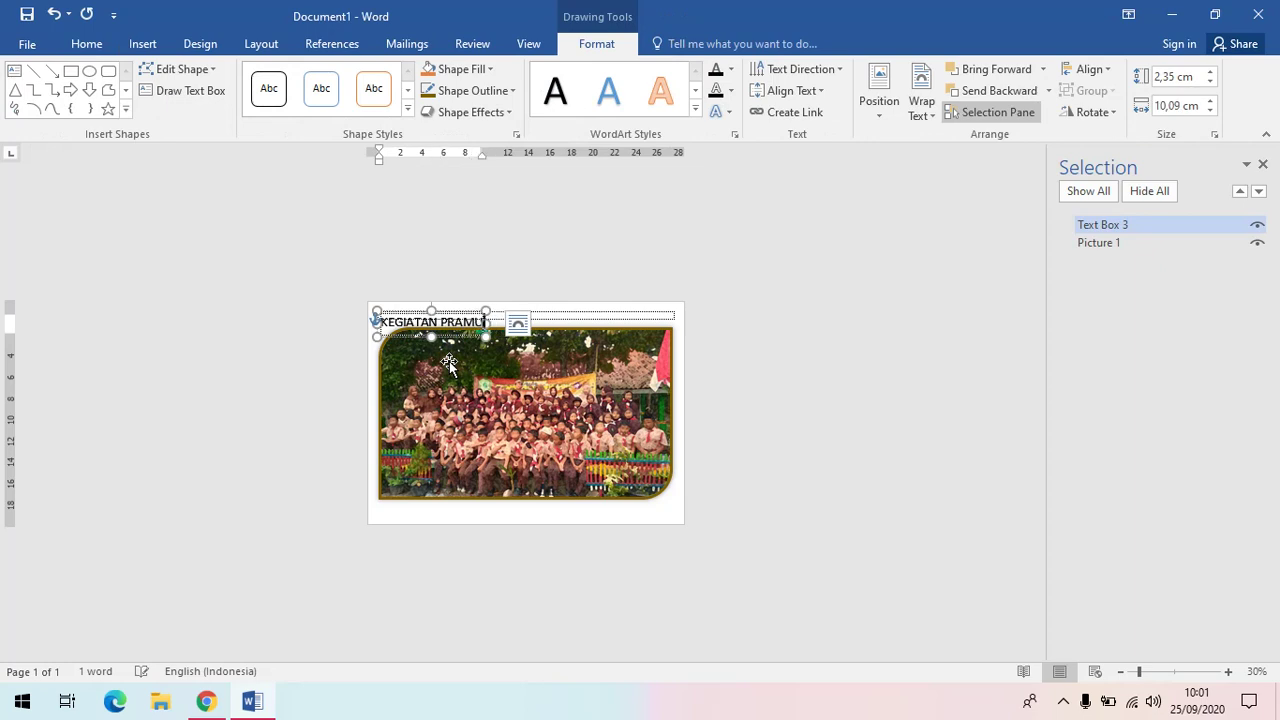
pyautogui.write('KA')
# Step: Move the WordArt title onto the middle of the group photo and set its text fill to white
pyautogui.hotkey('ctrl', 'a')
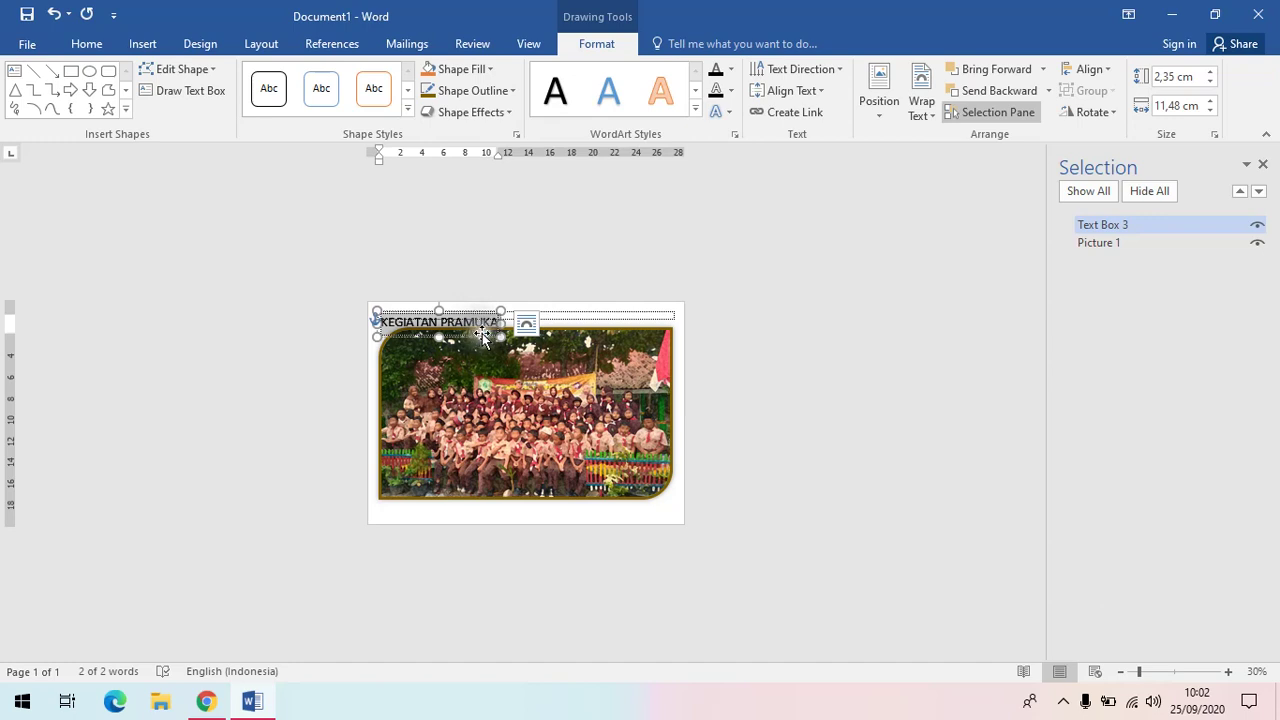
pyautogui.click(483, 337)
pyautogui.moveTo(483, 337); pyautogui.dragTo(557, 427)
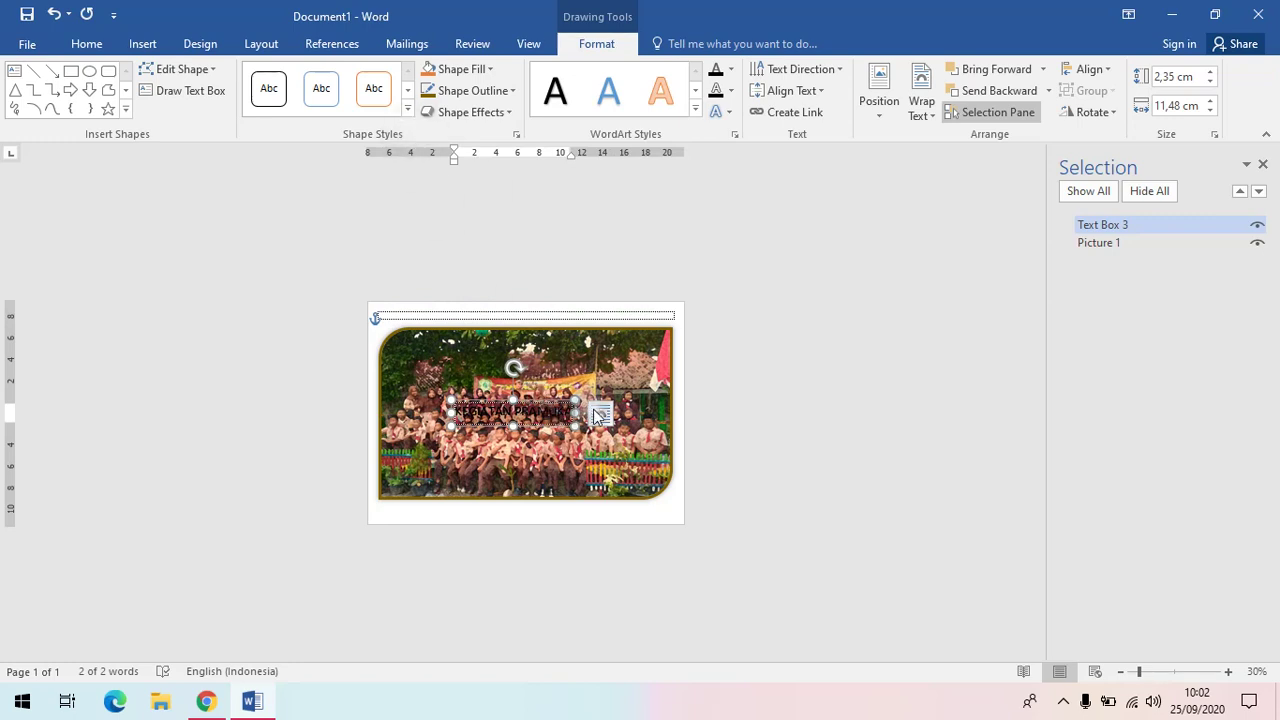
pyautogui.click(731, 71)
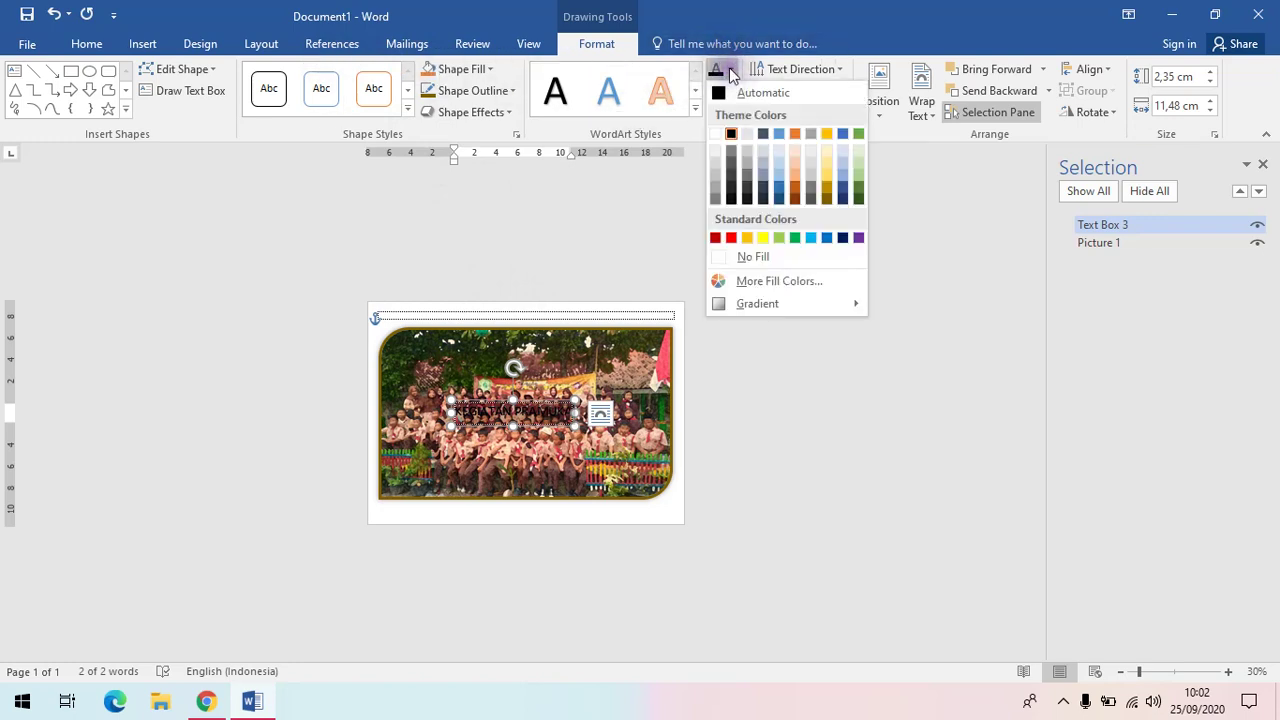
pyautogui.click(715, 134)
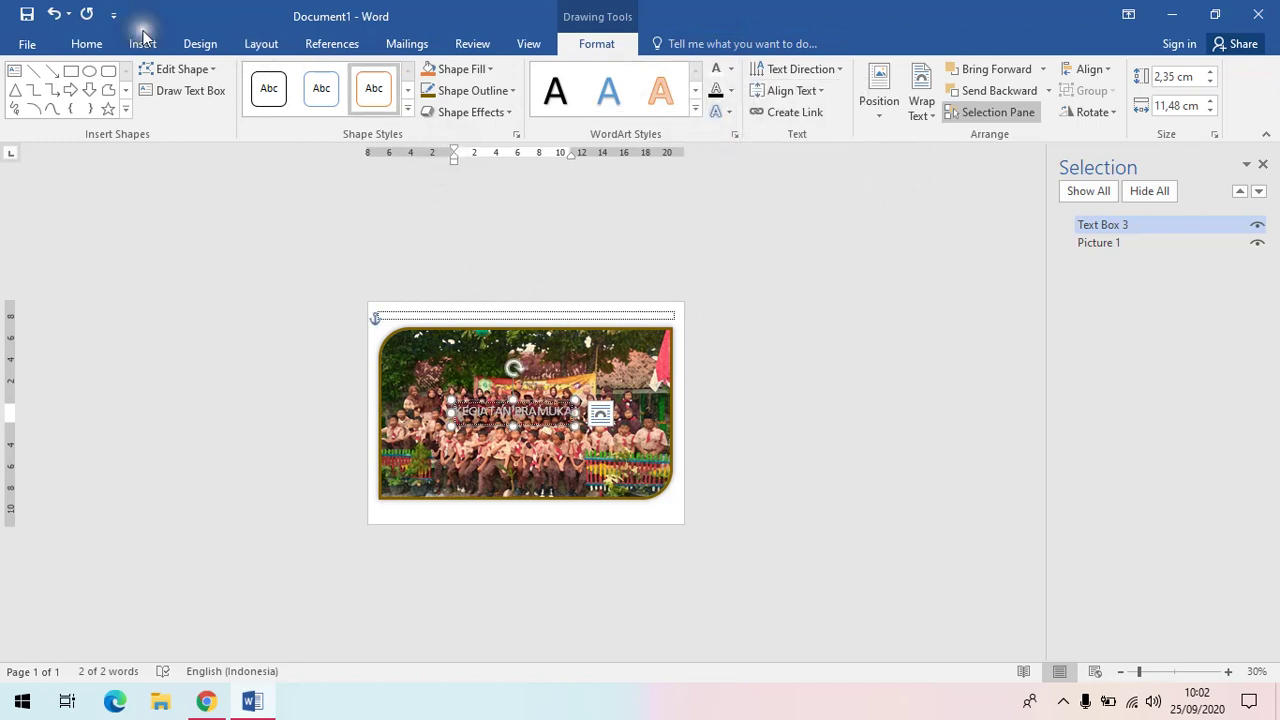
# Step: Set the WordArt title's font to Bulletto Killa and change its case to Capitalize Each Word
pyautogui.click(90, 43)
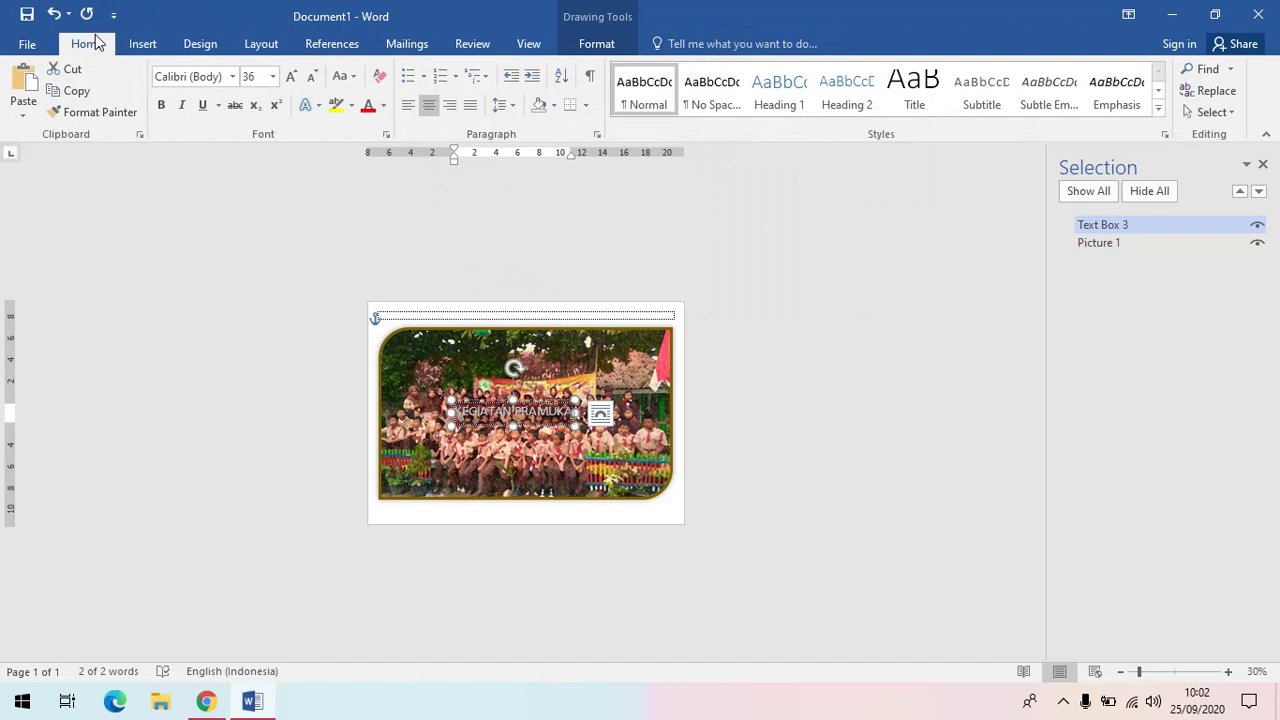
pyautogui.click(240, 77)
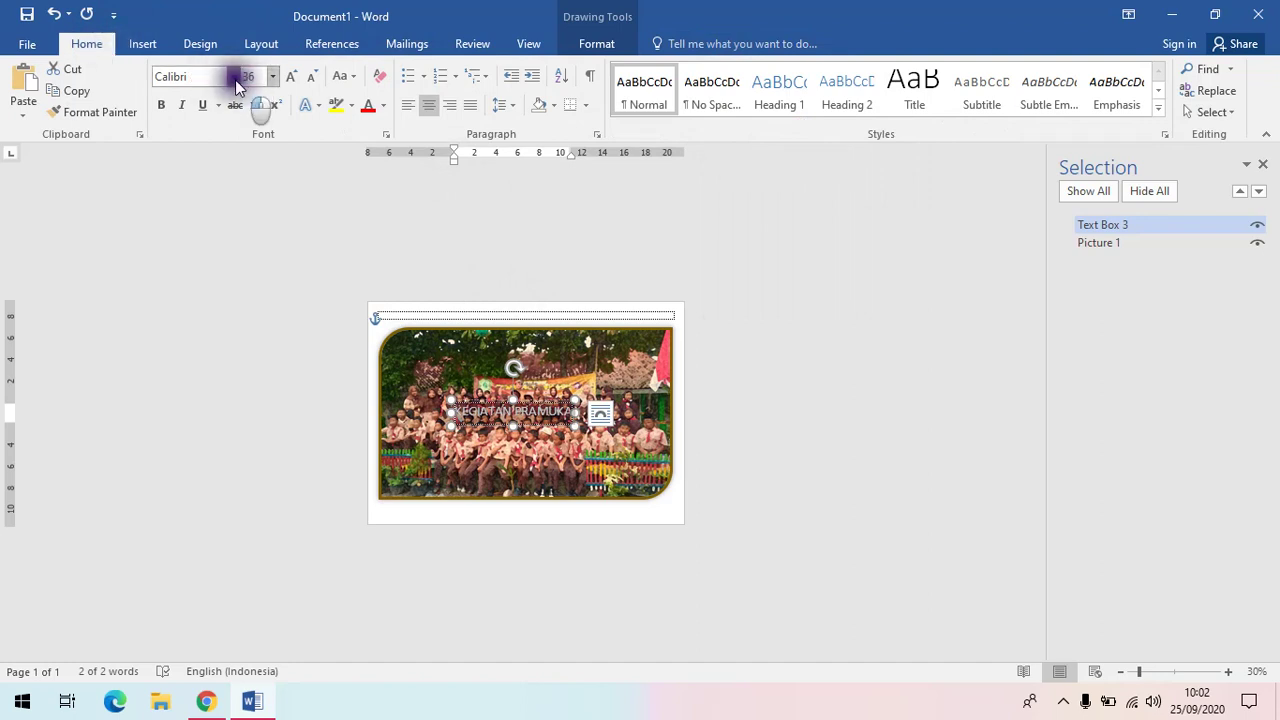
pyautogui.click(233, 77)
pyautogui.click(235, 79)
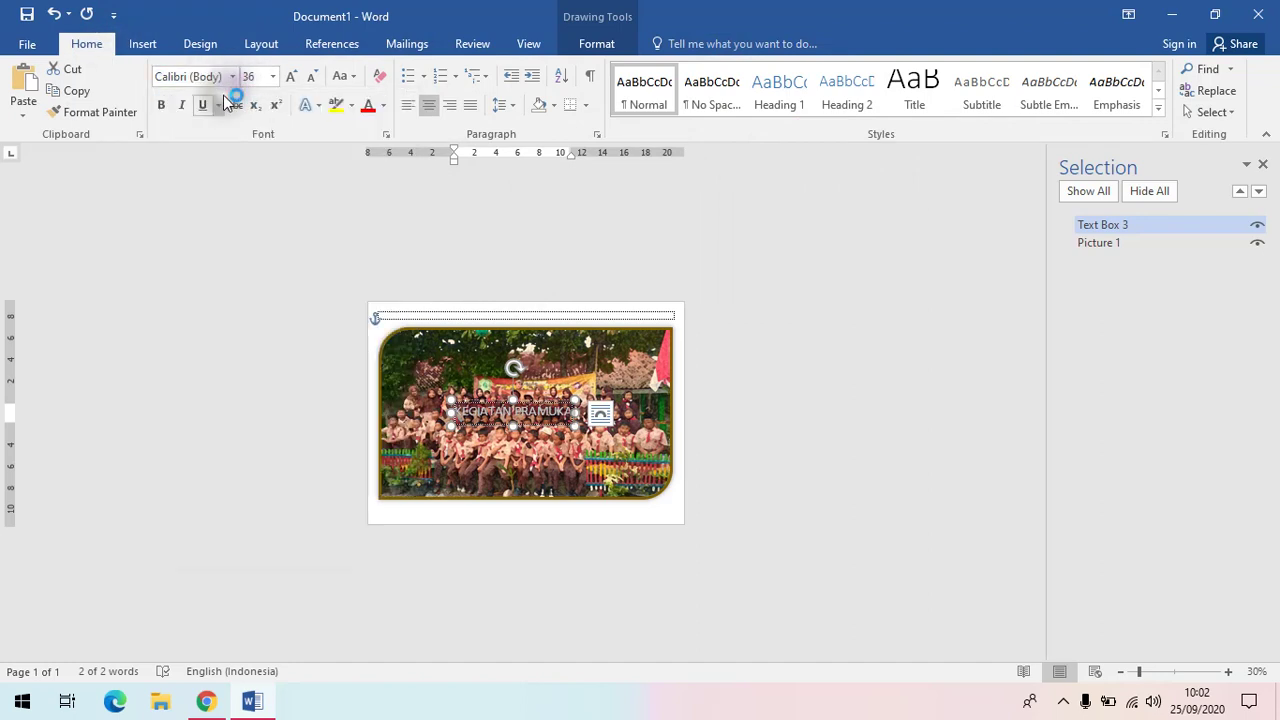
pyautogui.click(232, 77)
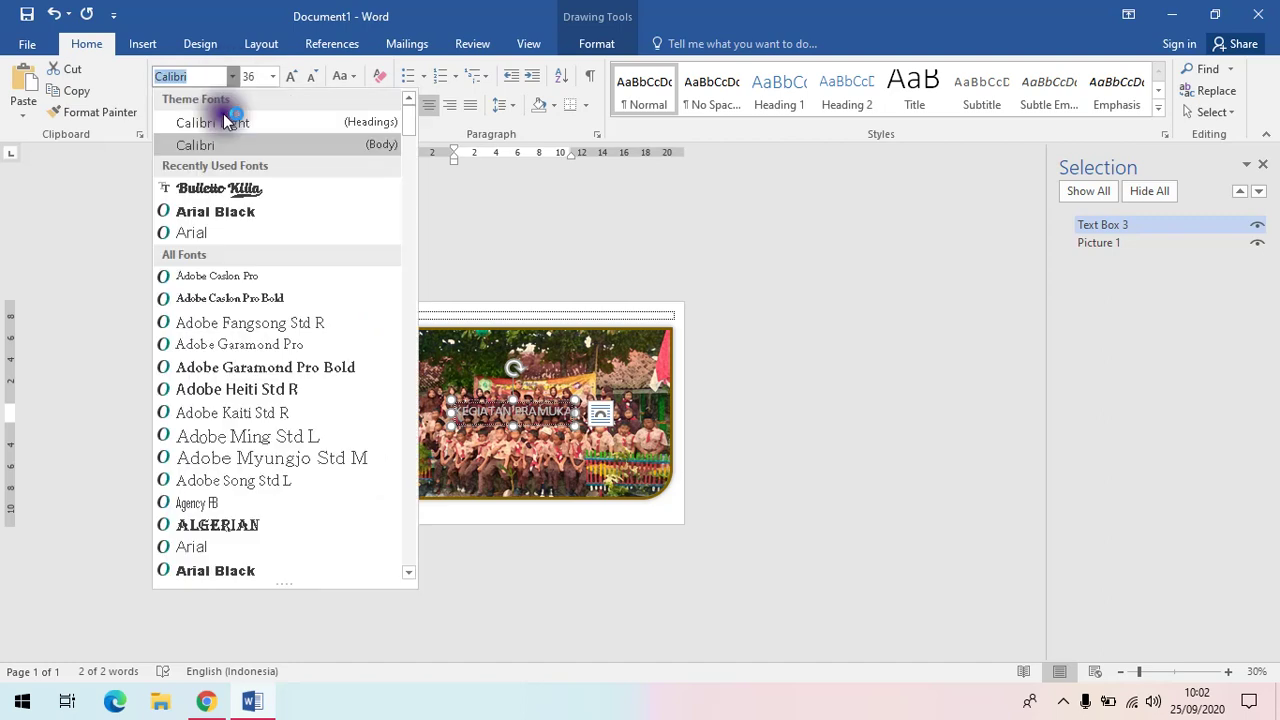
pyautogui.click(228, 192)
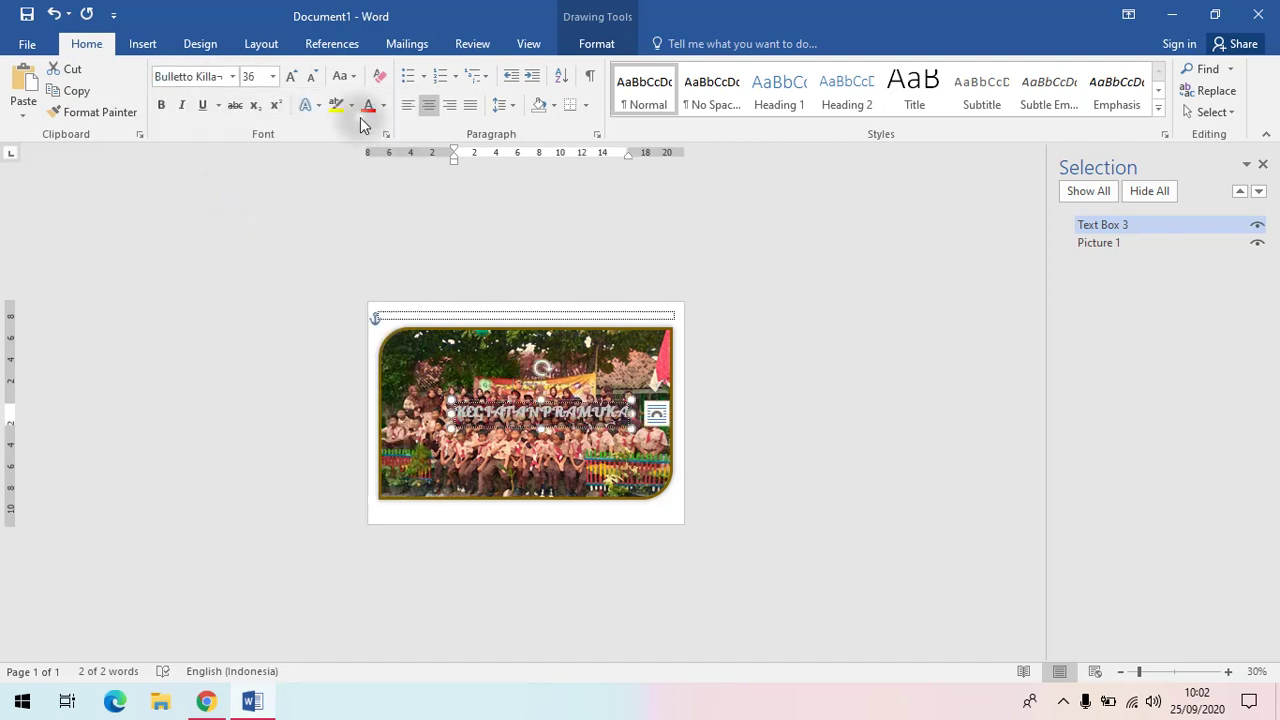
pyautogui.click(352, 76)
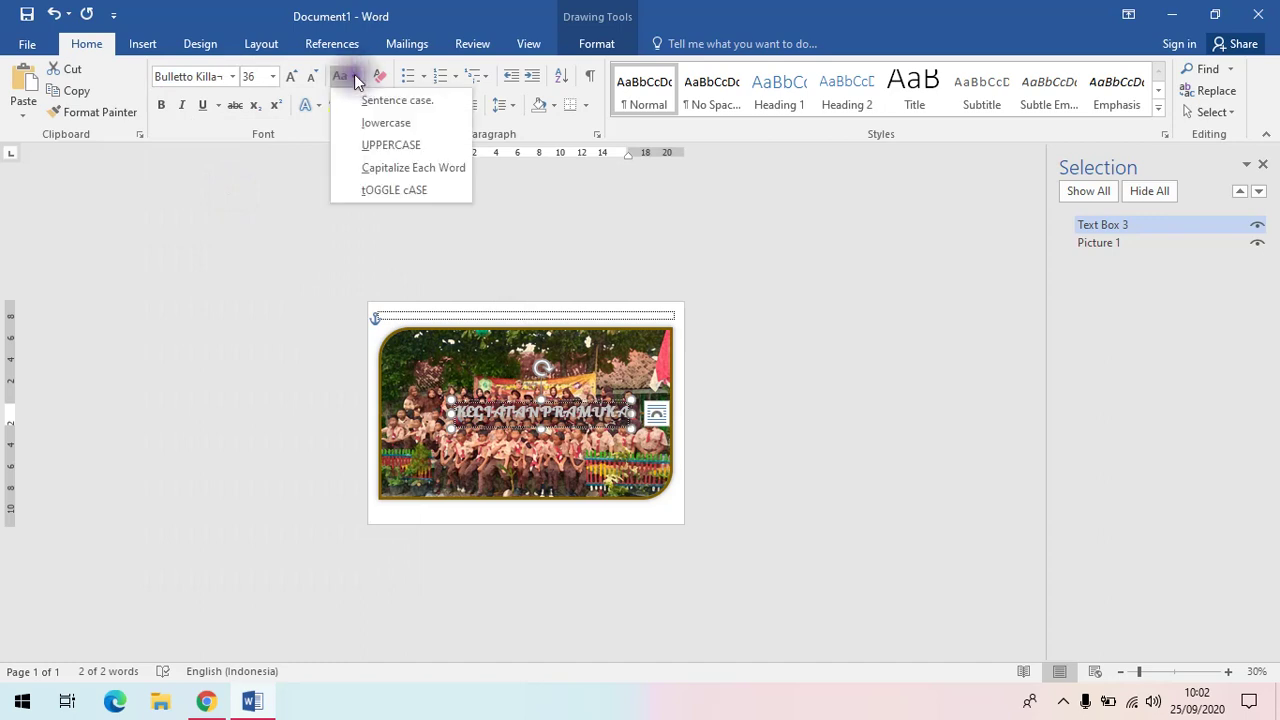
pyautogui.click(373, 170)
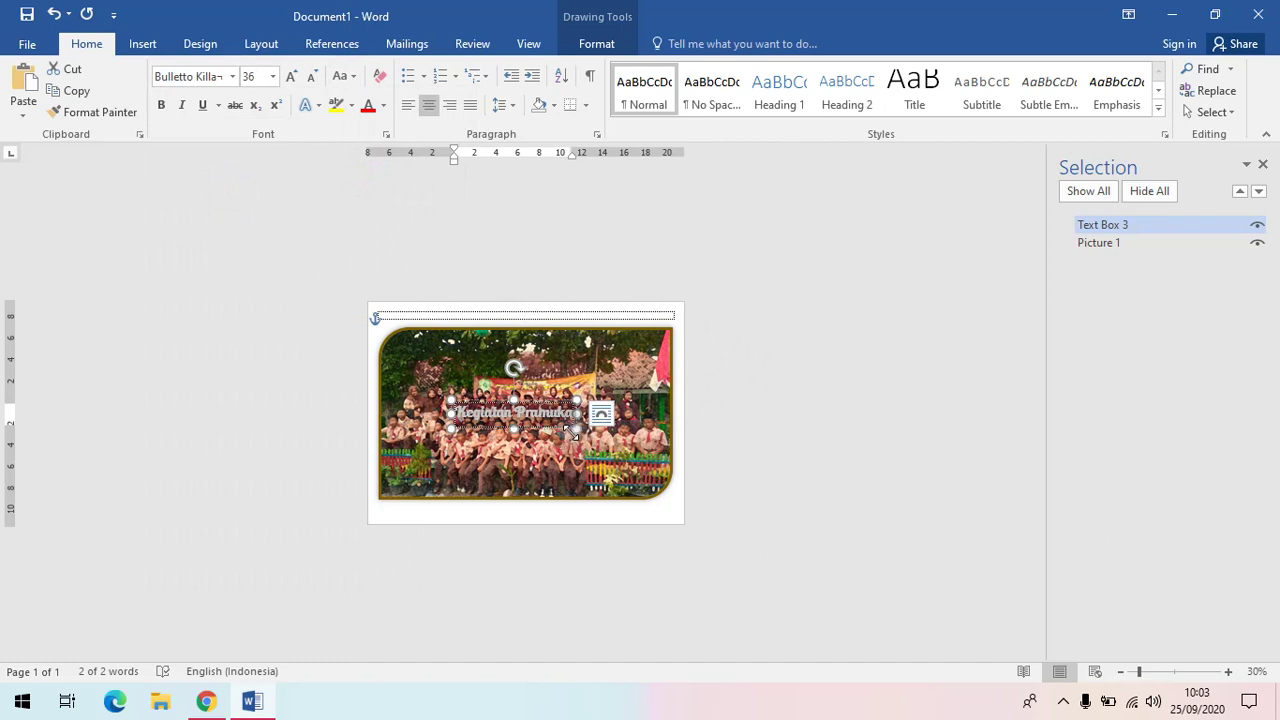
# Step: Resize the WordArt box to about 13.84 by 4.2 cm and position it in the bottom center of the page with square text wrapping
pyautogui.moveTo(577, 430); pyautogui.dragTo(569, 509)
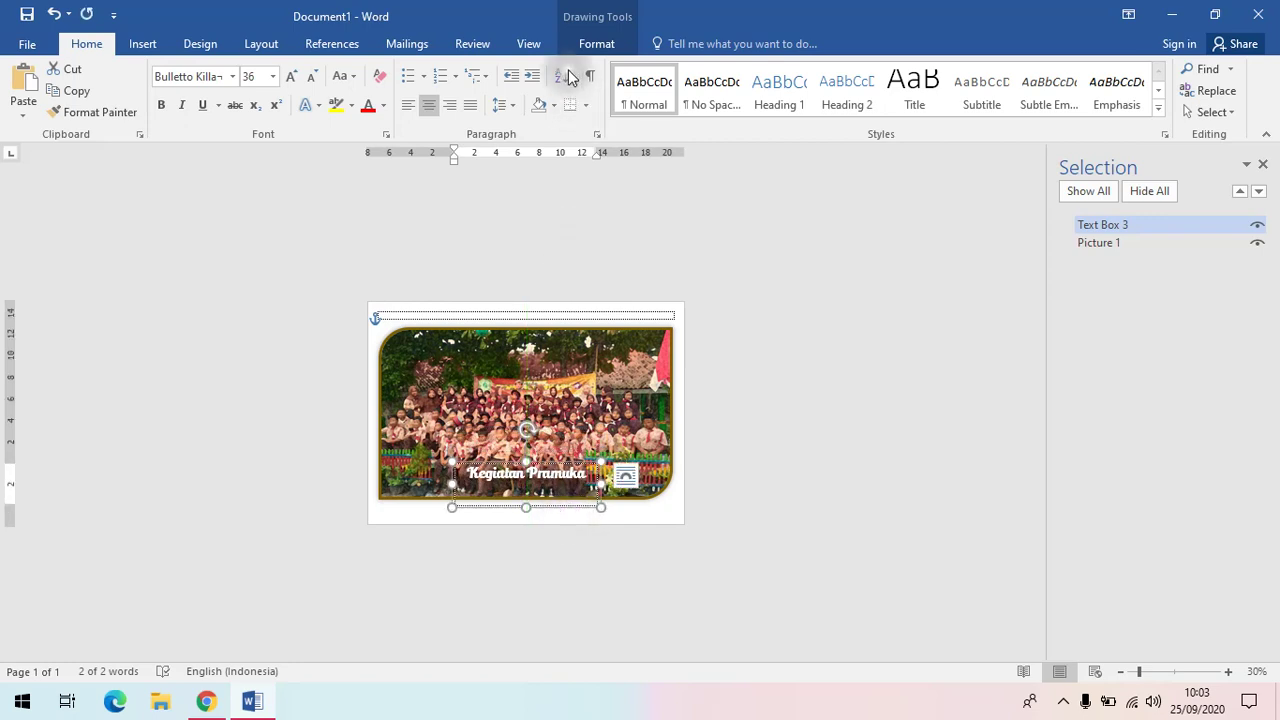
pyautogui.click(596, 43)
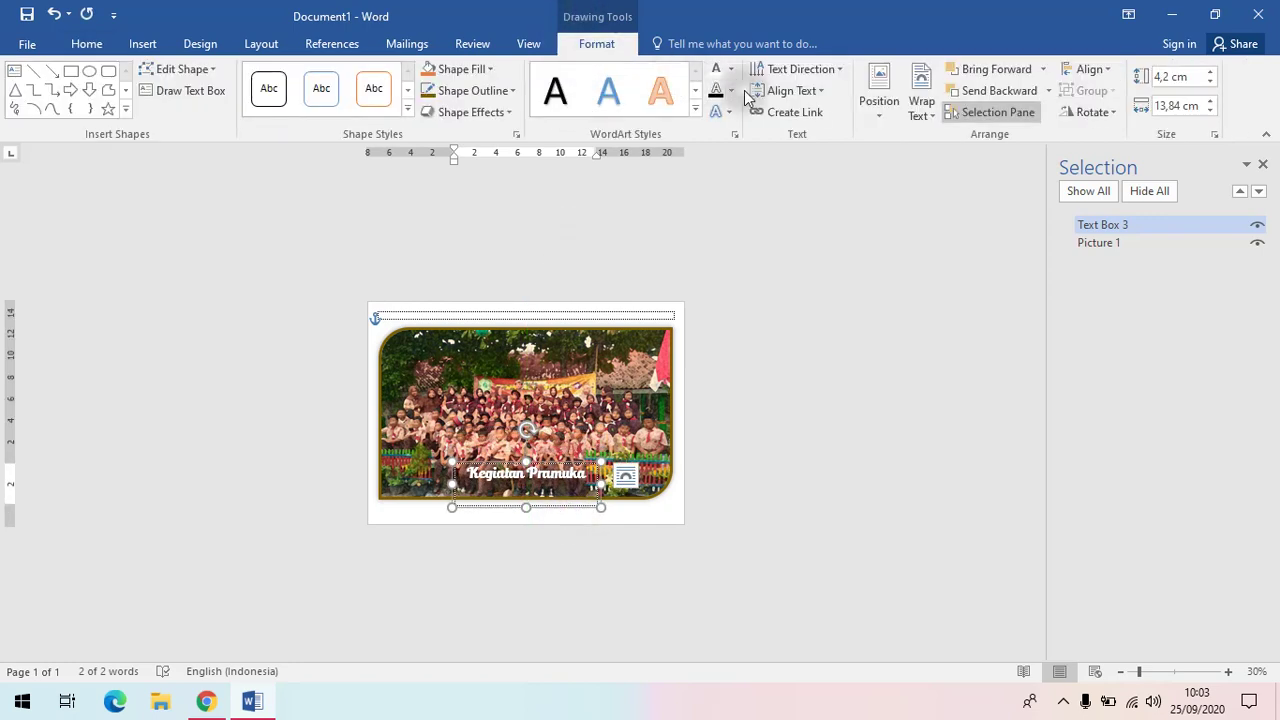
pyautogui.click(881, 93)
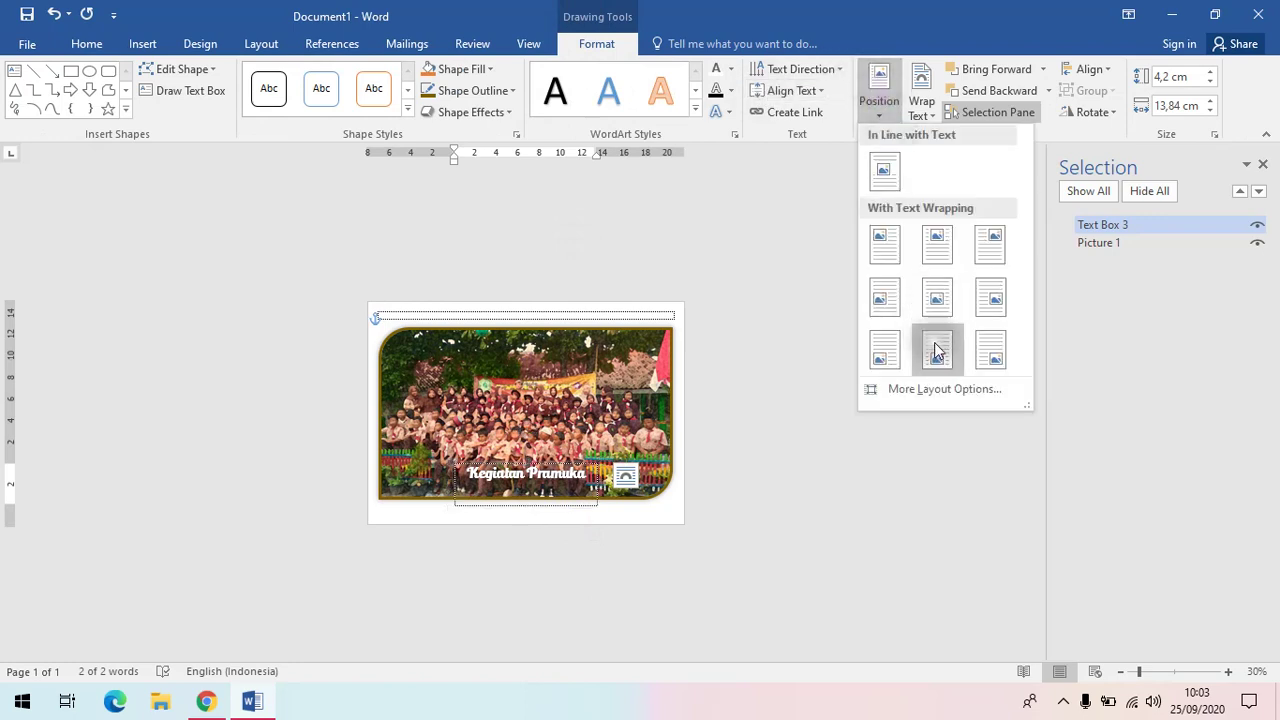
pyautogui.click(937, 349)
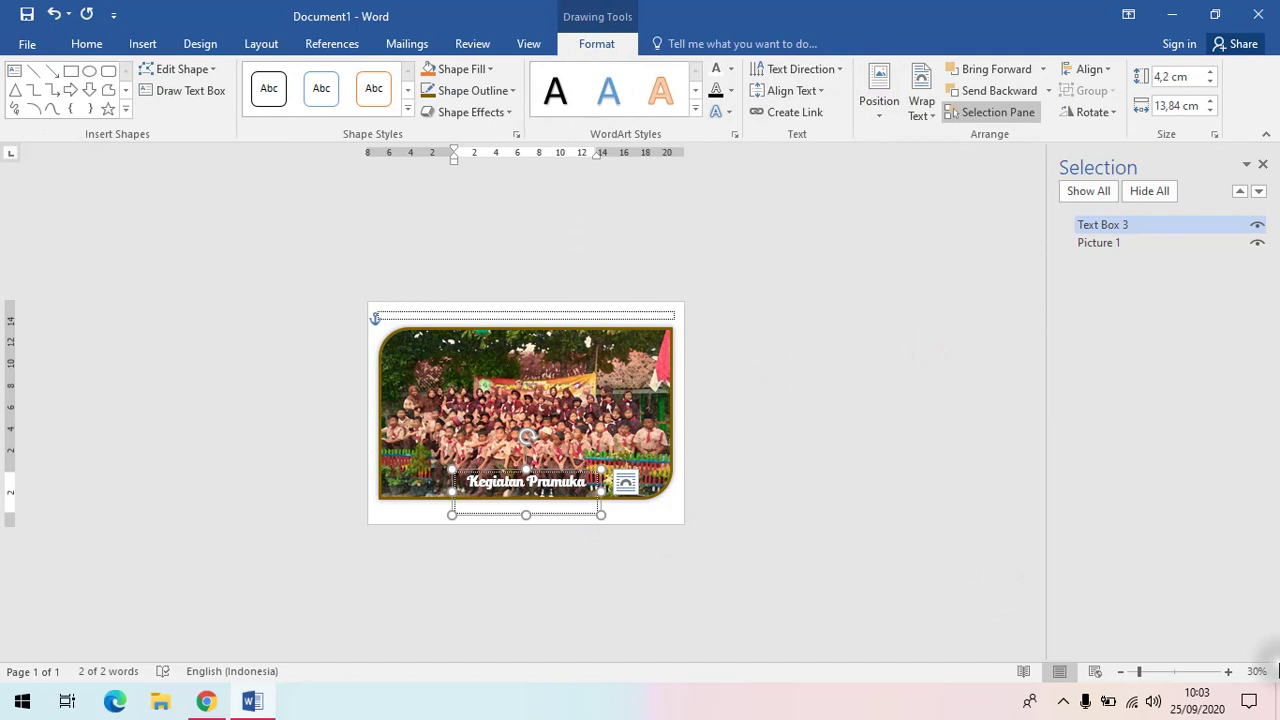
# Step: Deselect the WordArt title and close the Selection pane, with the page shown at 70% zoom
pyautogui.click(594, 314)
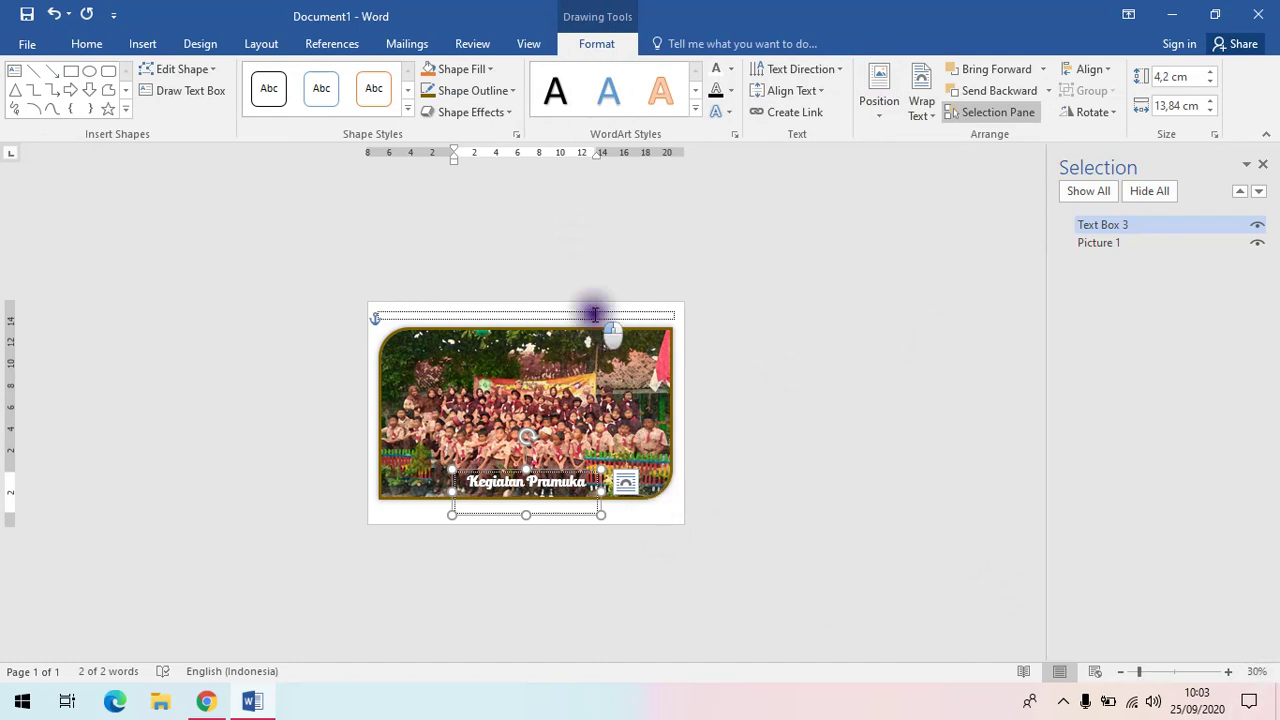
pyautogui.click(1228, 672)
pyautogui.click(1228, 672)
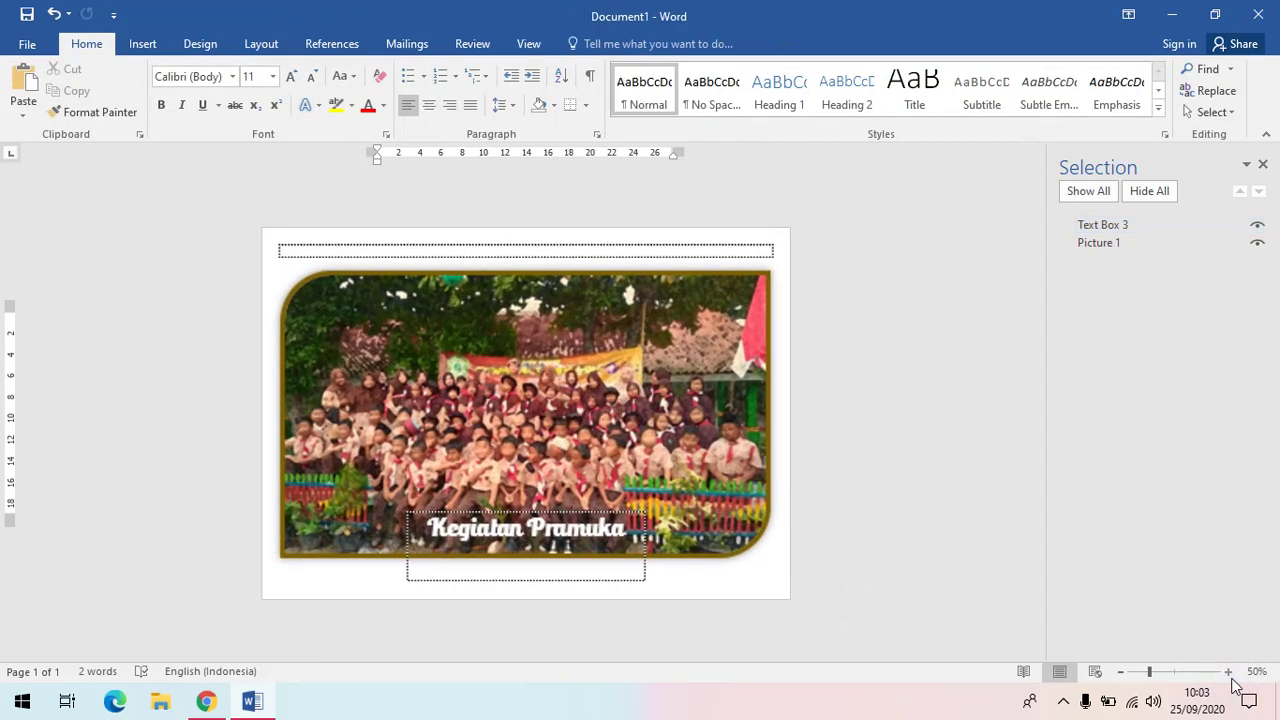
pyautogui.click(1228, 672)
pyautogui.click(1228, 672)
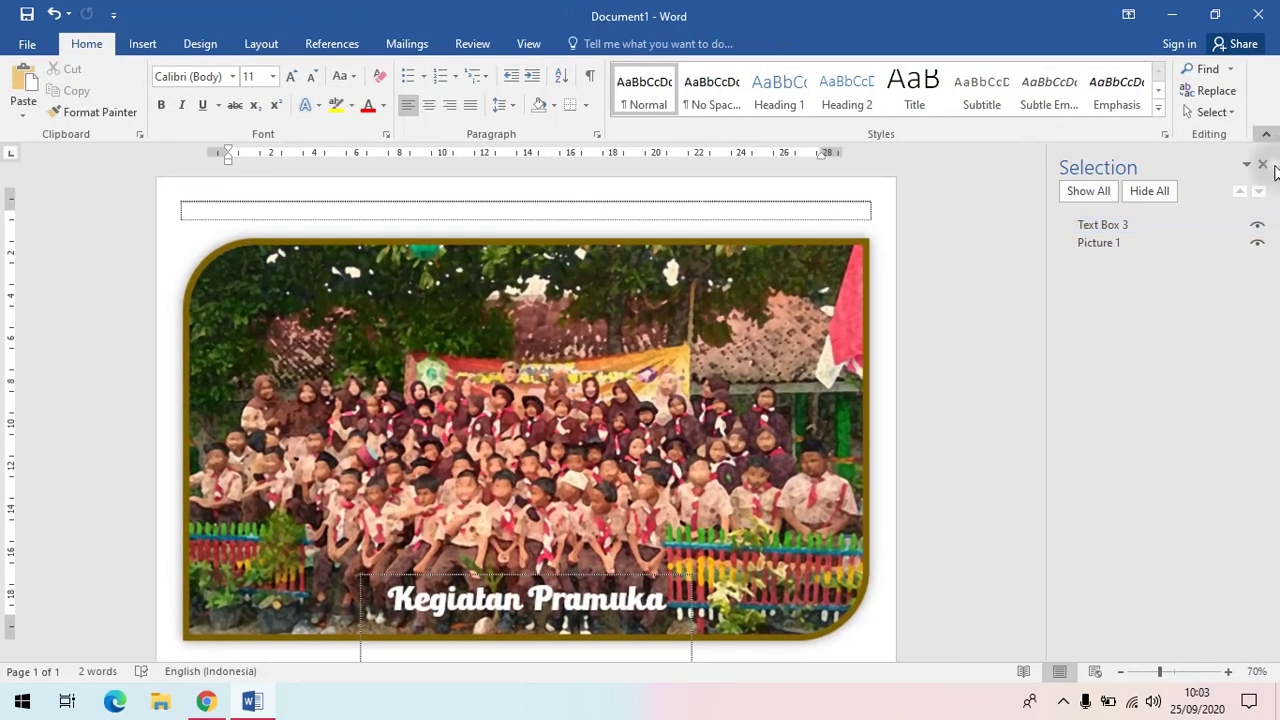
pyautogui.click(1262, 165)
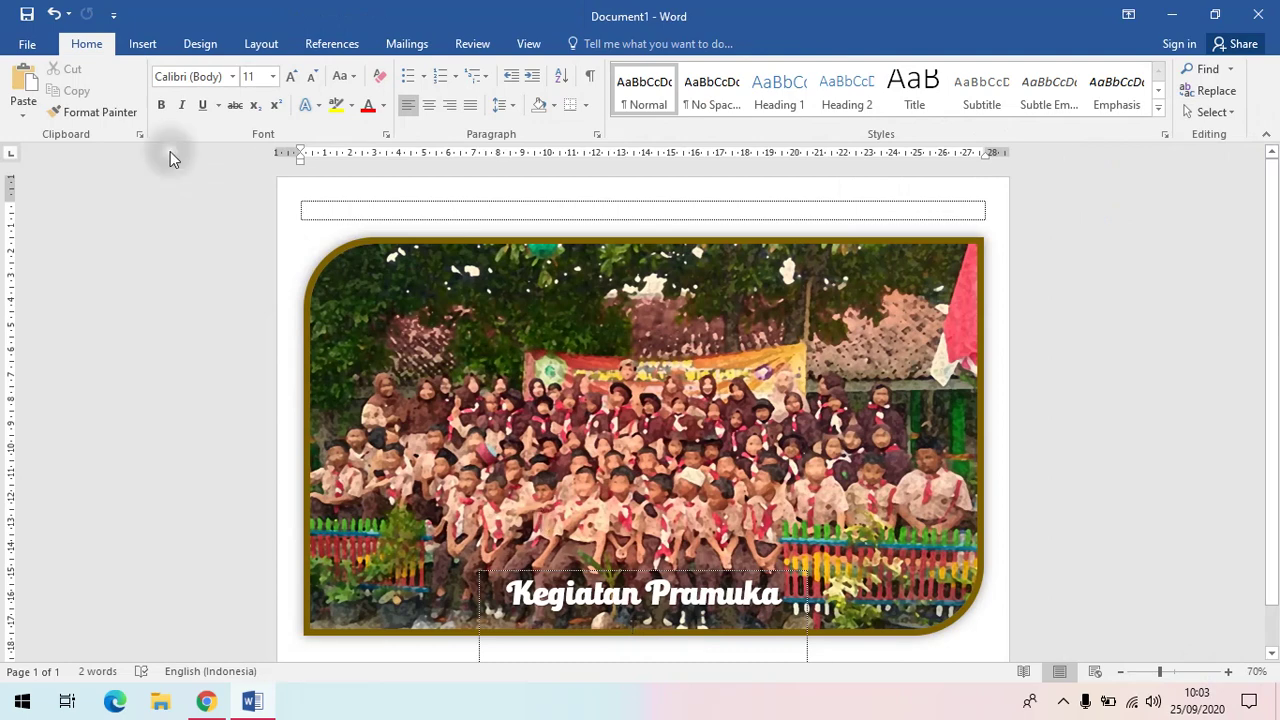
# Step: Save the document as a Word Document named Insert_Picture6 in the word folder under Documents
pyautogui.click(30, 16)
pyautogui.click(580, 183)
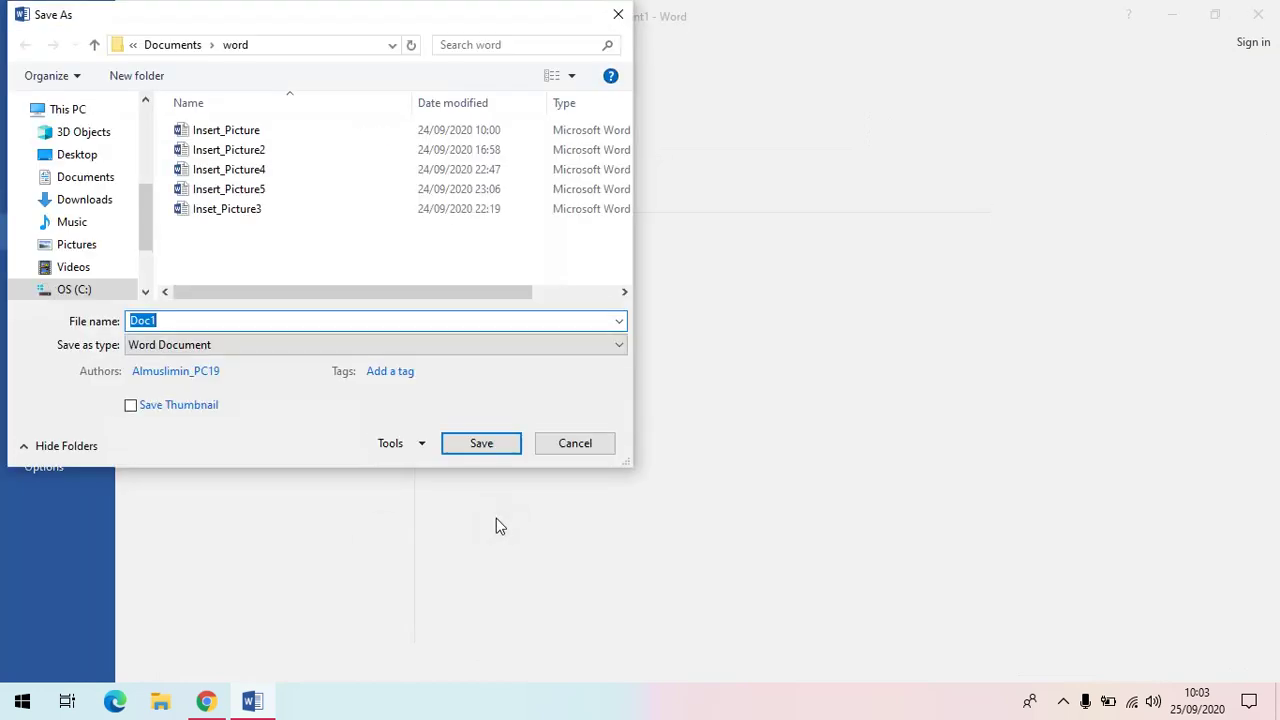
pyautogui.write('Ins')
pyautogui.press('BackSpace')
pyautogui.press('BackSpace')
pyautogui.press('BackSpace')
pyautogui.write('Insert')
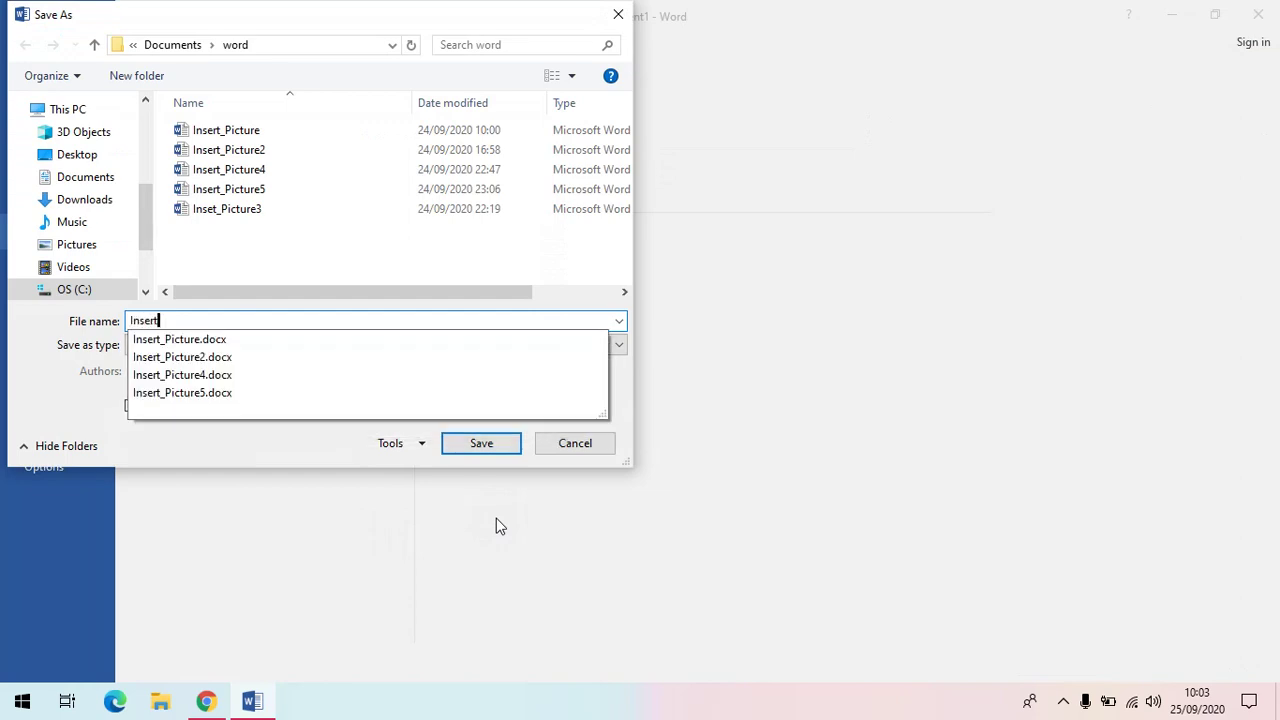
pyautogui.write('_Picture6')
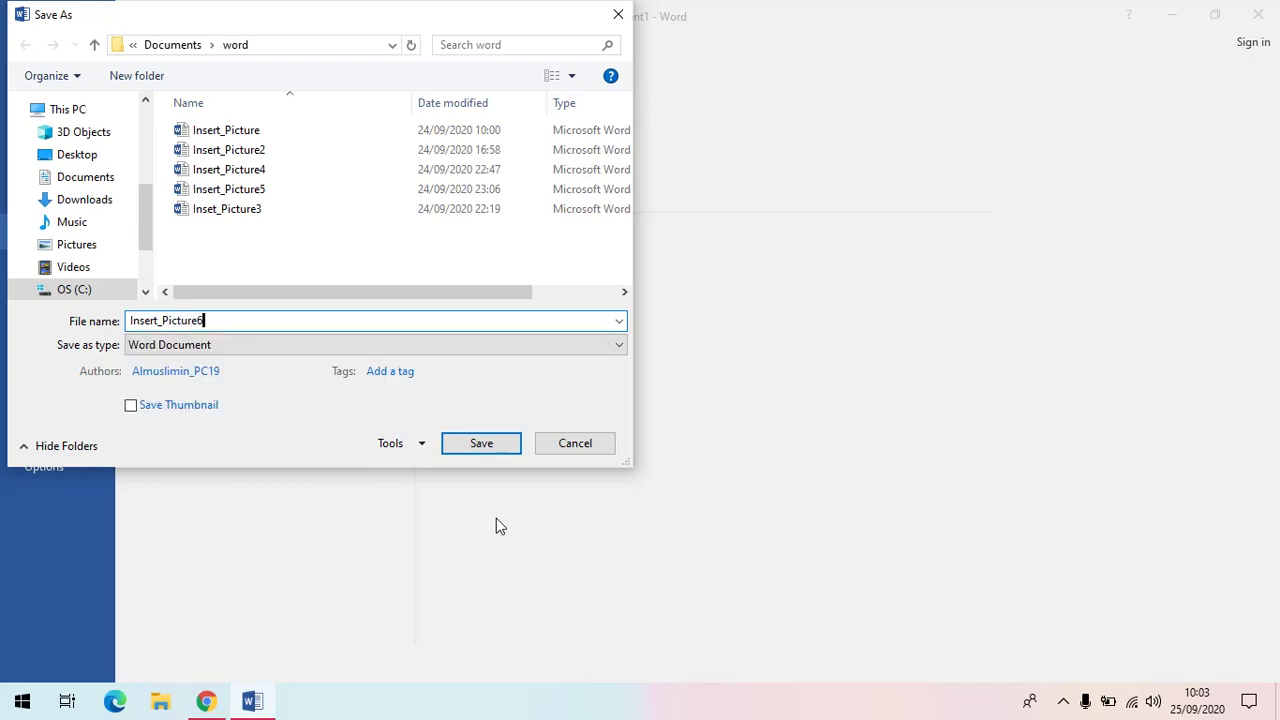
pyautogui.press('Return')
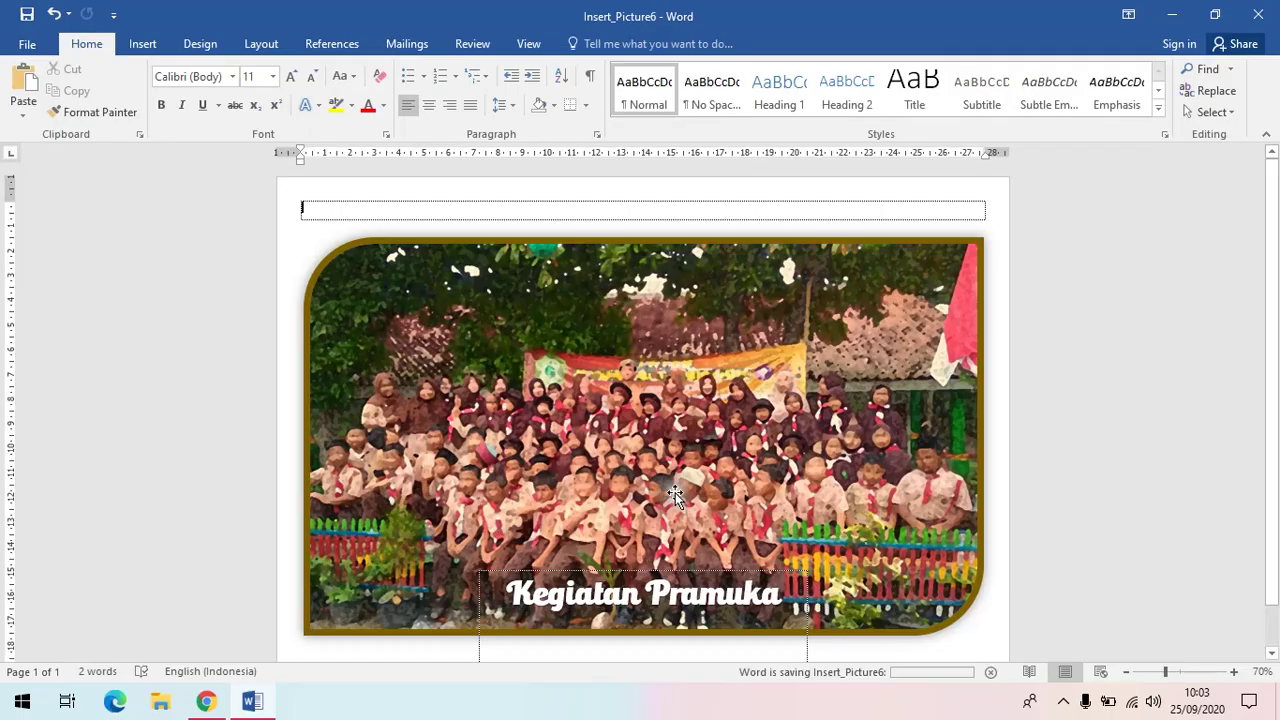